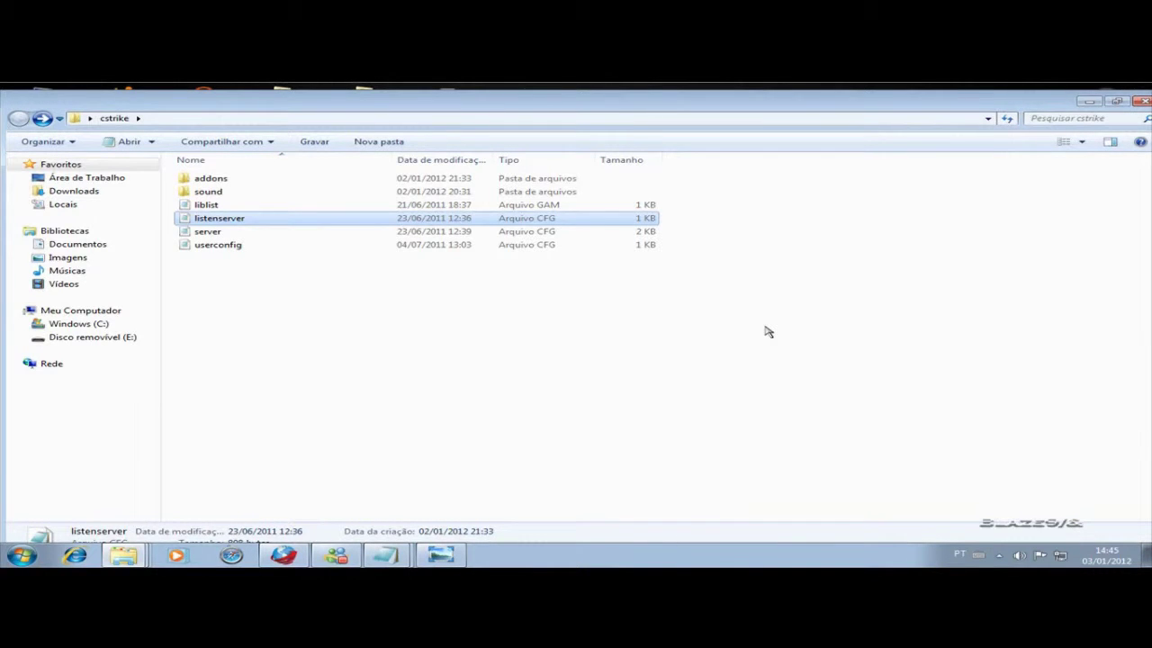
# - Switch to the Decoração folder, open the paintball archive and select paintball.amxx
pyautogui.rightClick(124, 555)
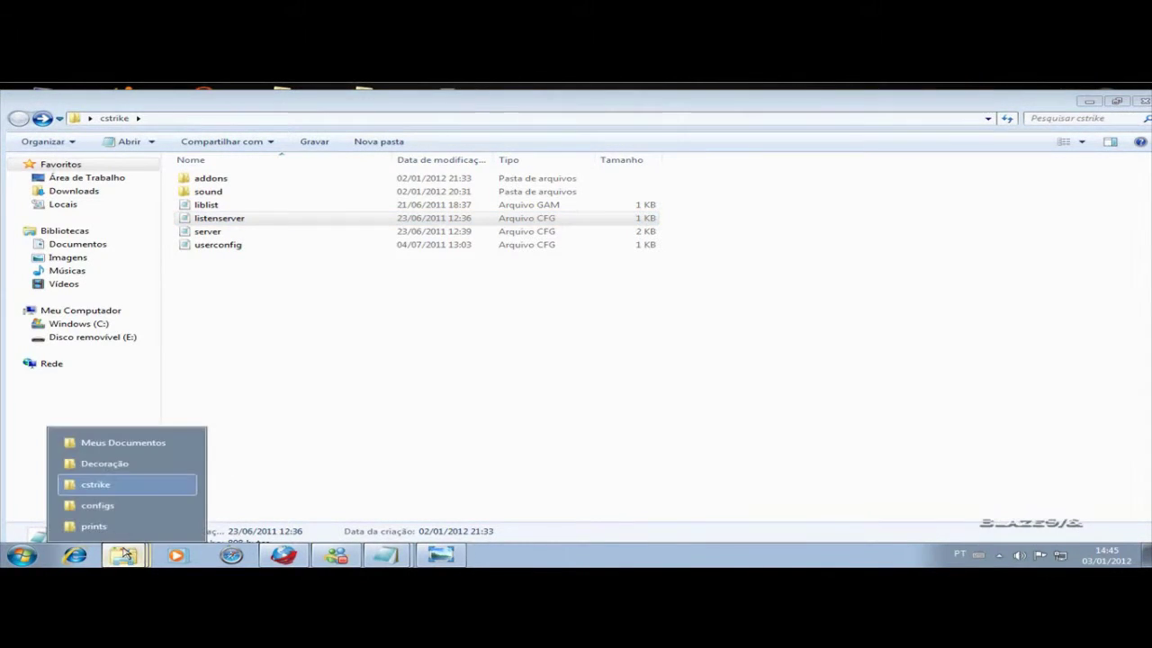
pyautogui.click(114, 463)
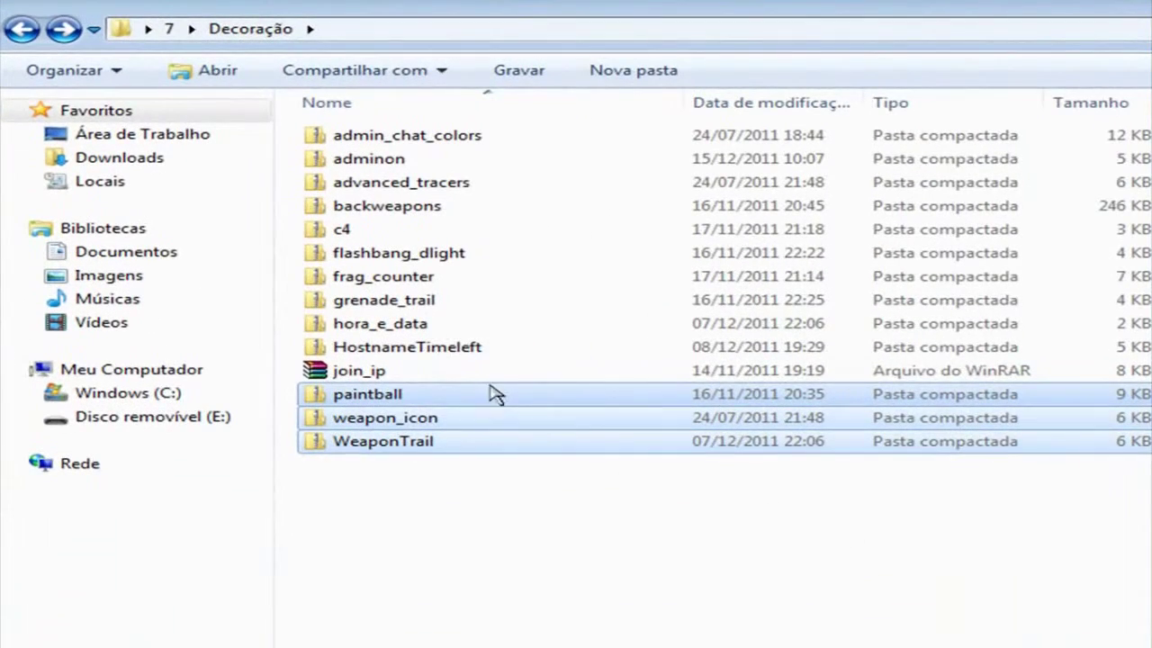
pyautogui.click(509, 376)
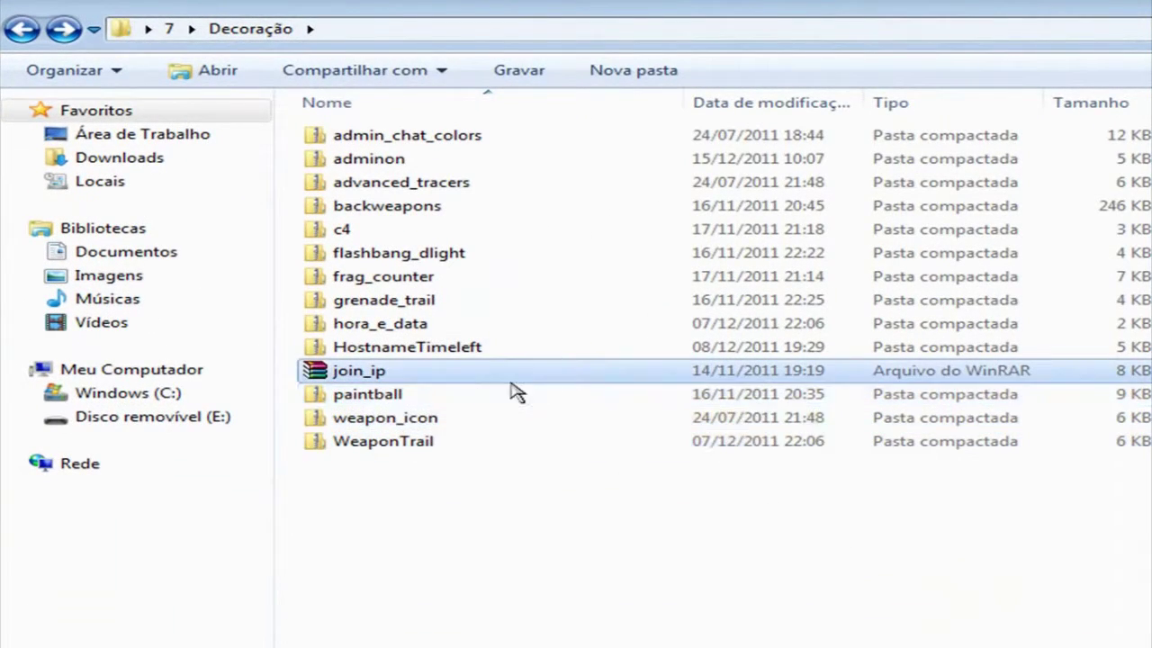
pyautogui.moveTo(424, 483)
pyautogui.mouseDown()
pyautogui.moveTo(477, 404)
pyautogui.moveTo(489, 483)
pyautogui.mouseUp()
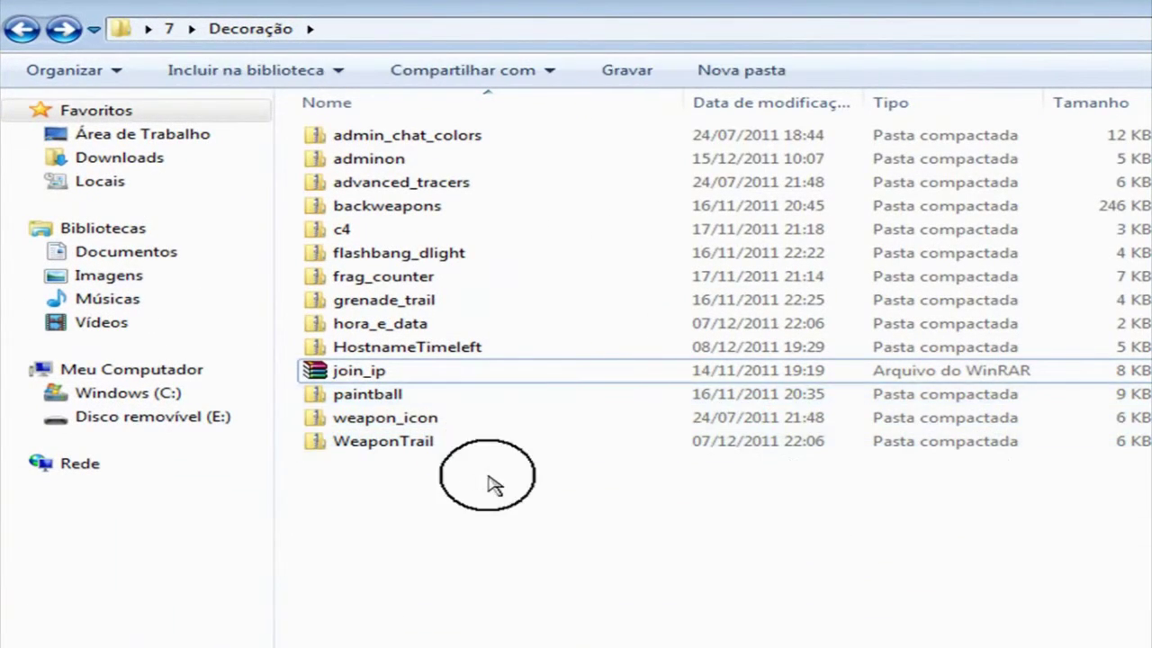
pyautogui.click(489, 402)
pyautogui.press('Return')
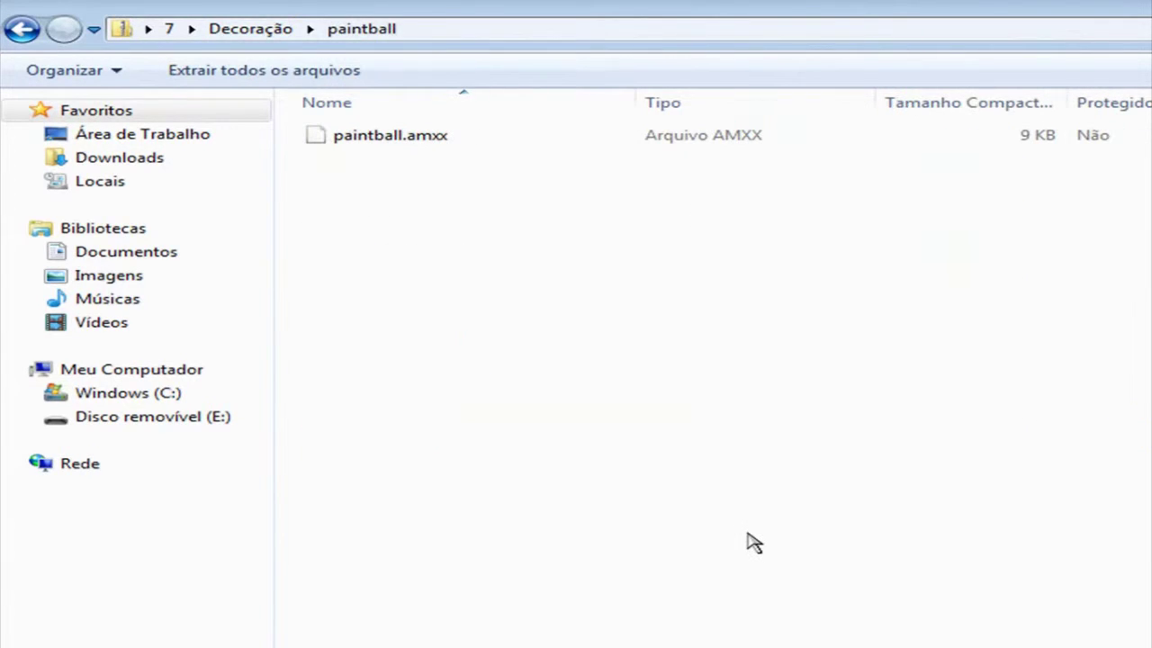
pyautogui.click(478, 144)
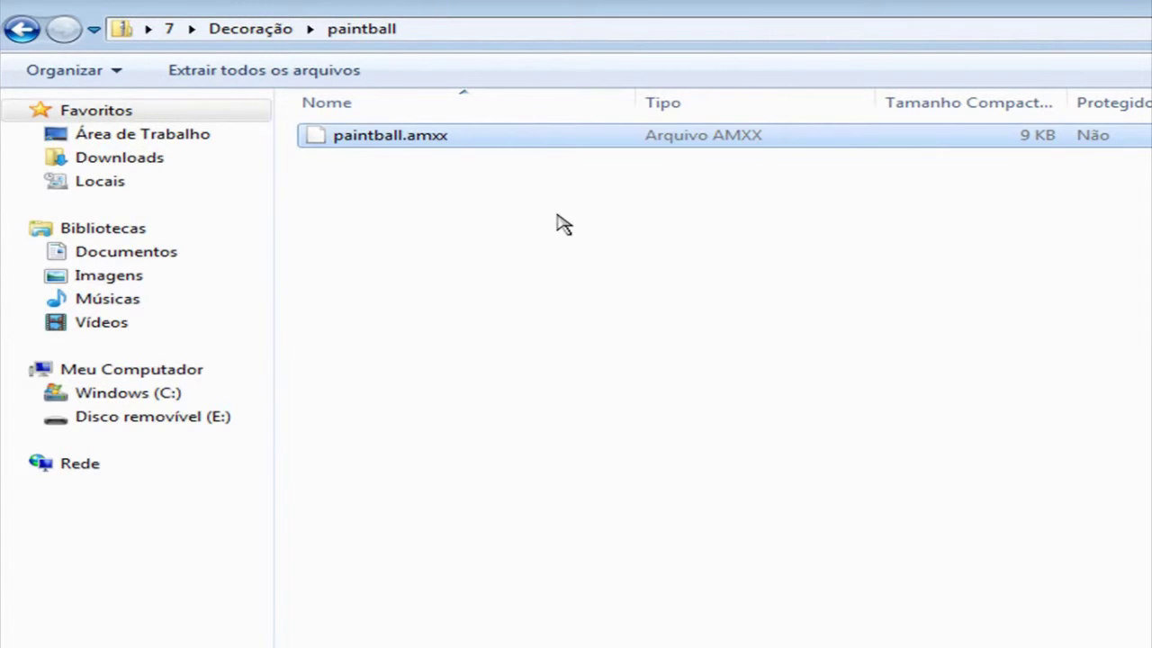
# - View the contents of the weapon_icon and WeaponTrail archives in Decoração, selecting WeaponTrail.amxx
pyautogui.click(23, 31)
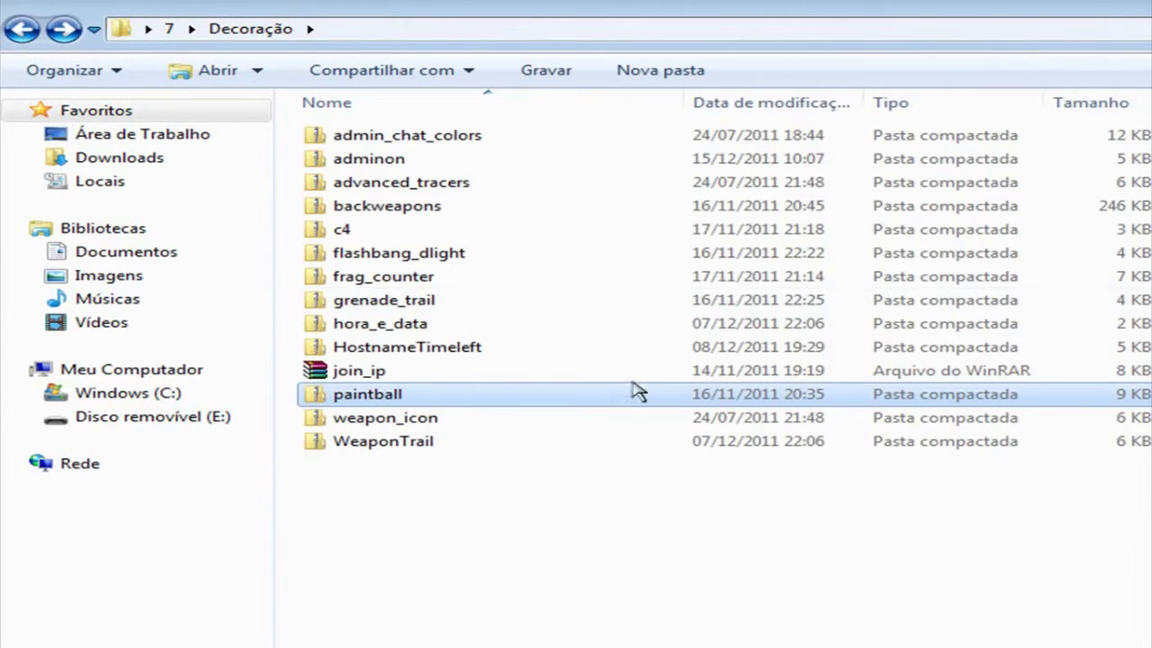
pyautogui.doubleClick(500, 419)
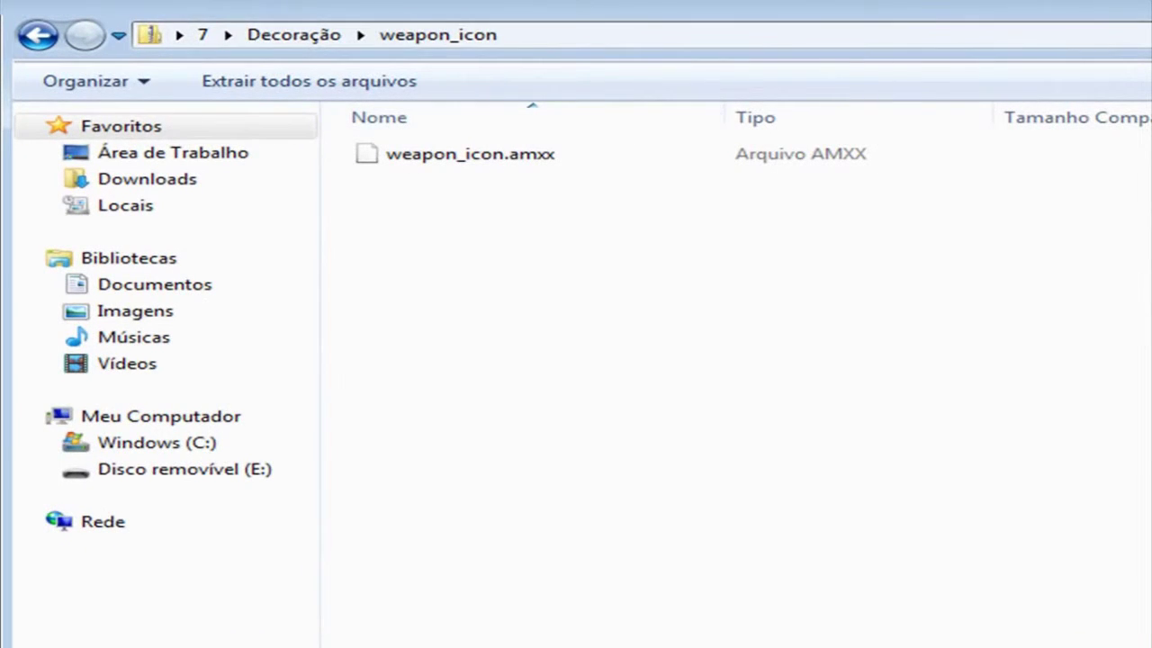
pyautogui.click(37, 36)
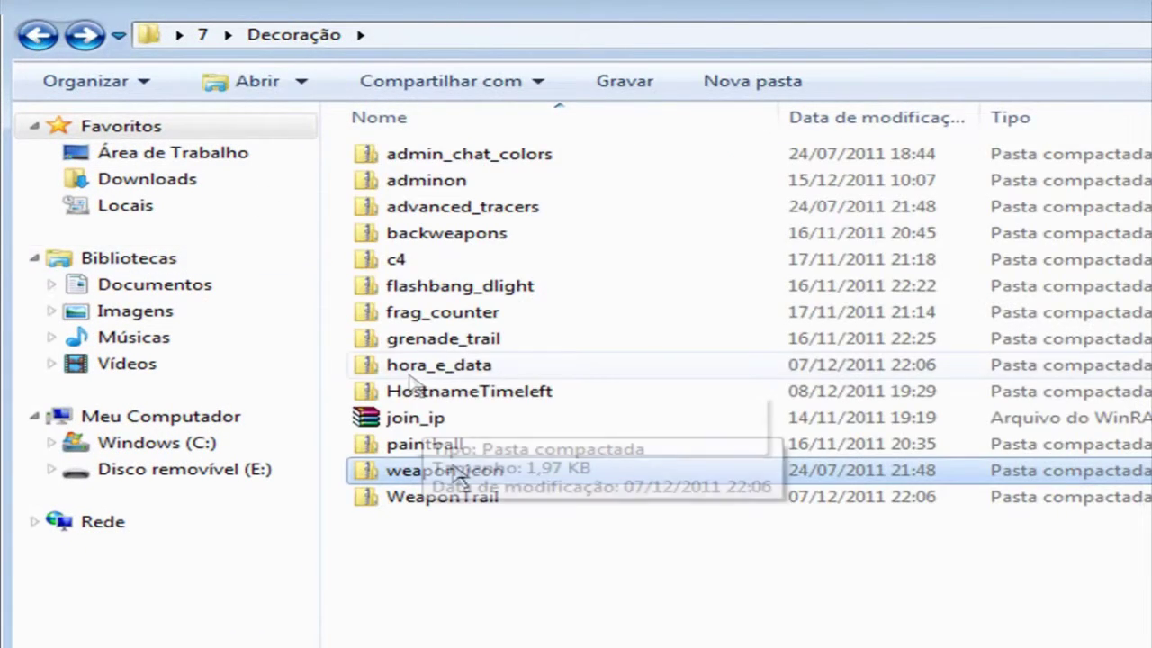
pyautogui.doubleClick(477, 497)
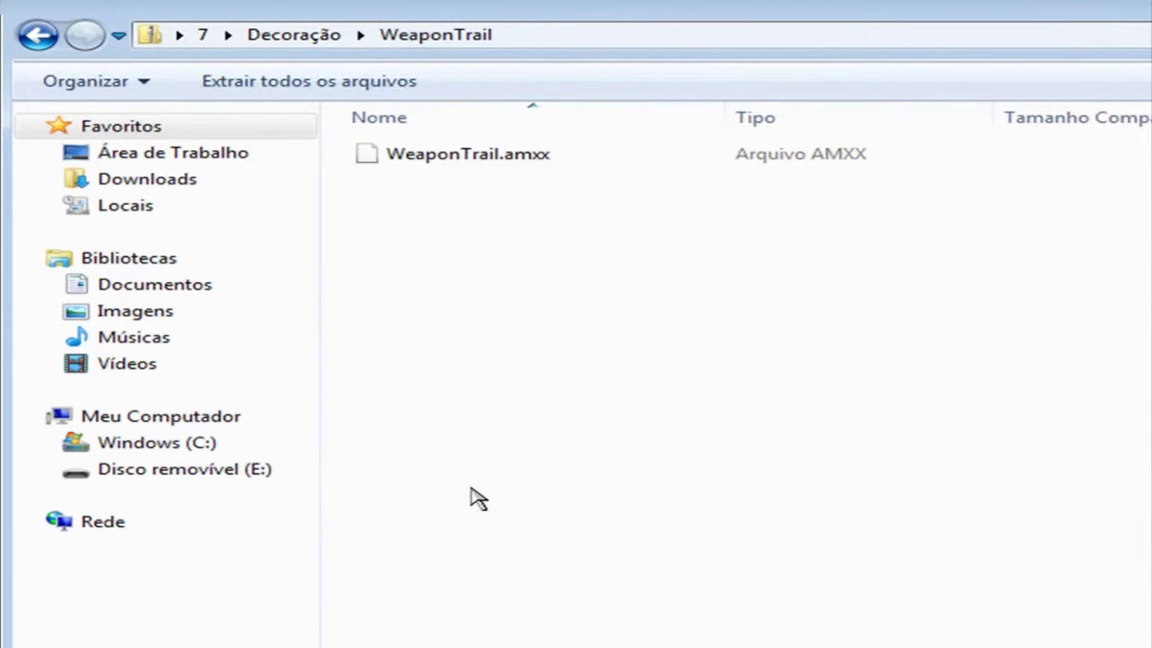
pyautogui.click(547, 161)
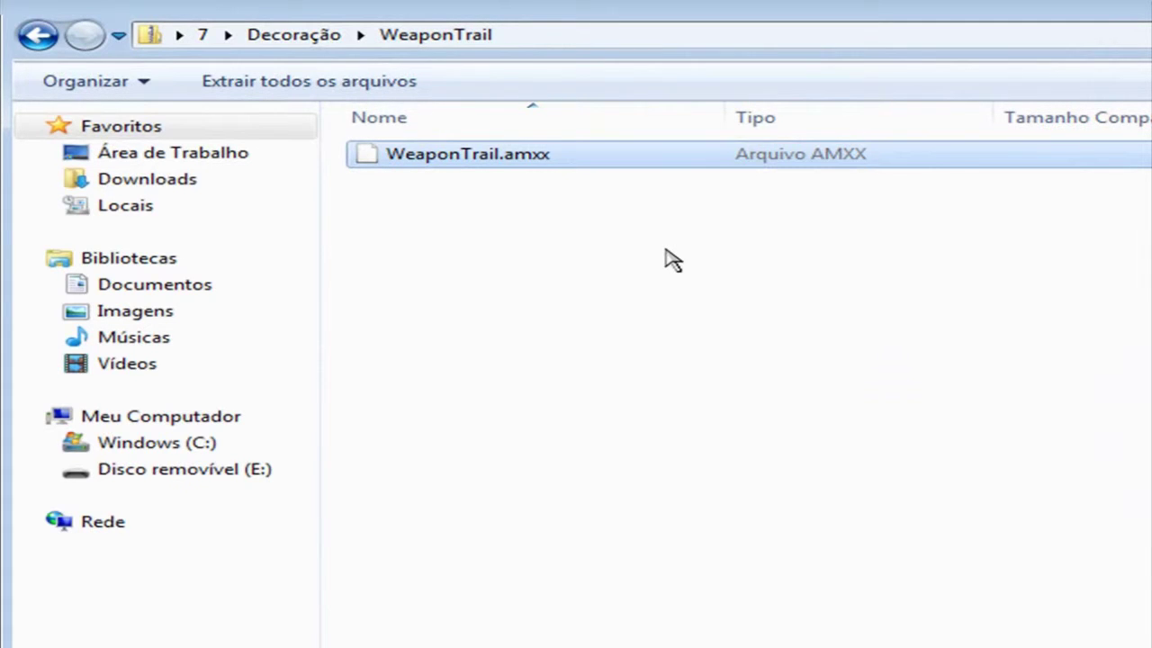
# - Return to folder 7 and open the chat_logger archive inside Registros
pyautogui.click(37, 36)
pyautogui.click(36, 36)
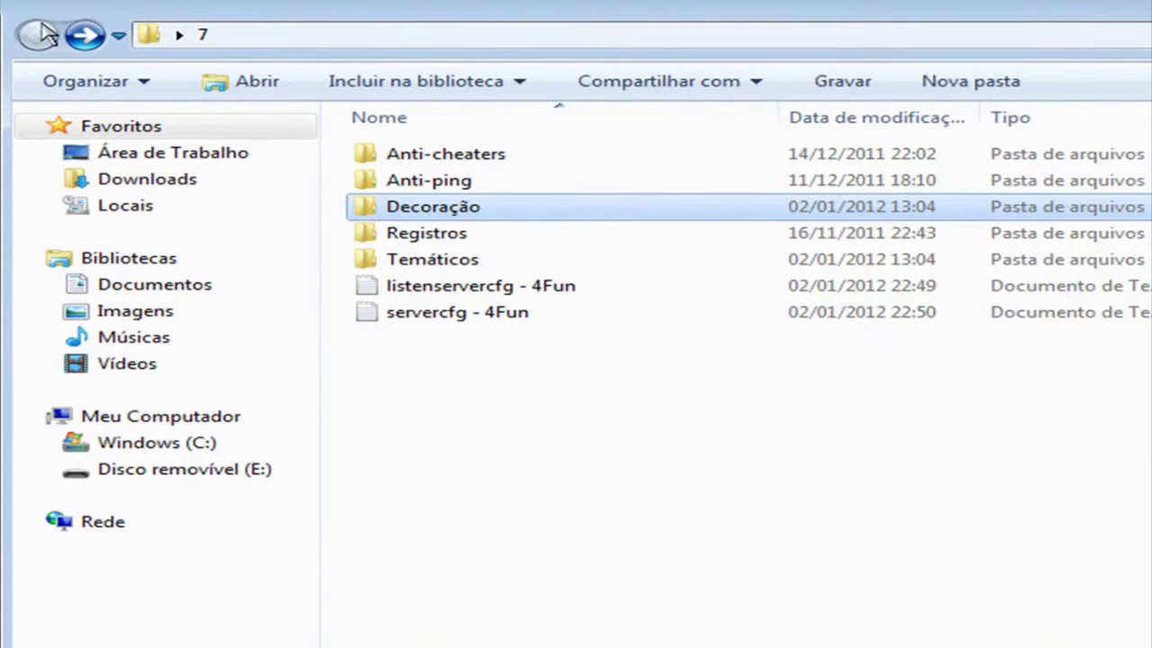
pyautogui.doubleClick(385, 225)
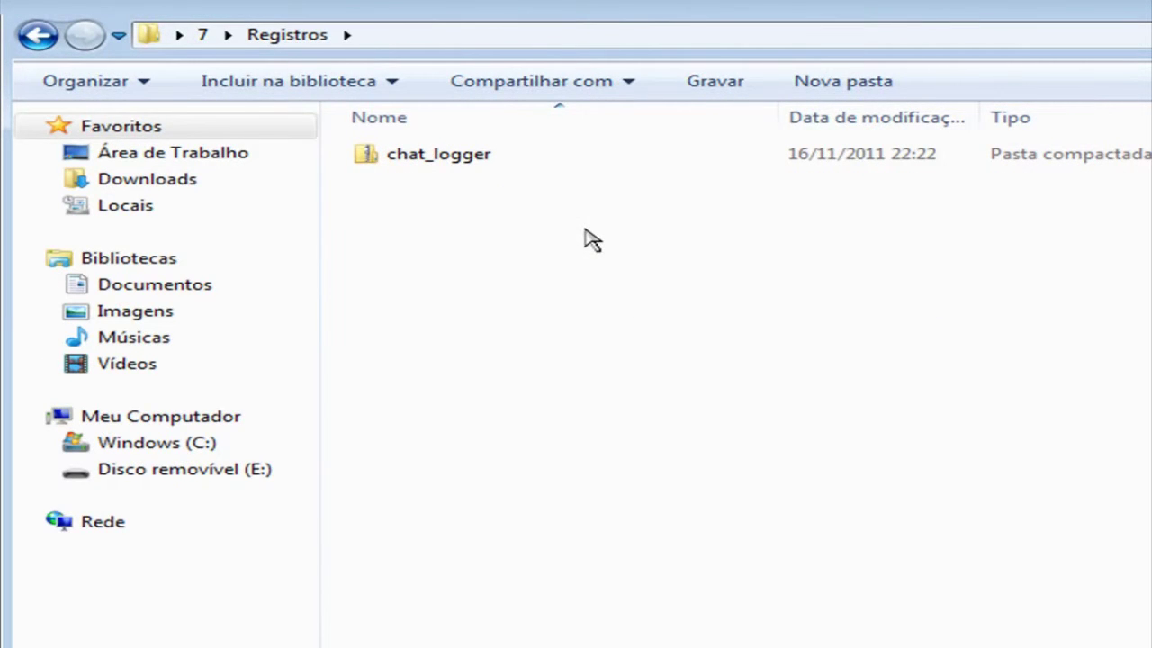
pyautogui.doubleClick(463, 154)
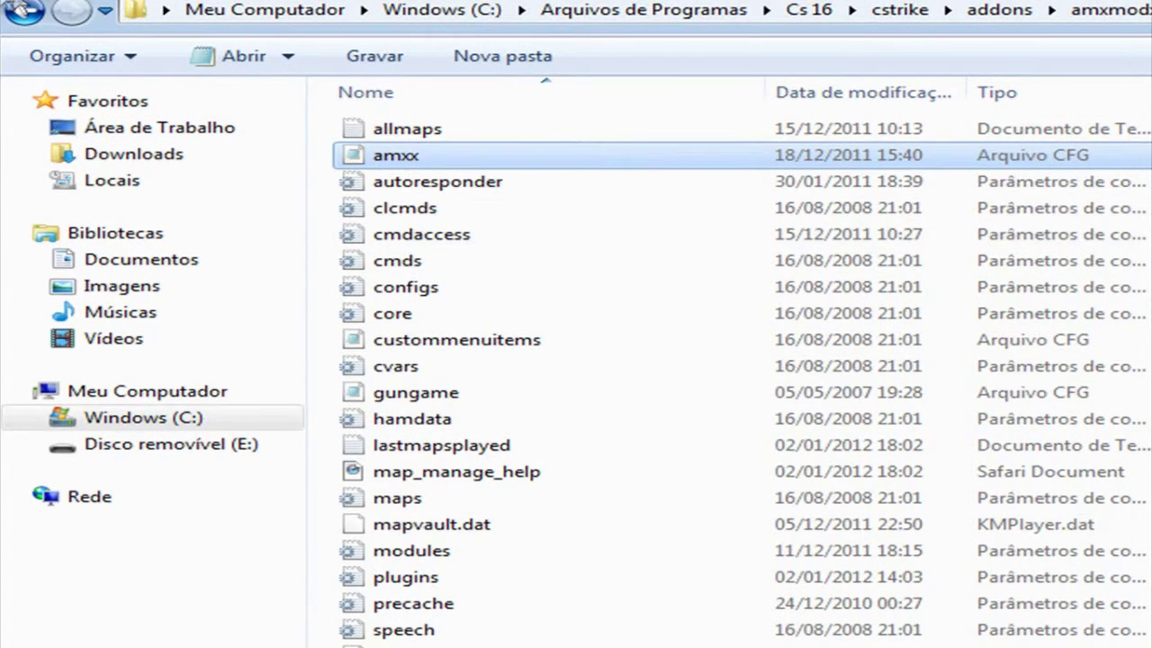
# - Delete everything in the server's logs folder, located beside the configs folder, and go back to the parent folder
pyautogui.click(13, 9)
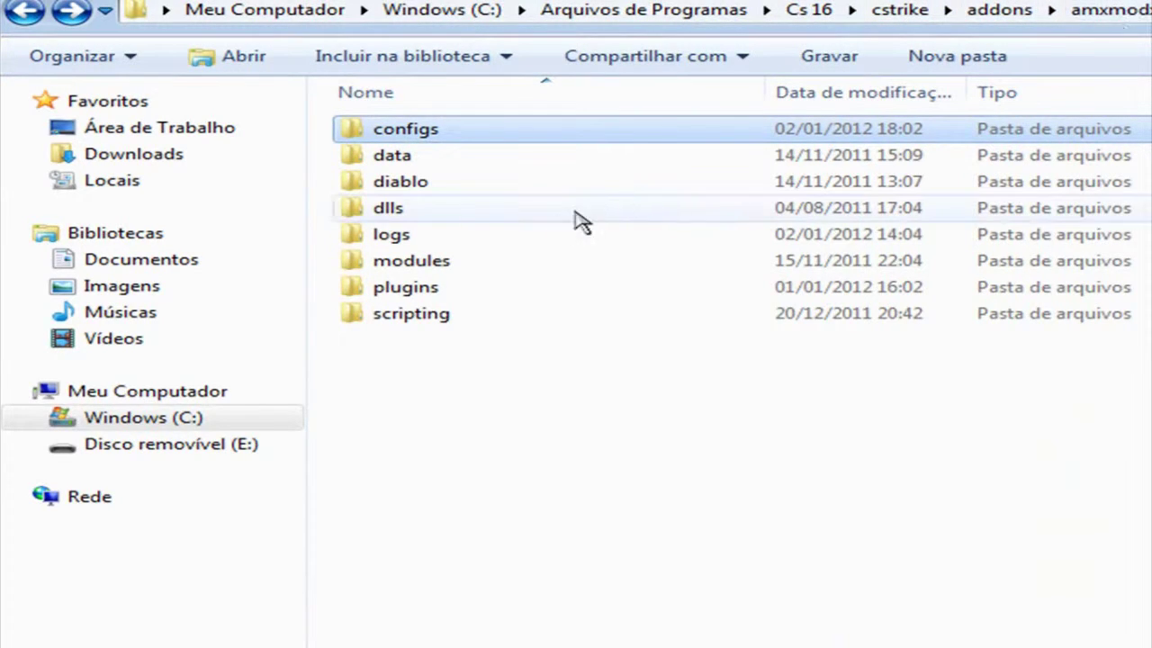
pyautogui.click(500, 240)
pyautogui.doubleClick(501, 241)
pyautogui.scroll(-15, 747, 378)
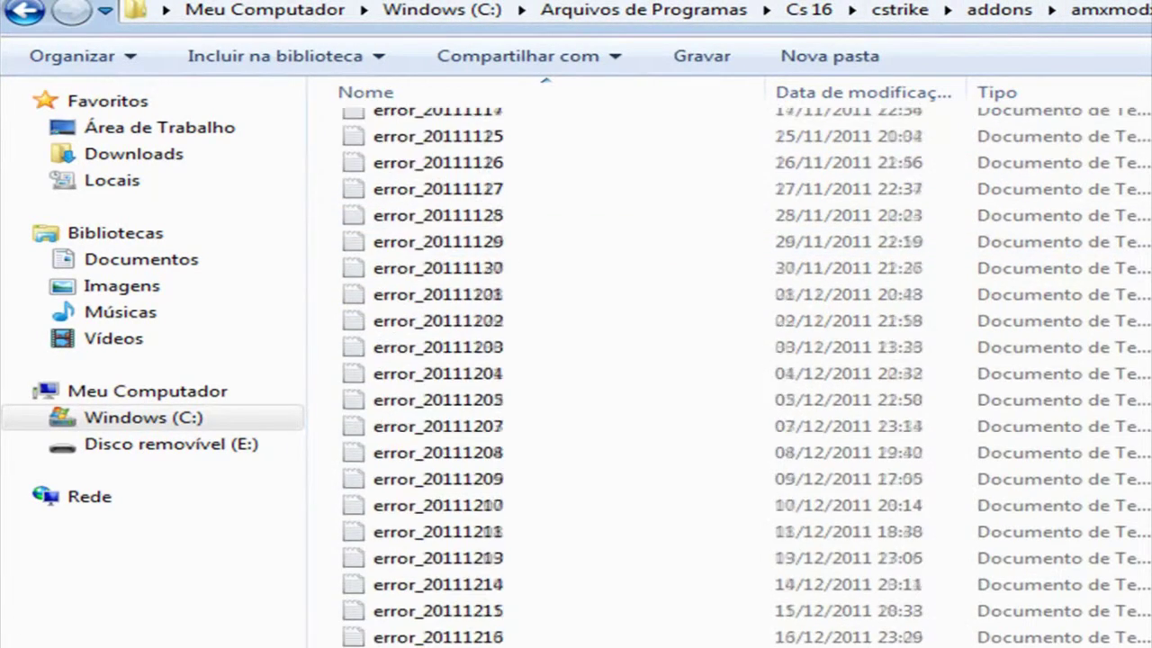
pyautogui.scroll(-20, 729, 373)
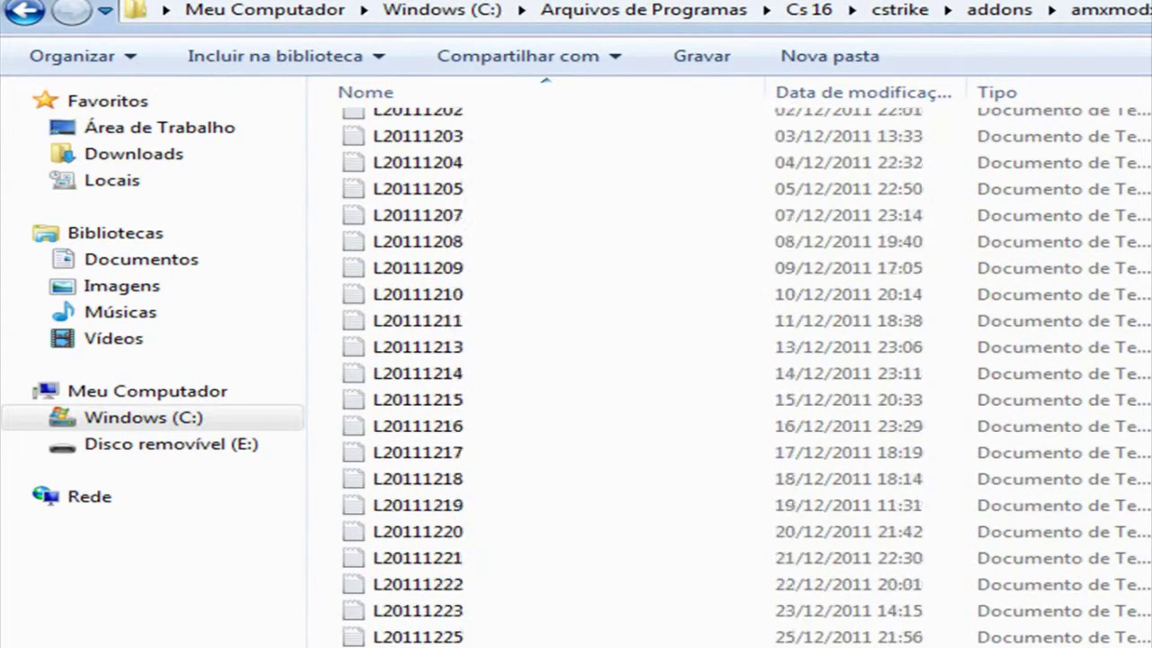
pyautogui.scroll(20, 729, 373)
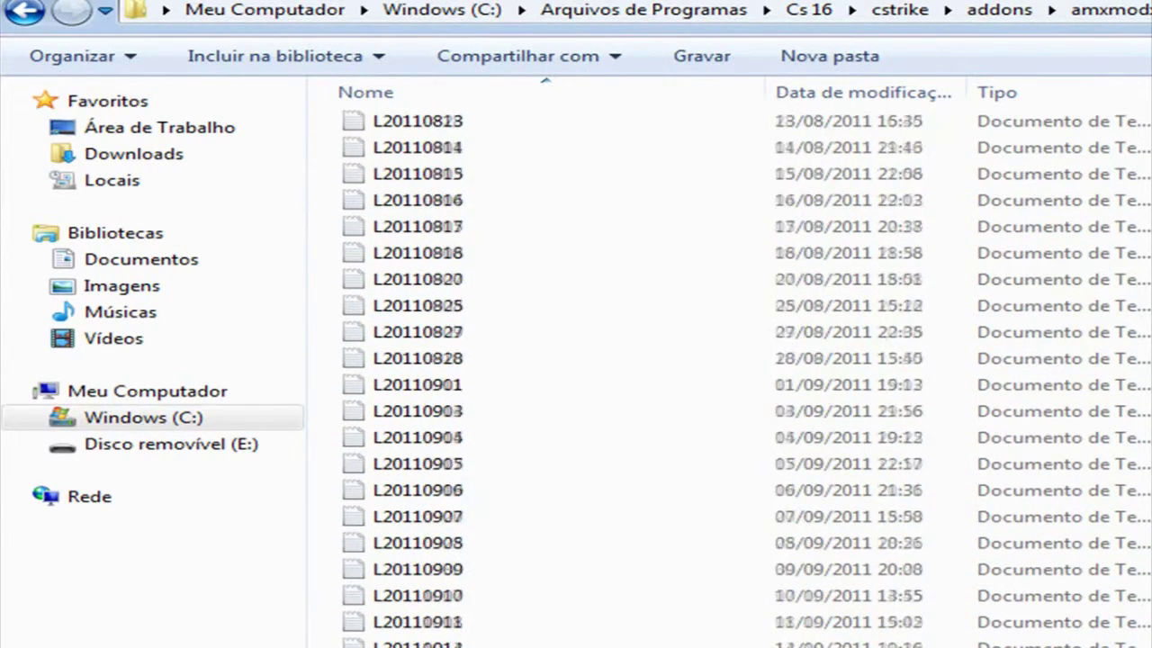
pyautogui.scroll(8, 729, 374)
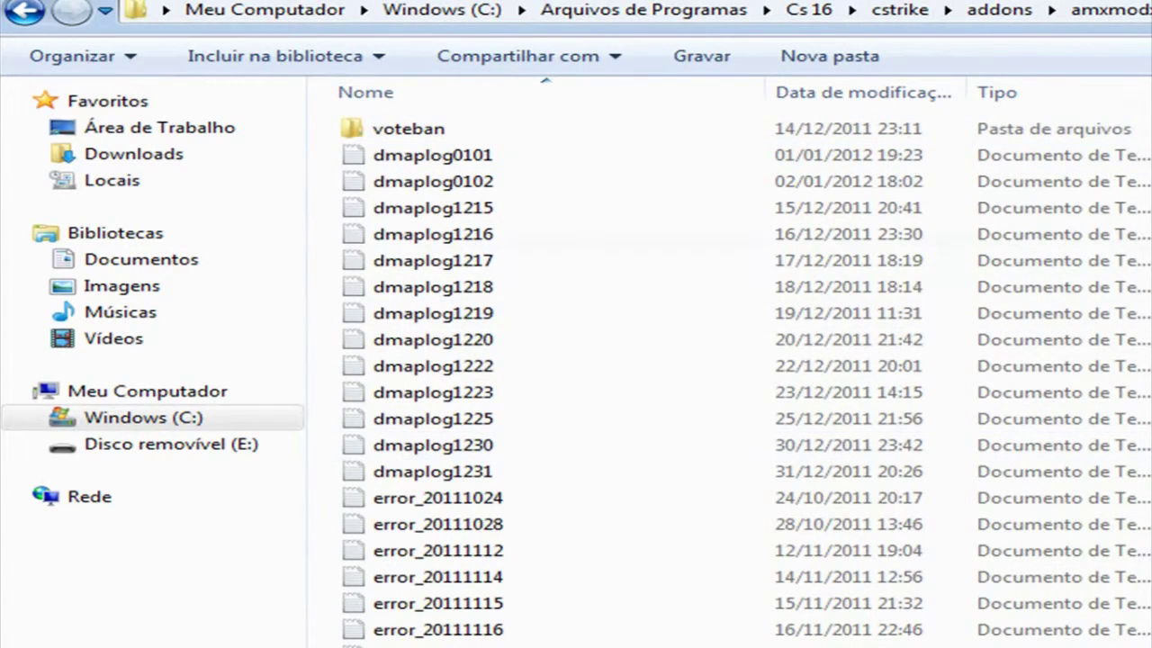
pyautogui.hotkey('ctrl', 'a')
pyautogui.press('Delete')
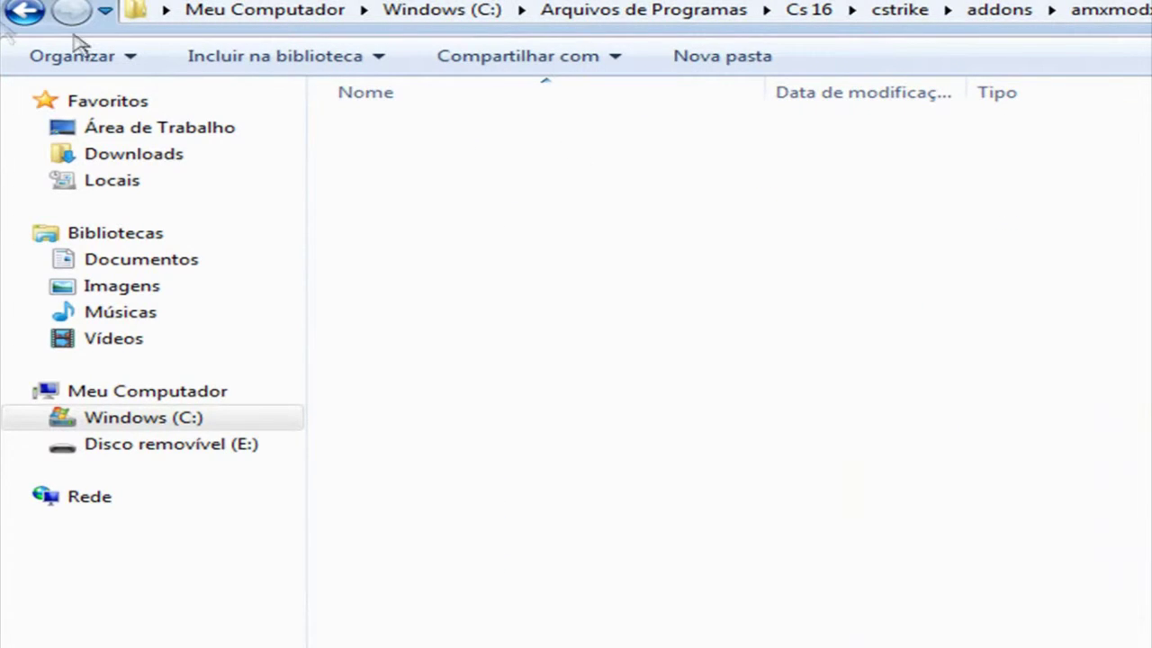
pyautogui.click(24, 10)
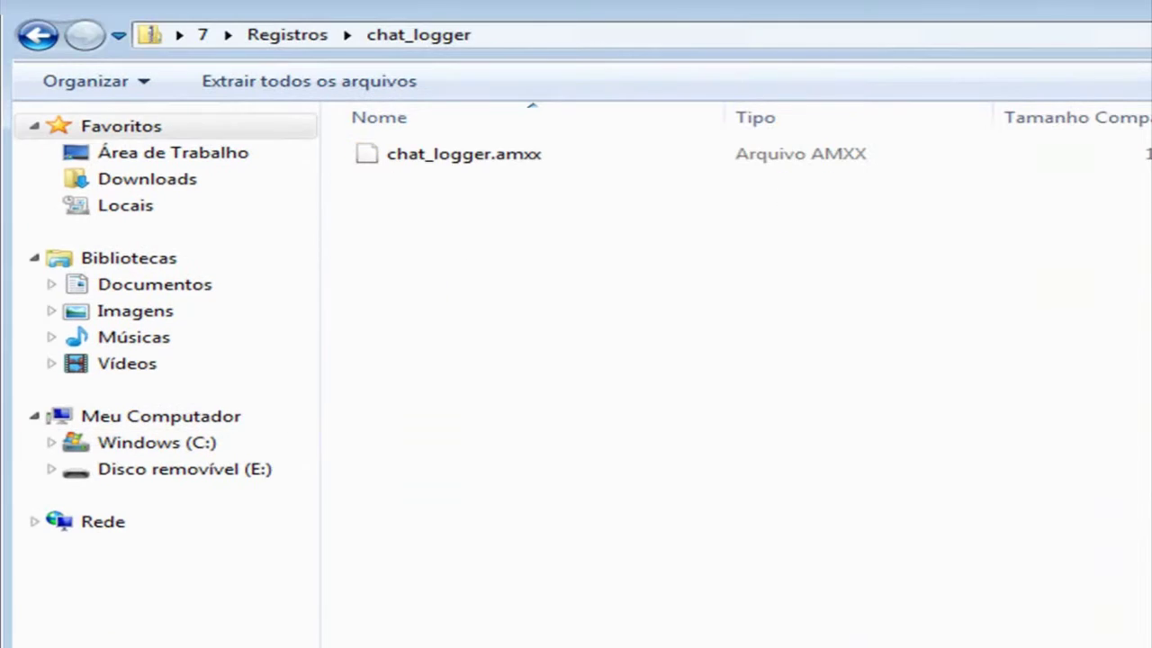
# - Return from chat_logger to folder 7 and open the advanced_slowmo archive inside Temáticos
pyautogui.click(33, 35)
pyautogui.click(33, 35)
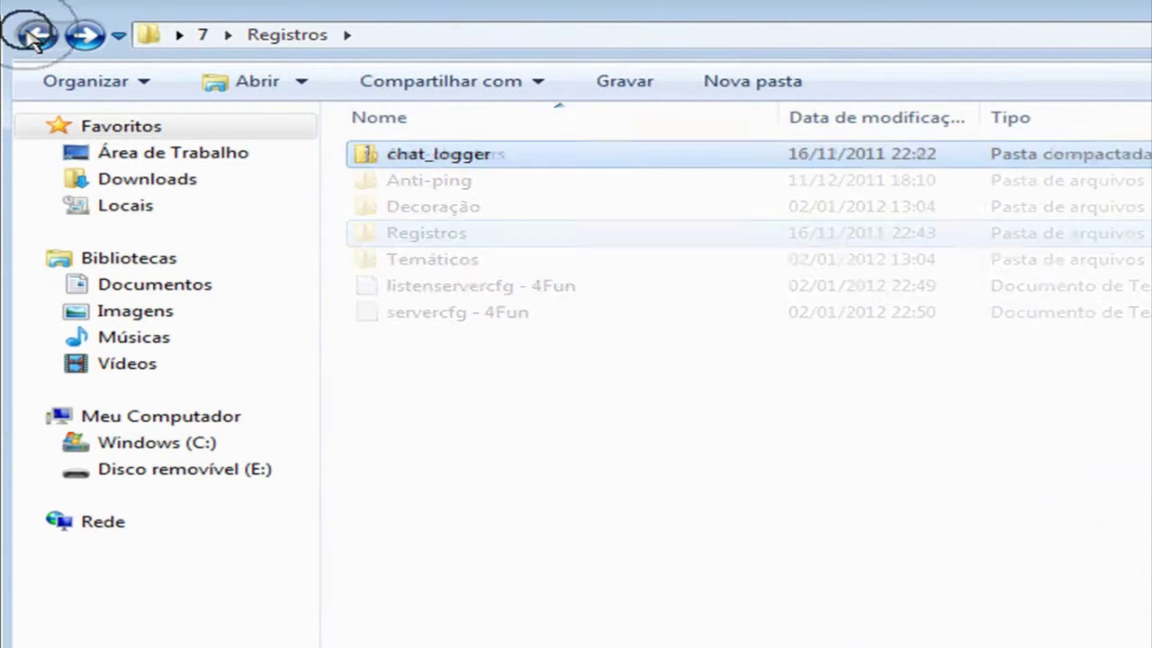
pyautogui.doubleClick(423, 259)
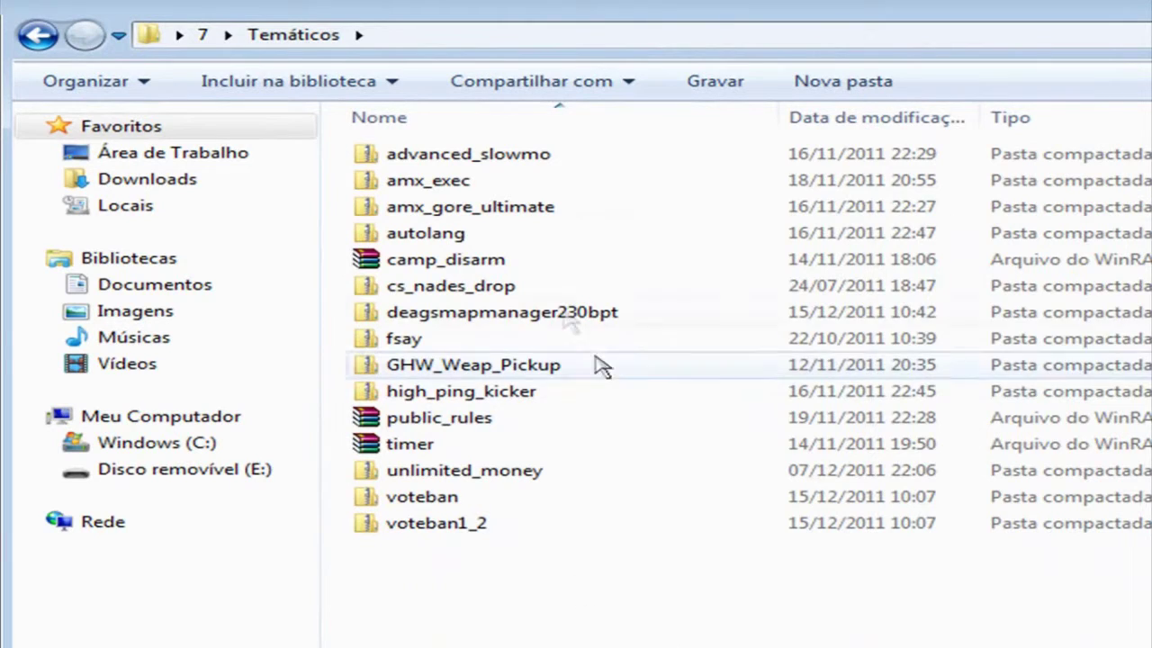
pyautogui.doubleClick(551, 157)
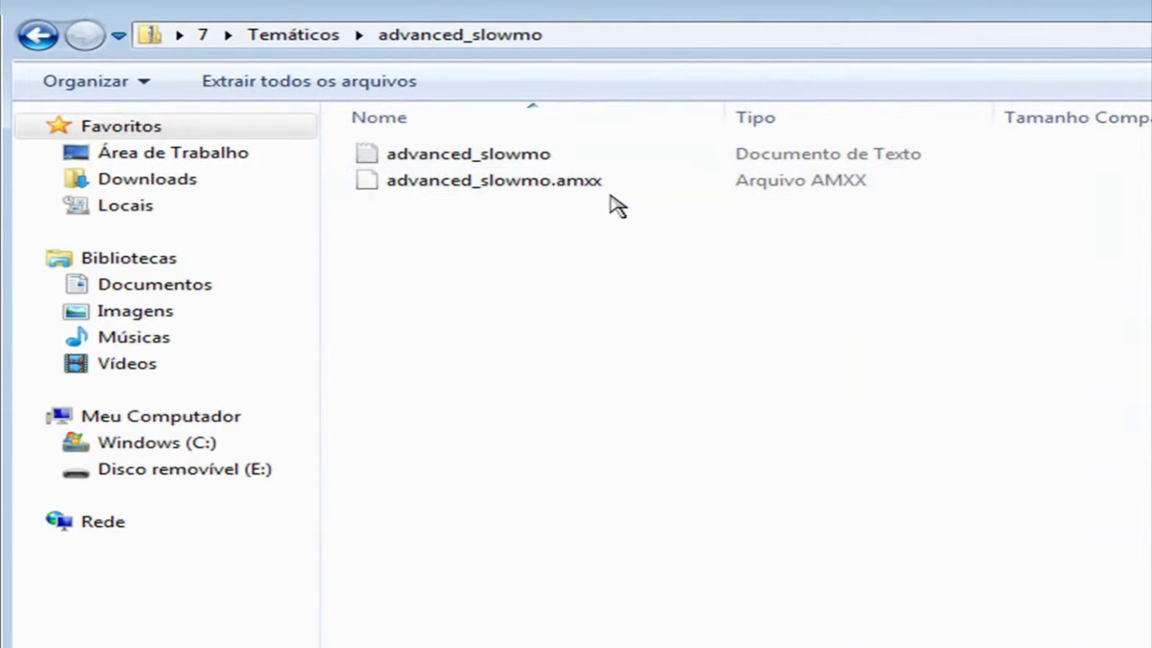
# - Open the advanced_slowmo text document and highlight its full list of slow-motion commands for review
pyautogui.doubleClick(627, 161)
pyautogui.doubleClick(712, 387)
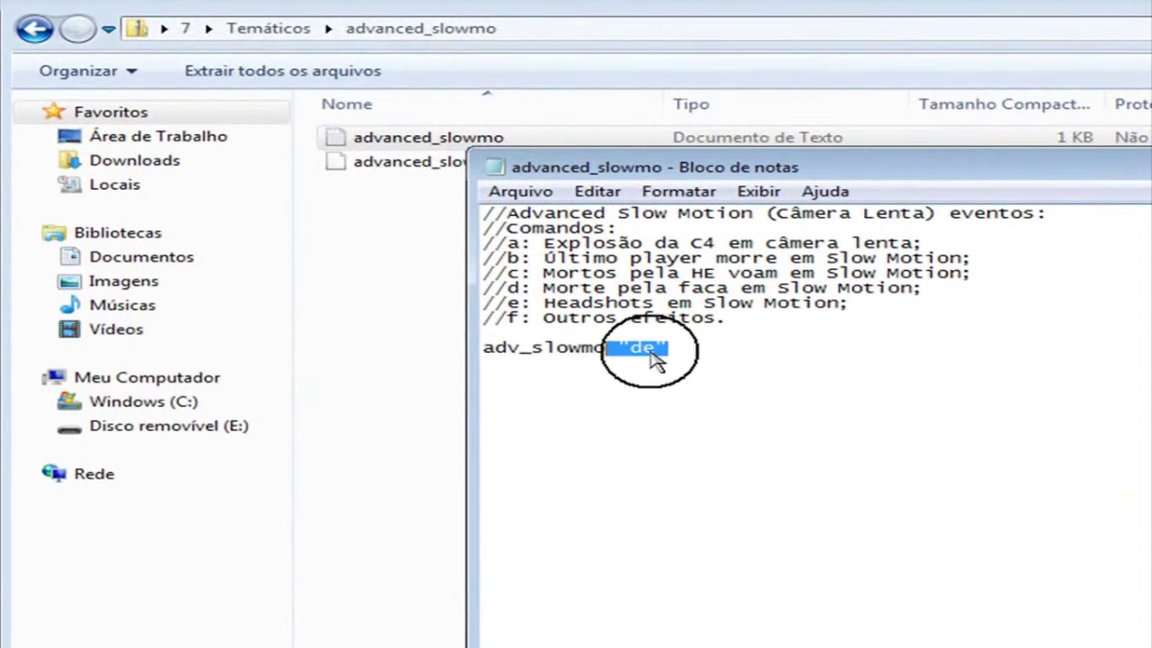
pyautogui.moveTo(656, 359); pyautogui.dragTo(429, 214)
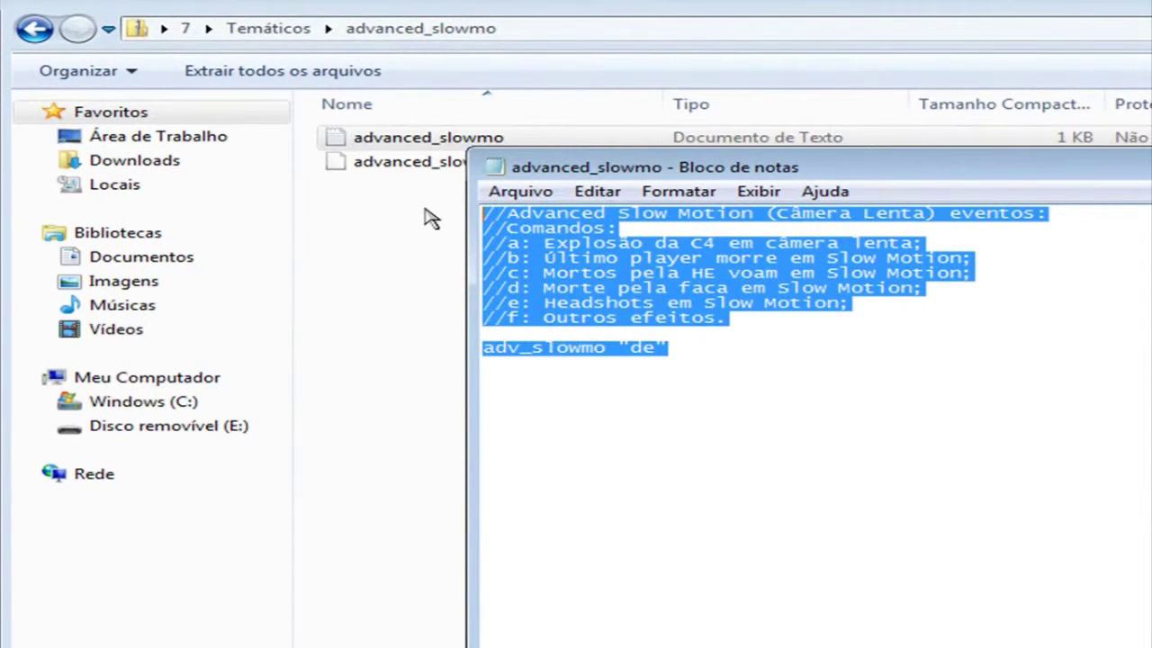
pyautogui.click(569, 252)
pyautogui.moveTo(699, 347); pyautogui.dragTo(428, 219)
pyautogui.click(601, 250)
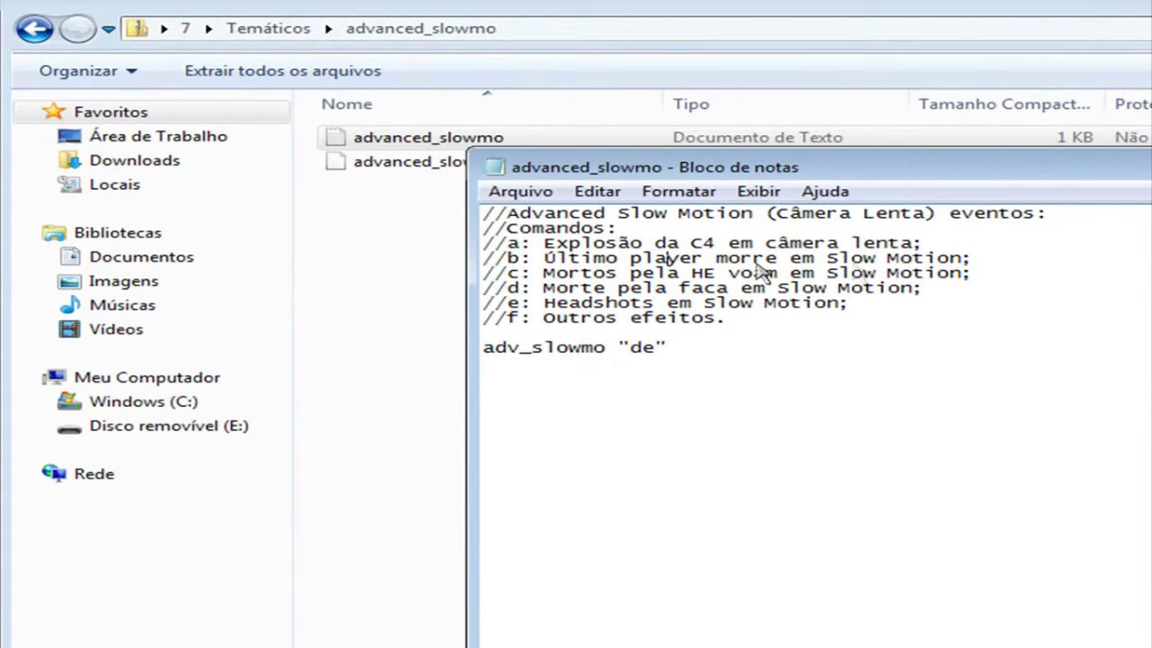
# - Compare the adv_slowmo value "de" with the descriptions of options d and e, and close the text document
pyautogui.doubleClick(639, 347)
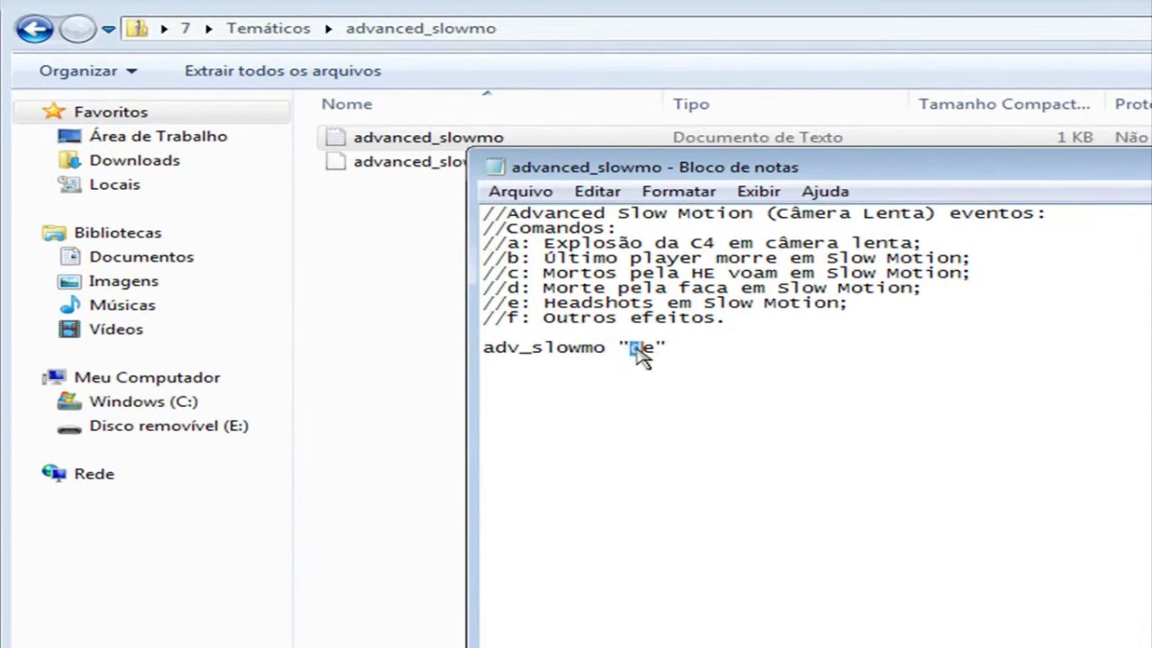
pyautogui.click(549, 360)
pyautogui.moveTo(543, 290); pyautogui.dragTo(631, 290)
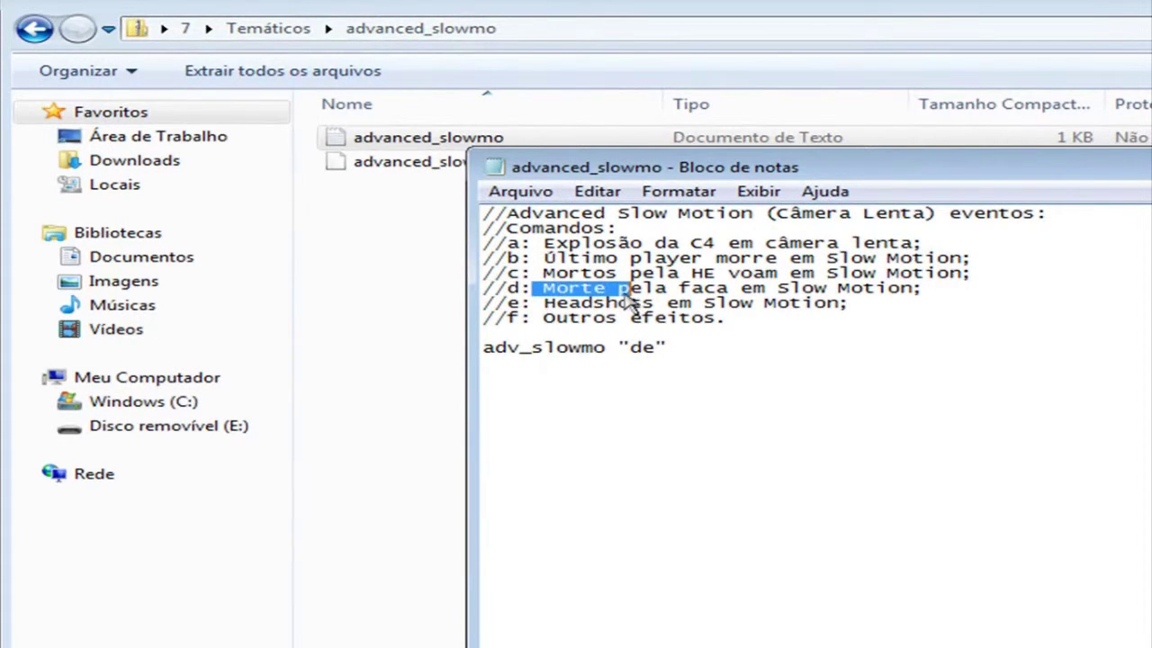
pyautogui.click(726, 300)
pyautogui.click(827, 289)
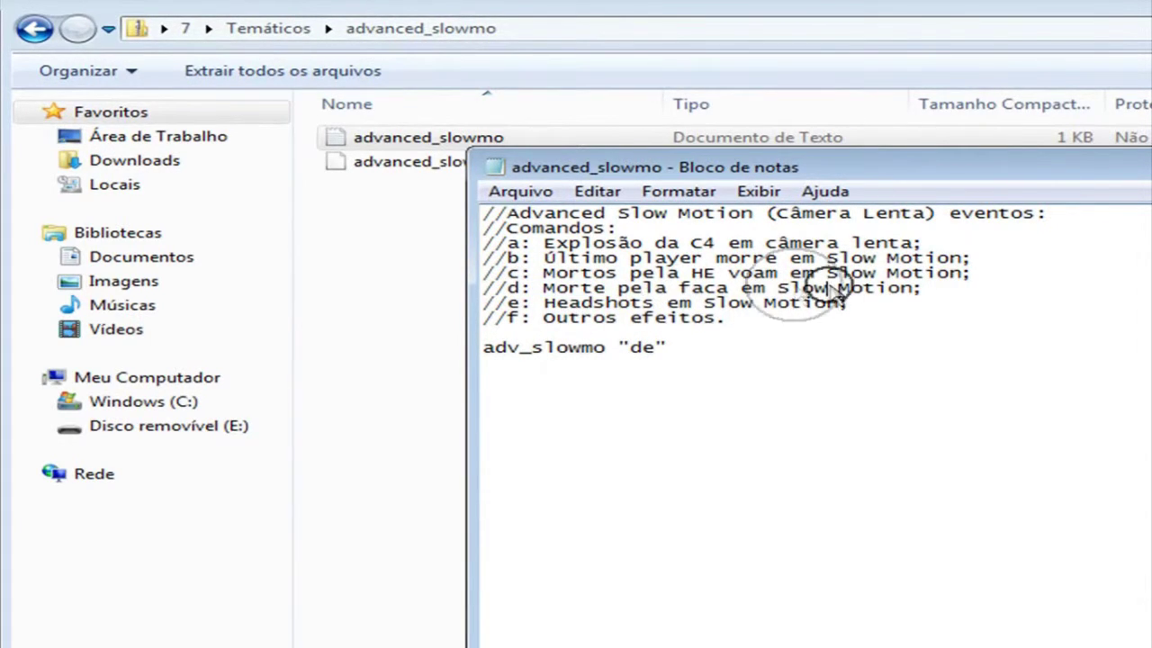
pyautogui.moveTo(581, 304); pyautogui.dragTo(791, 306)
pyautogui.hotkey('alt', 'F4')
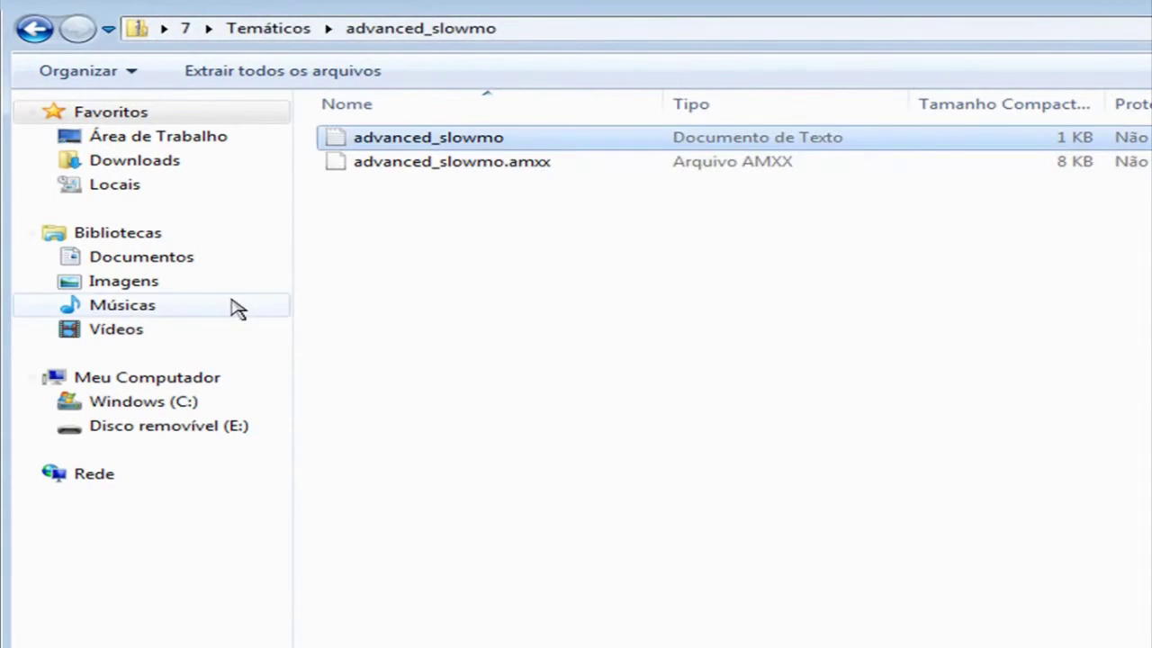
# - Open the cfg antiping text document in the amx_exec archive within Temáticos and select all its amx_execall lines
pyautogui.click(36, 30)
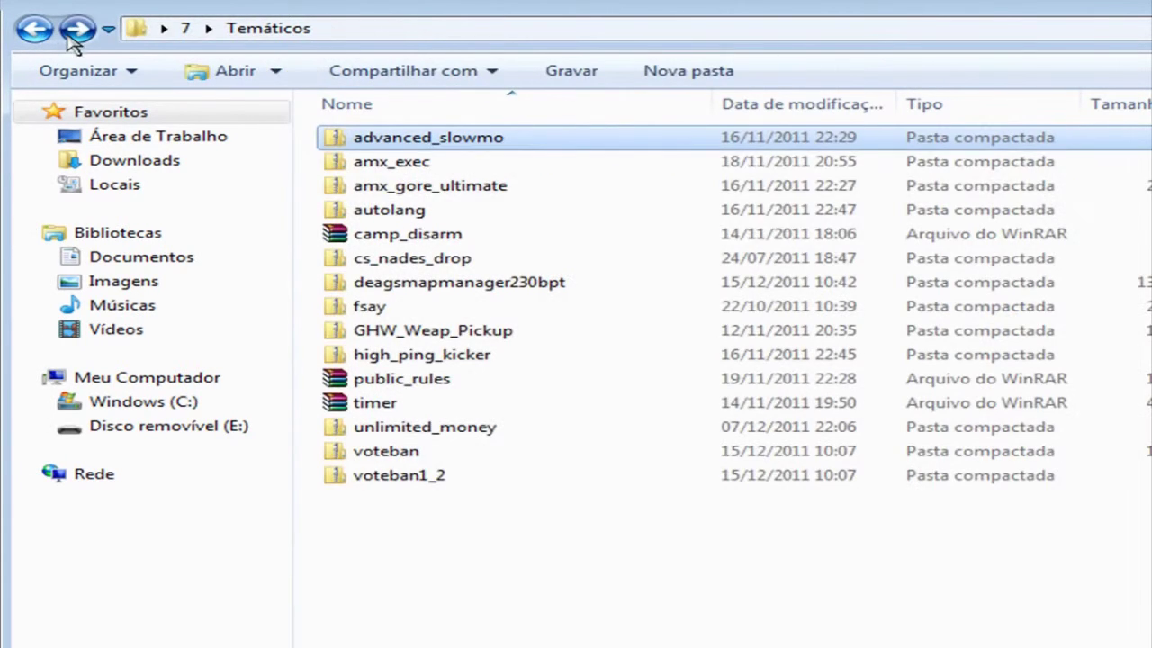
pyautogui.doubleClick(525, 164)
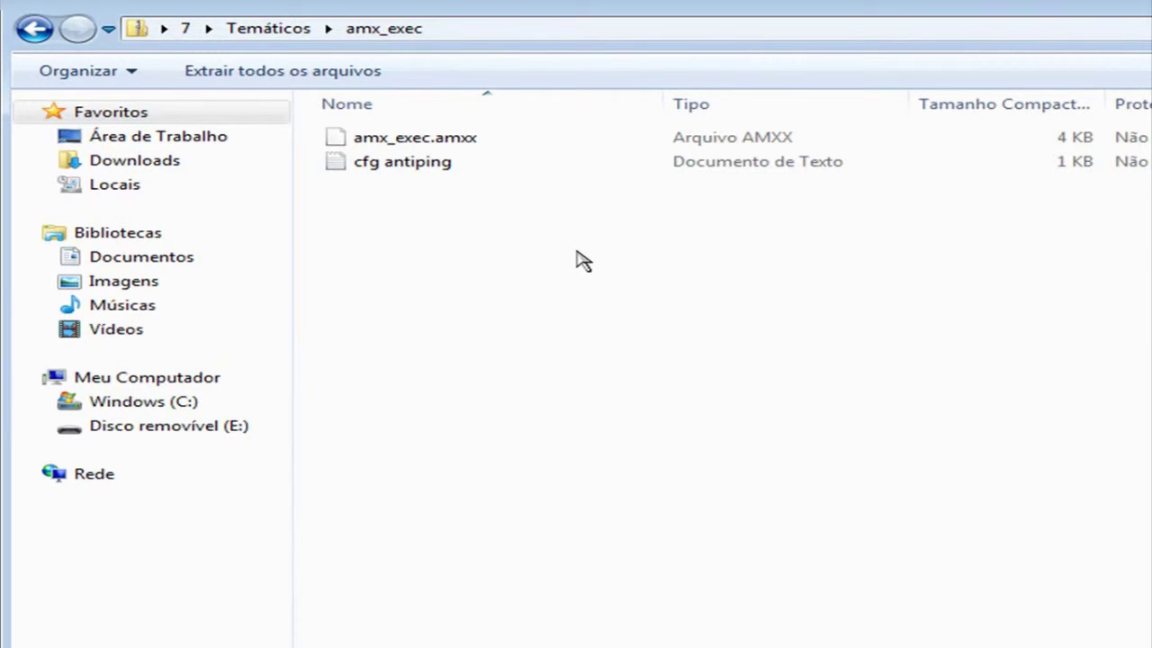
pyautogui.doubleClick(513, 163)
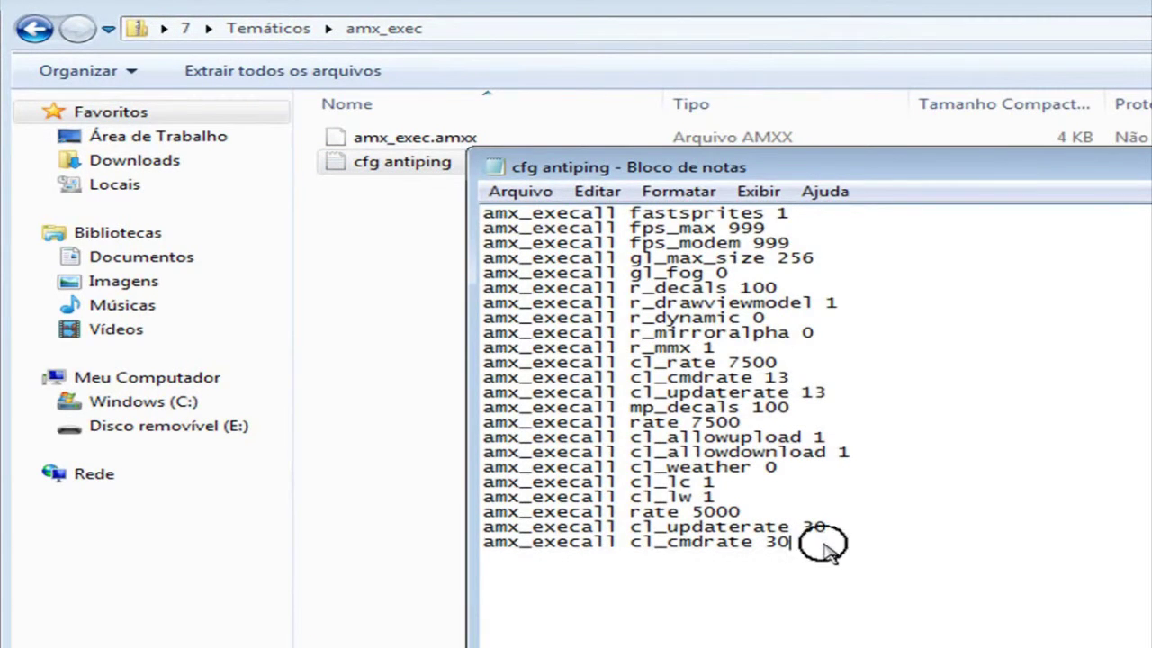
pyautogui.moveTo(828, 546); pyautogui.dragTo(342, 226)
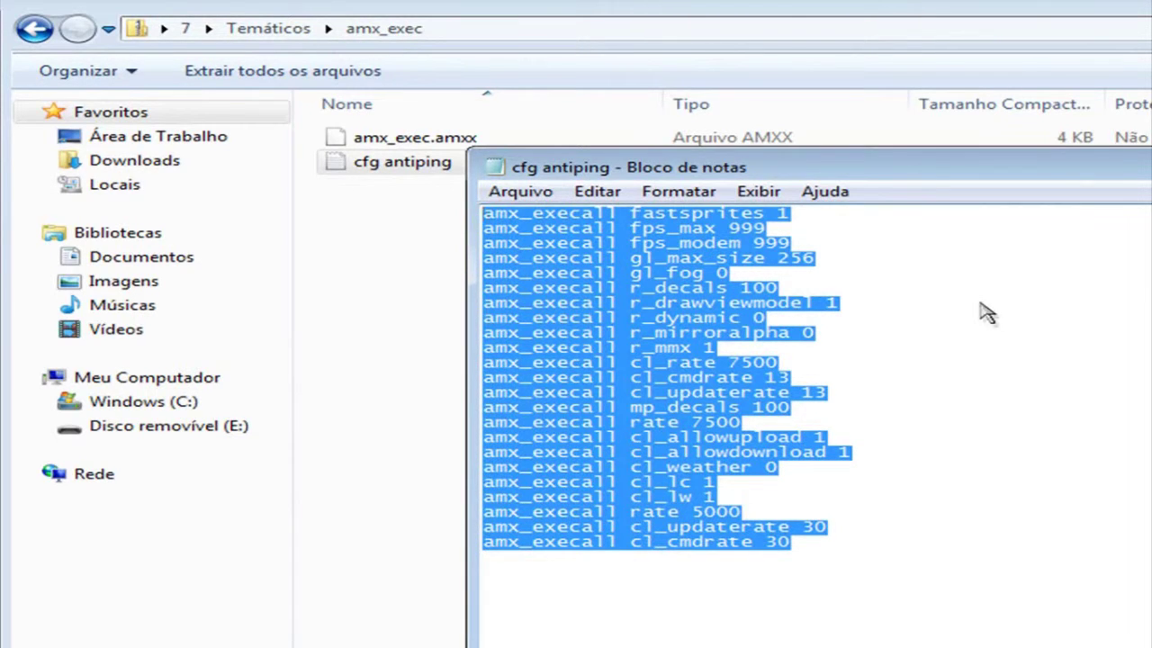
# - Look at amx_exec.amxx and recheck the cfg antiping command list, returning from the amx_exec archive to Temáticos
pyautogui.click(441, 146)
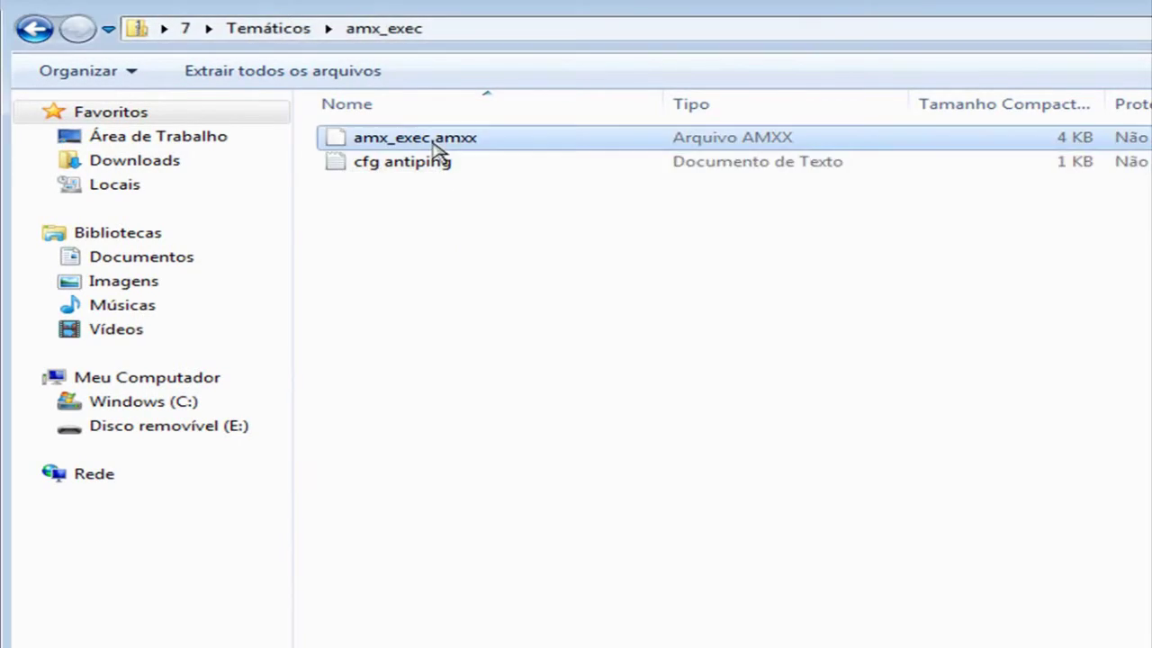
pyautogui.hotkey('alt', 'Tab')
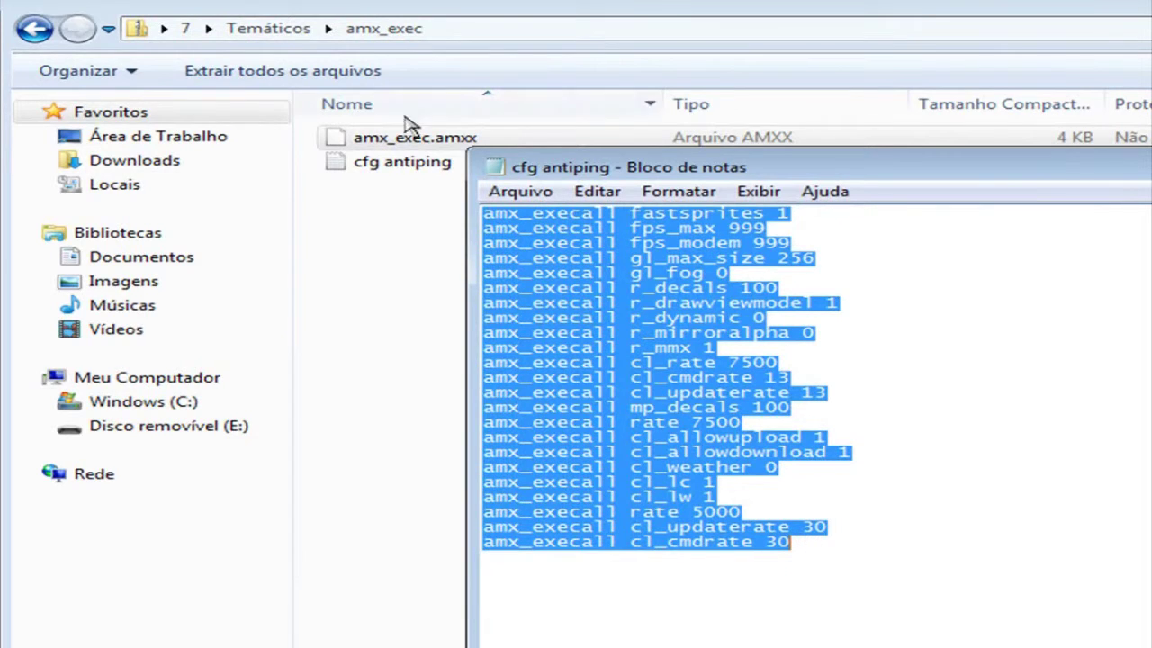
pyautogui.hotkey('alt', 'Tab')
pyautogui.click(34, 28)
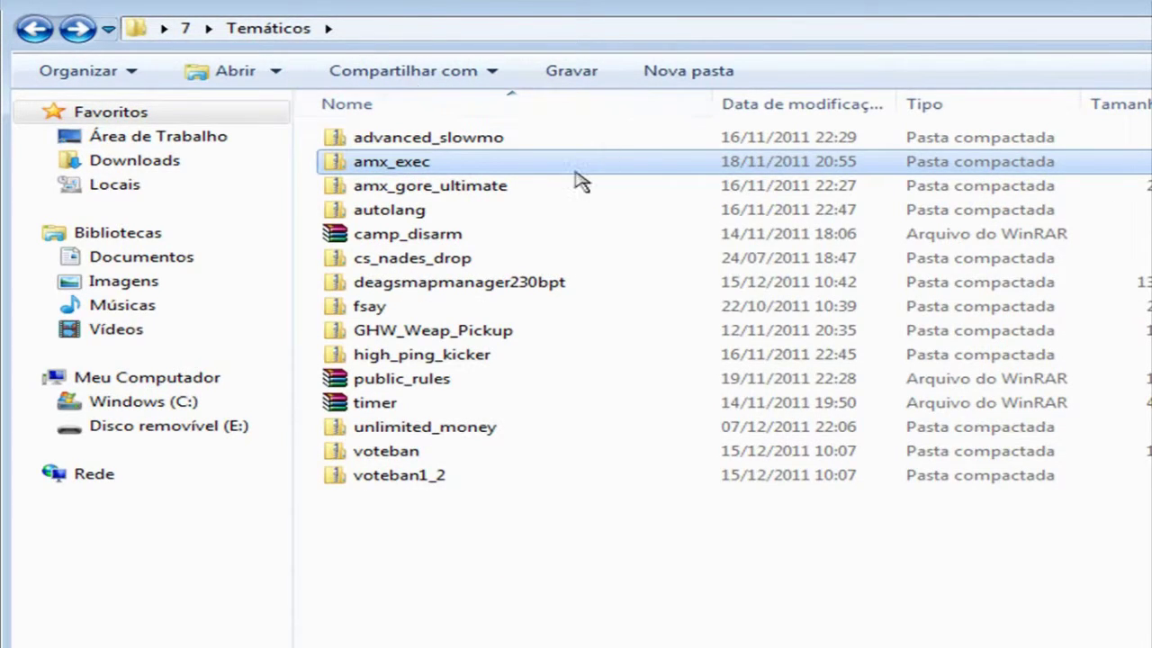
# - Open the amx_gore_ultimate text document in its archive, highlight the gore level settings for review, and close the document
pyautogui.doubleClick(578, 185)
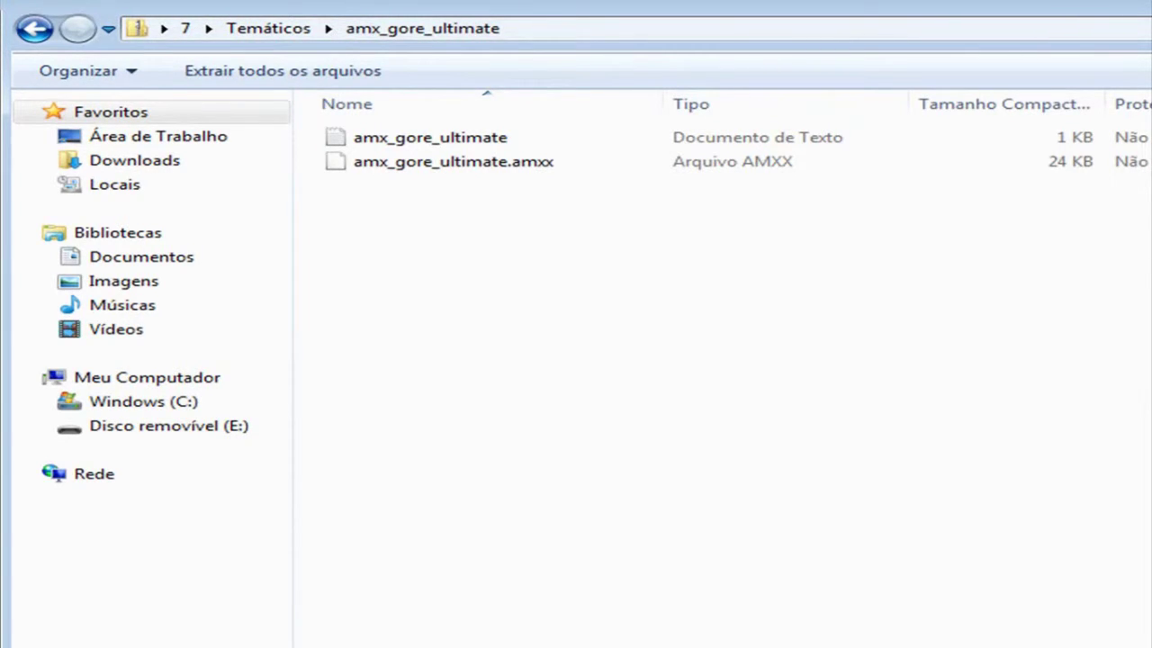
pyautogui.doubleClick(486, 138)
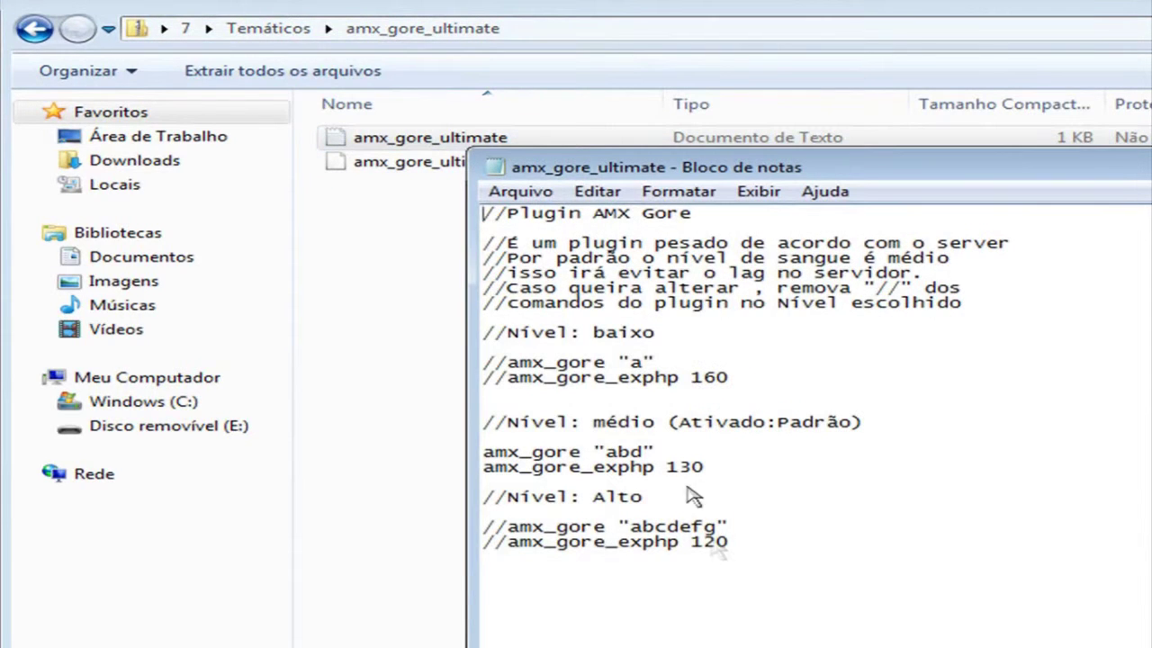
pyautogui.moveTo(772, 548); pyautogui.dragTo(369, 206)
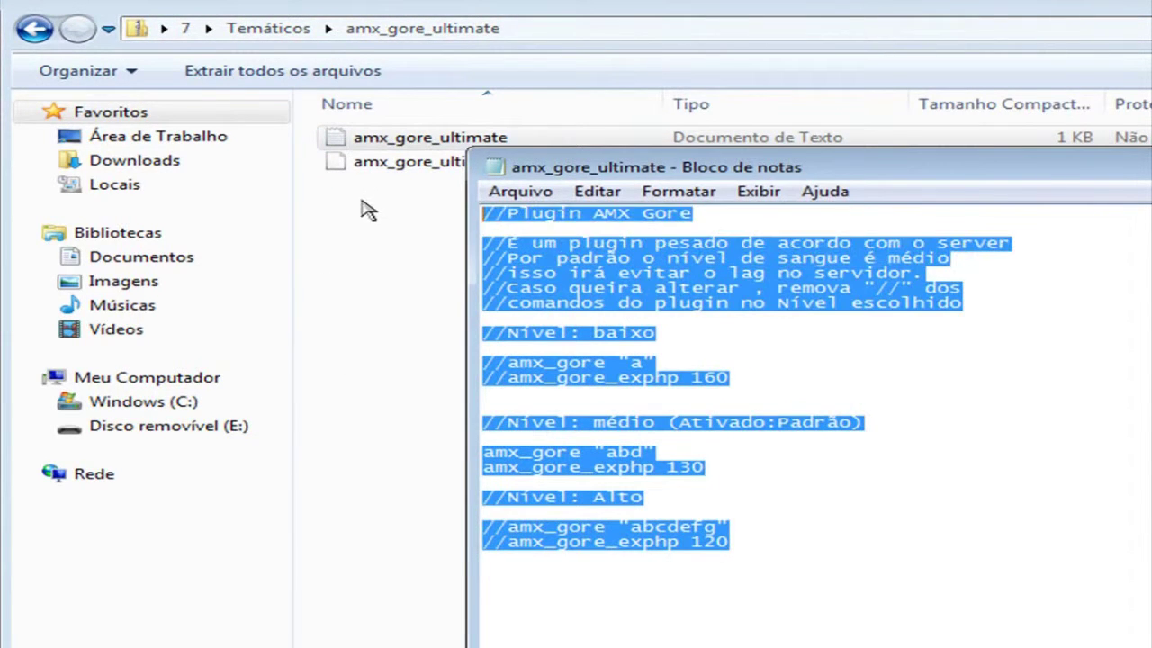
pyautogui.click(558, 280)
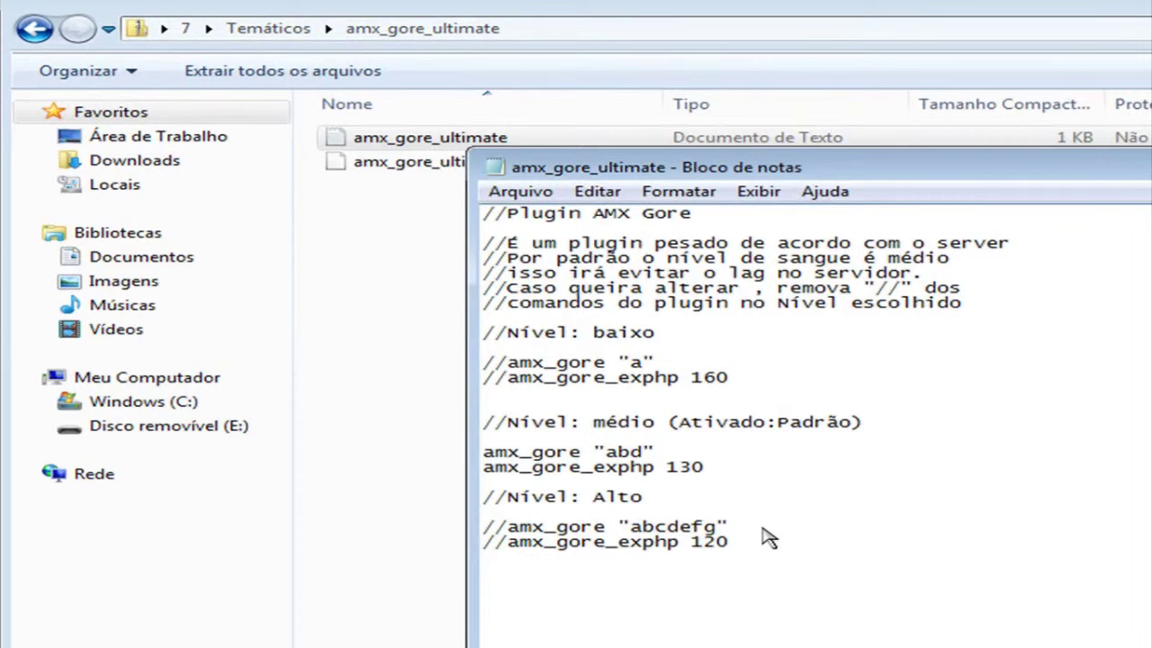
pyautogui.moveTo(771, 545); pyautogui.dragTo(527, 237)
pyautogui.click(526, 236)
pyautogui.click(580, 467)
pyautogui.hotkey('alt', 'F4')
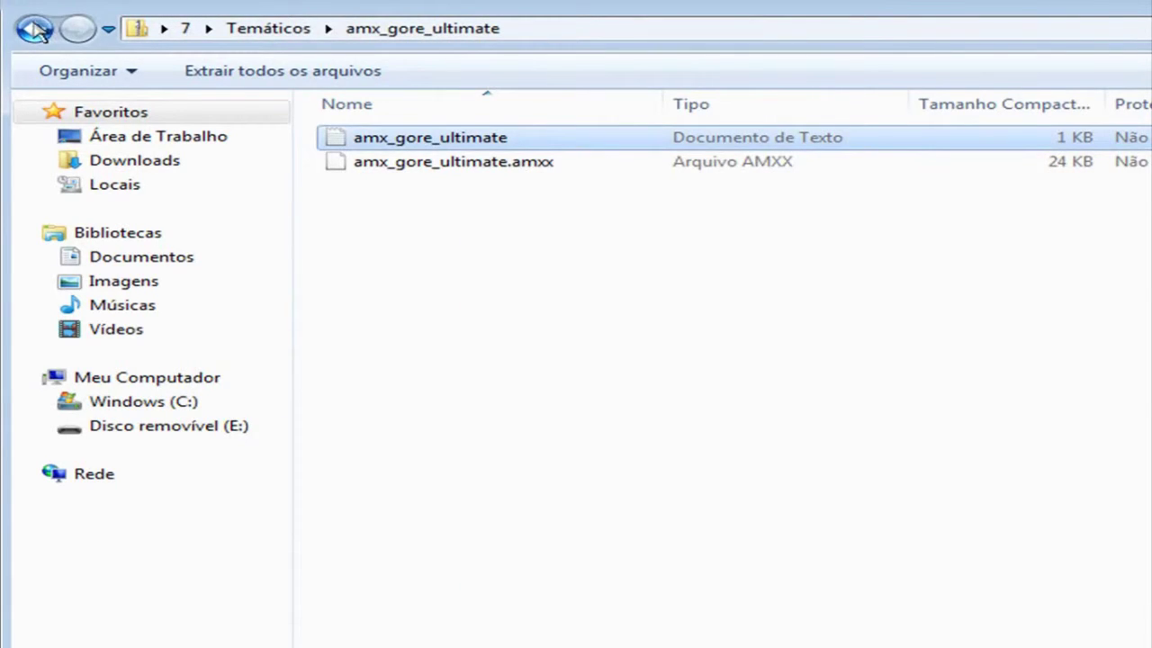
# - Return to Temáticos and open the autolang text document inside the autolang archive
pyautogui.click(35, 29)
pyautogui.doubleClick(463, 211)
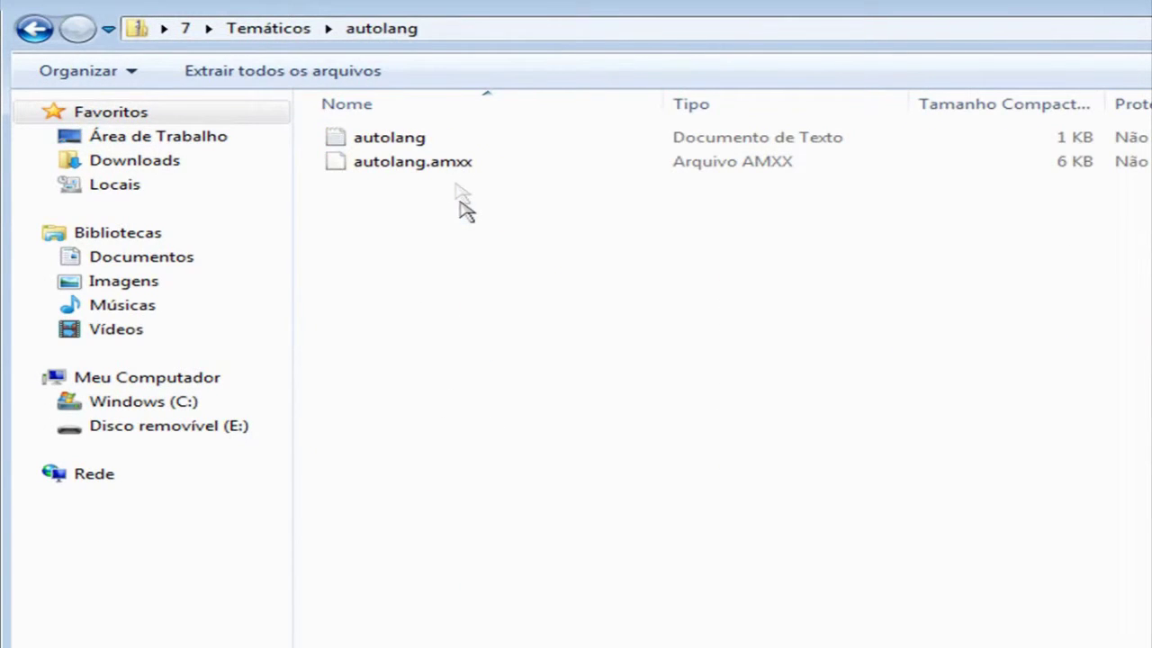
pyautogui.doubleClick(489, 146)
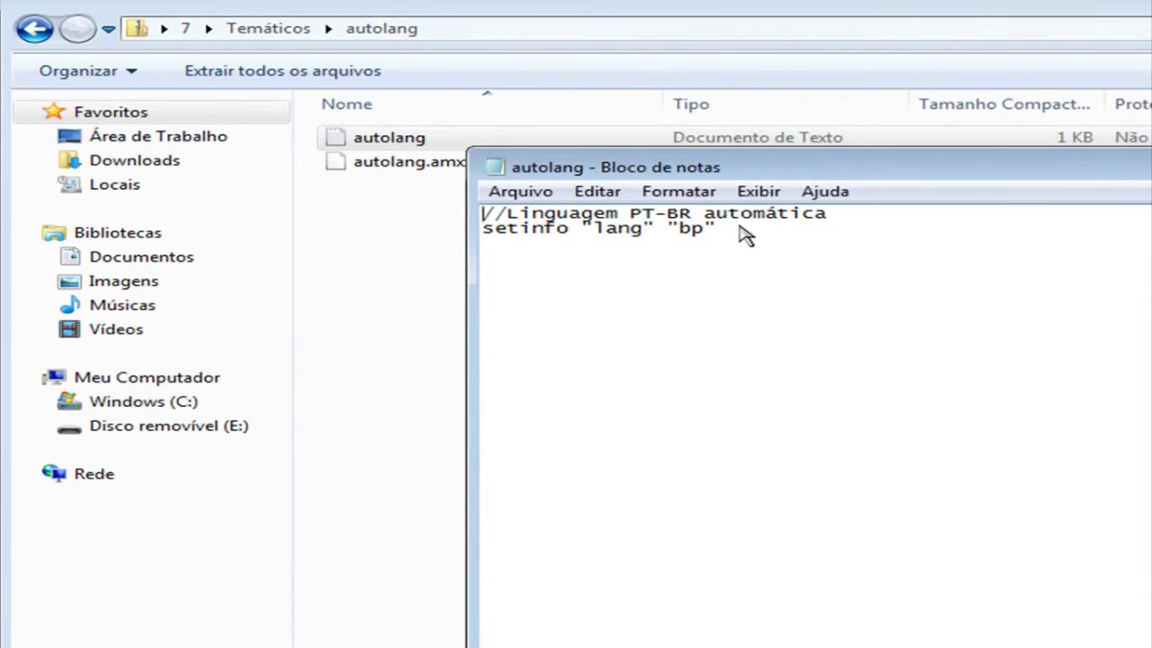
# - Highlight the automatic PT-BR language comment and setinfo "lang" "bp" line for review, and close the document
pyautogui.moveTo(744, 234); pyautogui.dragTo(471, 218)
pyautogui.click(558, 225)
pyautogui.click(747, 230)
pyautogui.moveTo(747, 230); pyautogui.dragTo(457, 226)
pyautogui.click(546, 211)
pyautogui.moveTo(727, 234); pyautogui.dragTo(427, 223)
pyautogui.click(566, 220)
pyautogui.moveTo(756, 236); pyautogui.dragTo(438, 224)
pyautogui.click(619, 219)
pyautogui.click(239, 7)
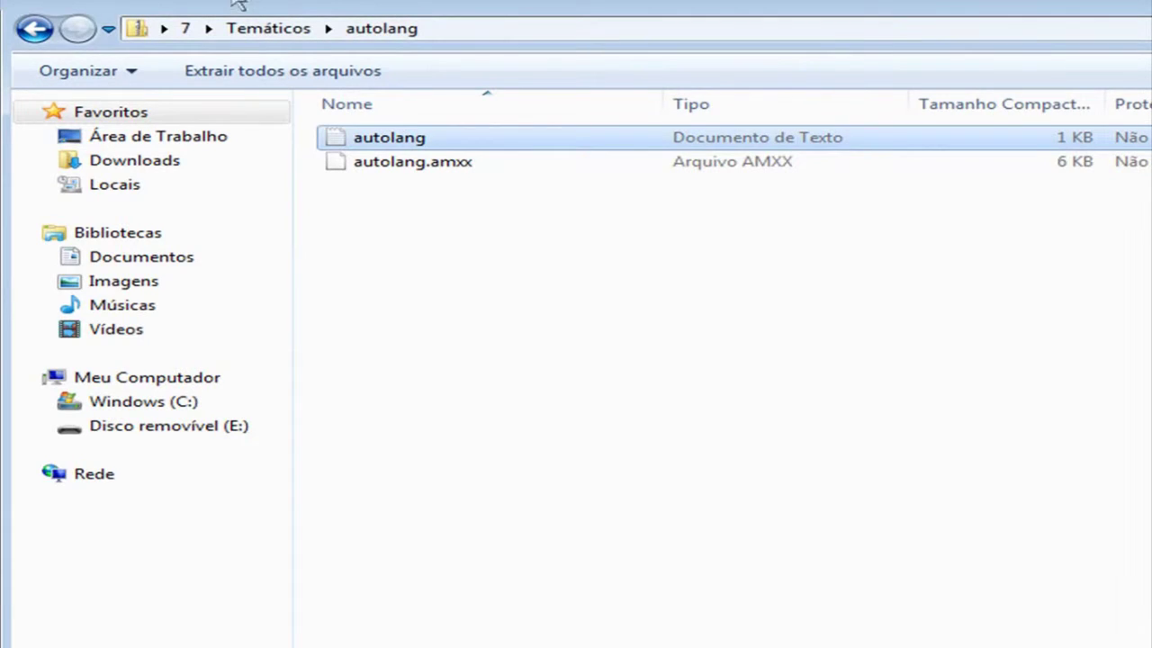
# - Return to Temáticos, point out the camp_disarm archive, and open the cs_nades_drop archive
pyautogui.click(34, 29)
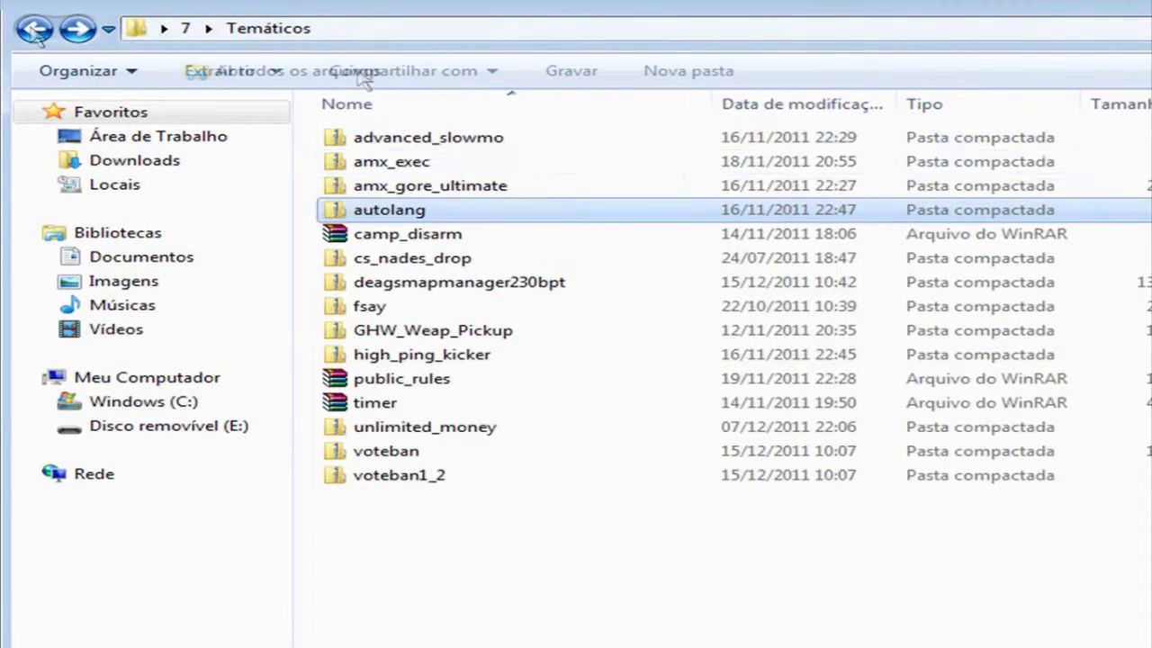
pyautogui.click(441, 238)
pyautogui.click(452, 261)
pyautogui.click(457, 237)
pyautogui.click(423, 258)
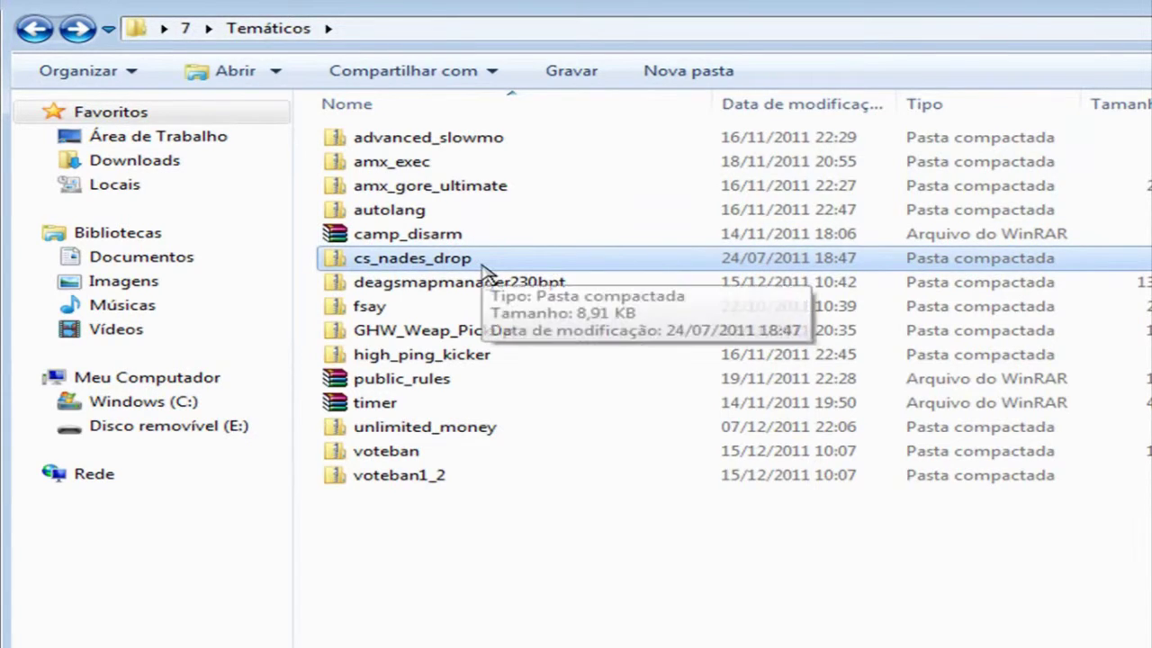
pyautogui.doubleClick(483, 266)
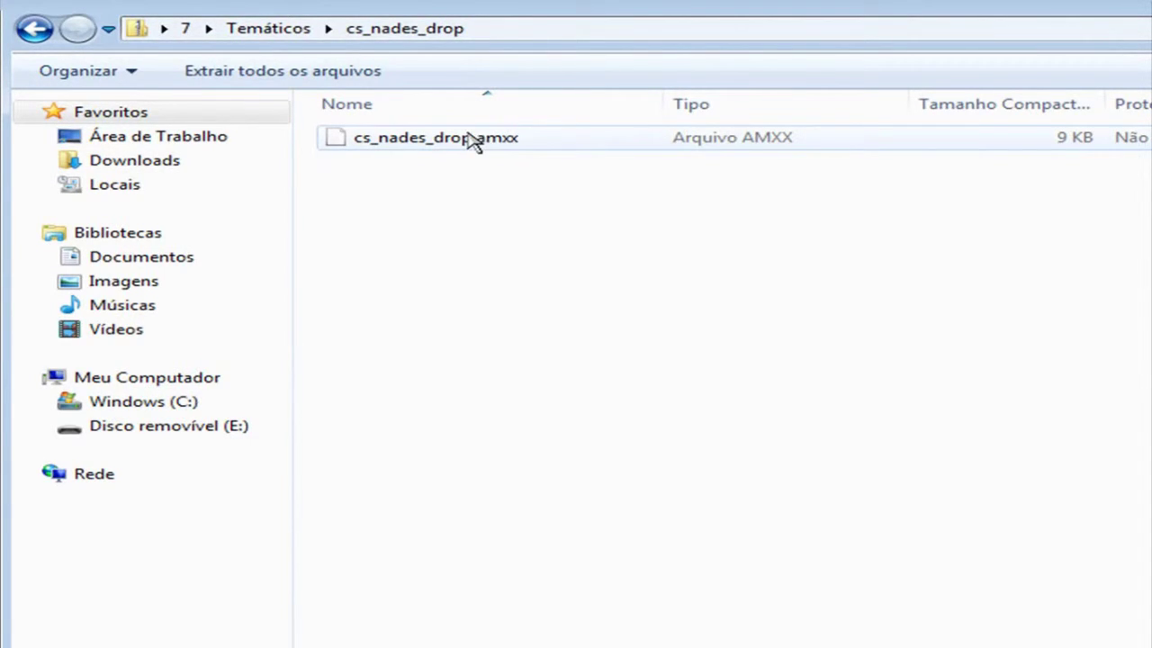
# - Return to Temáticos and open the configs folder under amxmodx in the deagsmapmanager230bpt archive
pyautogui.click(34, 29)
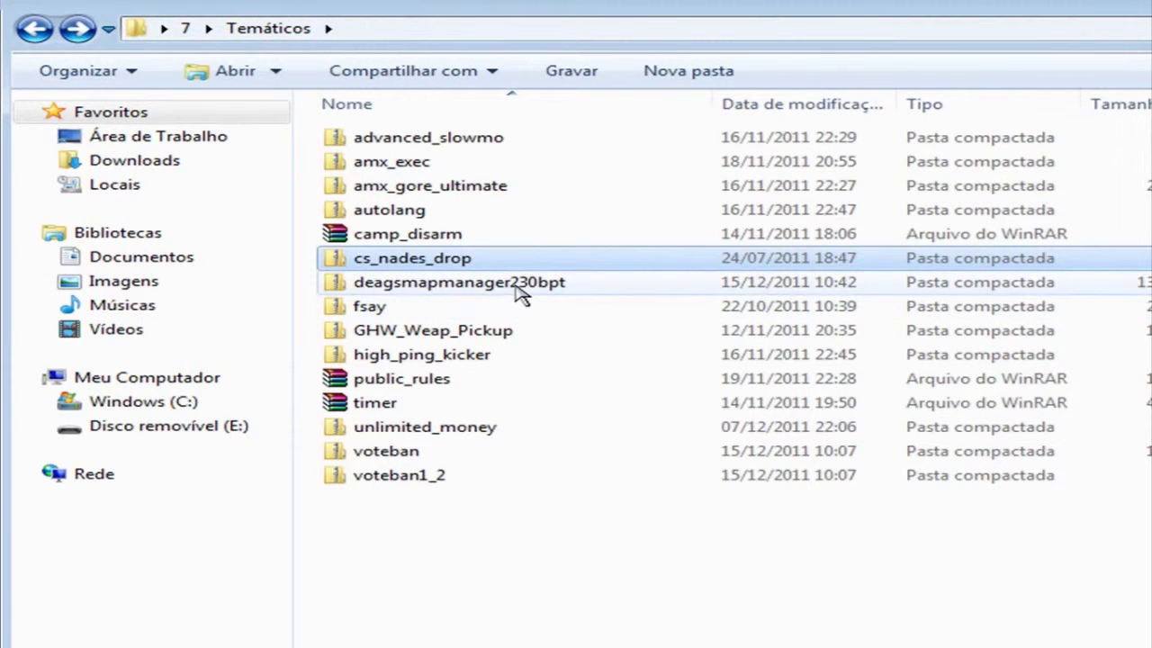
pyautogui.doubleClick(522, 285)
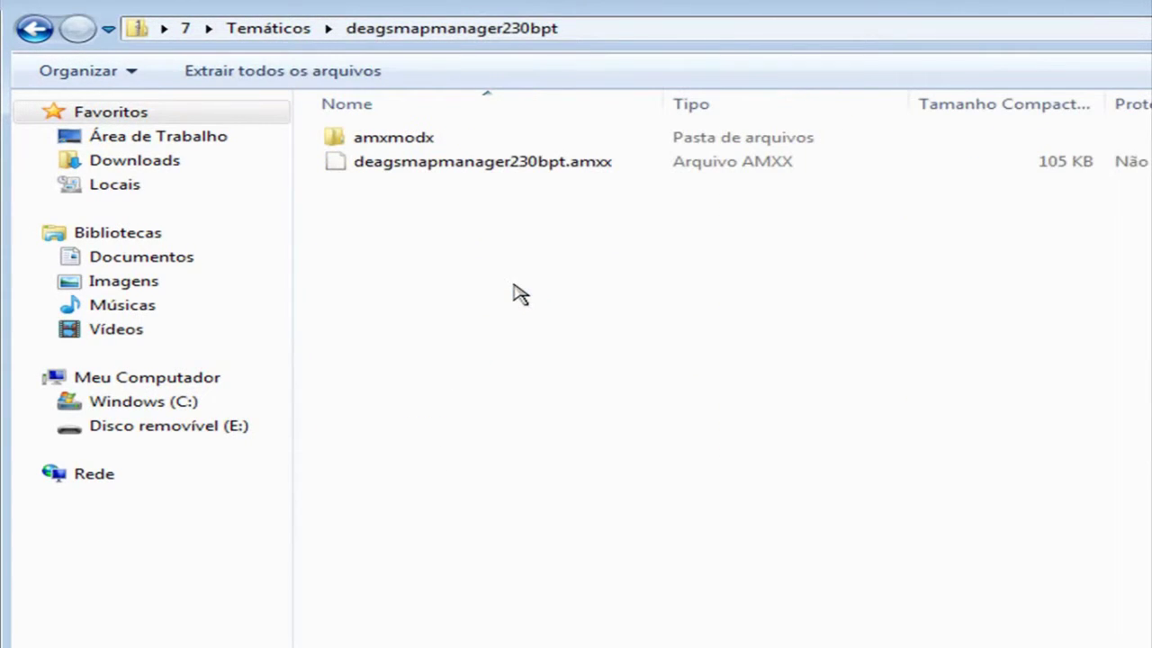
pyautogui.doubleClick(527, 139)
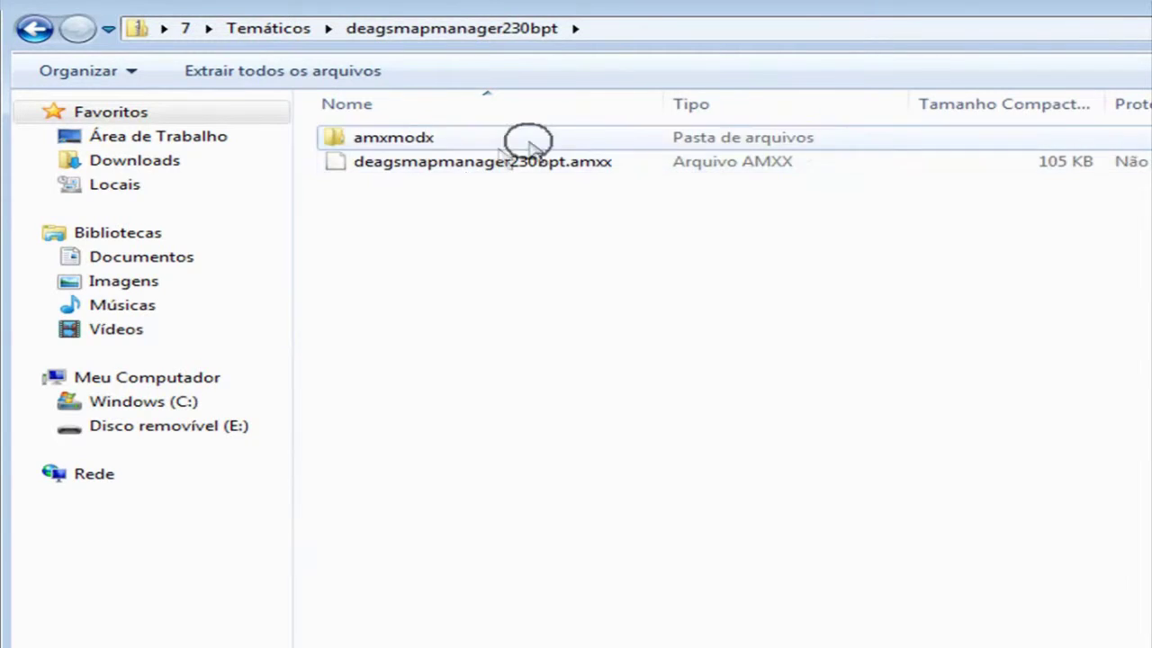
pyautogui.doubleClick(556, 144)
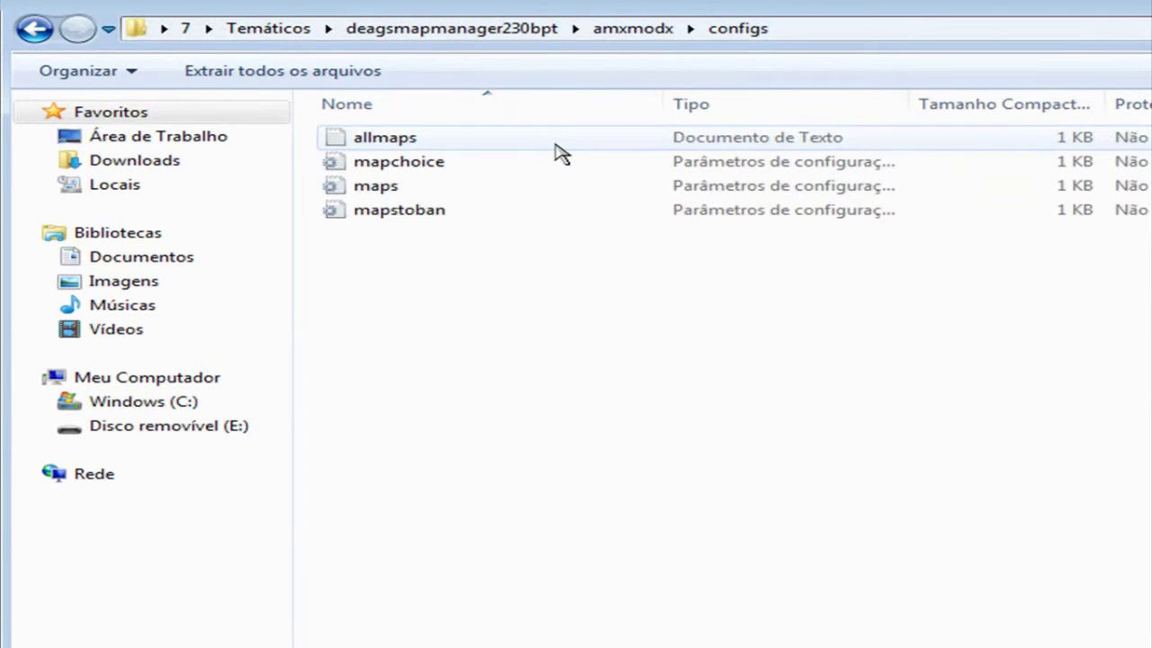
# - Back out of the configs folder through deagsmapmanager230bpt to Temáticos and open the fsay archive
pyautogui.click(36, 28)
pyautogui.click(36, 28)
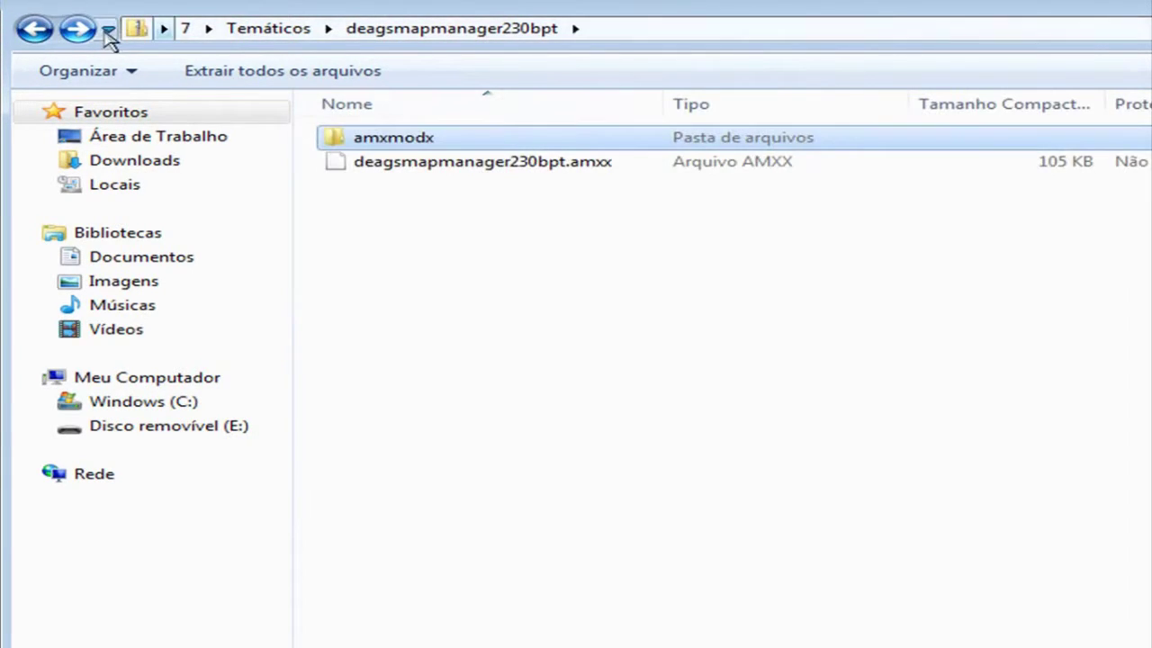
pyautogui.click(542, 199)
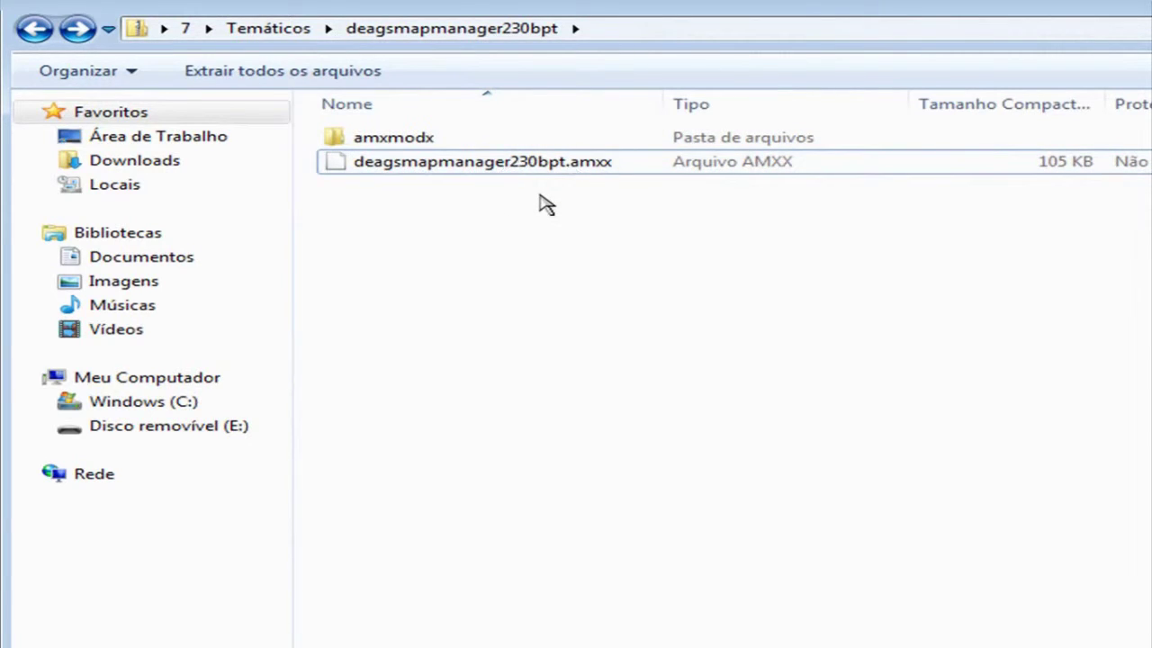
pyautogui.click(558, 142)
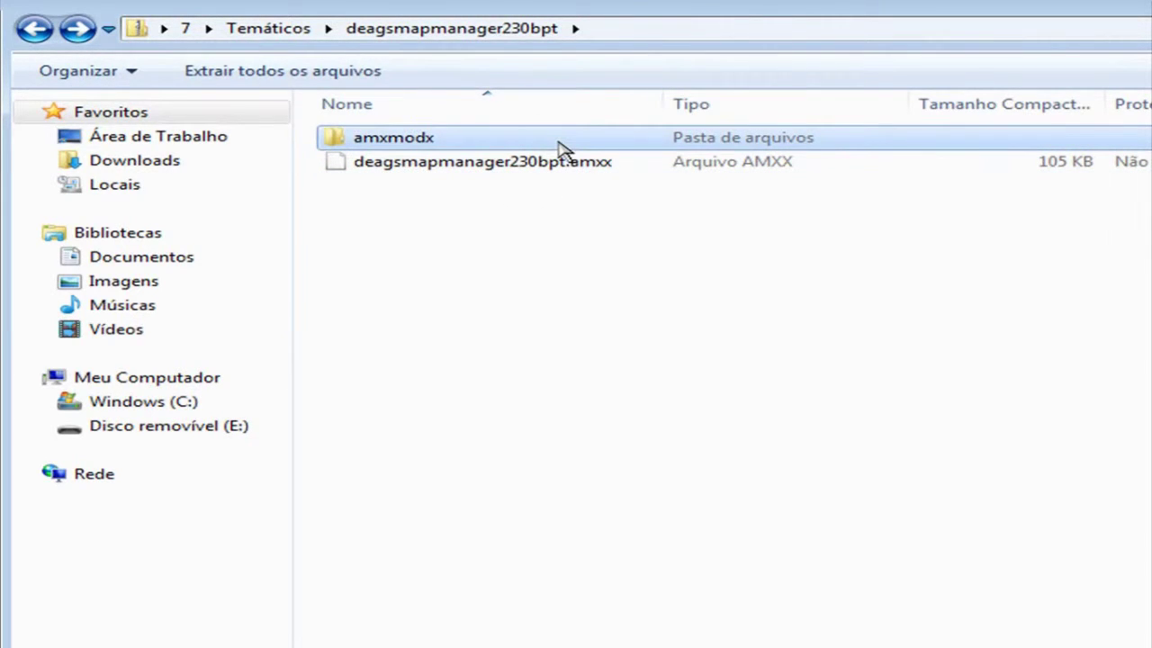
pyautogui.click(36, 34)
pyautogui.doubleClick(555, 307)
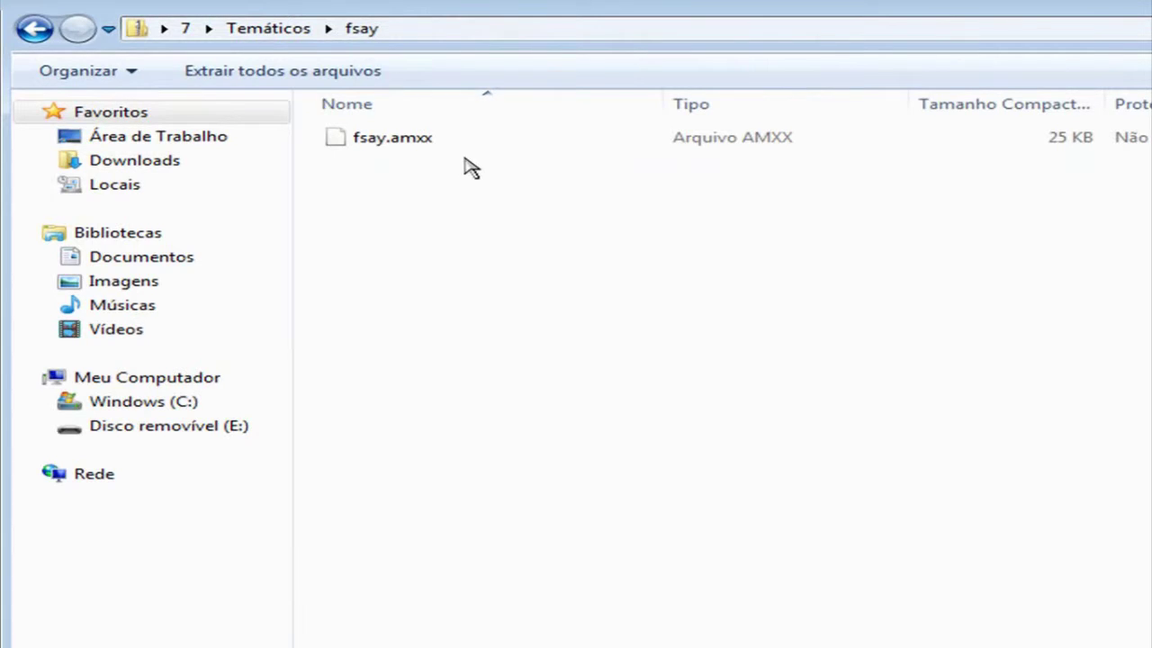
# - Add the commands fxsayy, fxflicksayy and cflicksayy on separate lines below amx_color in the untitled Notepad notes
pyautogui.click(647, 630)
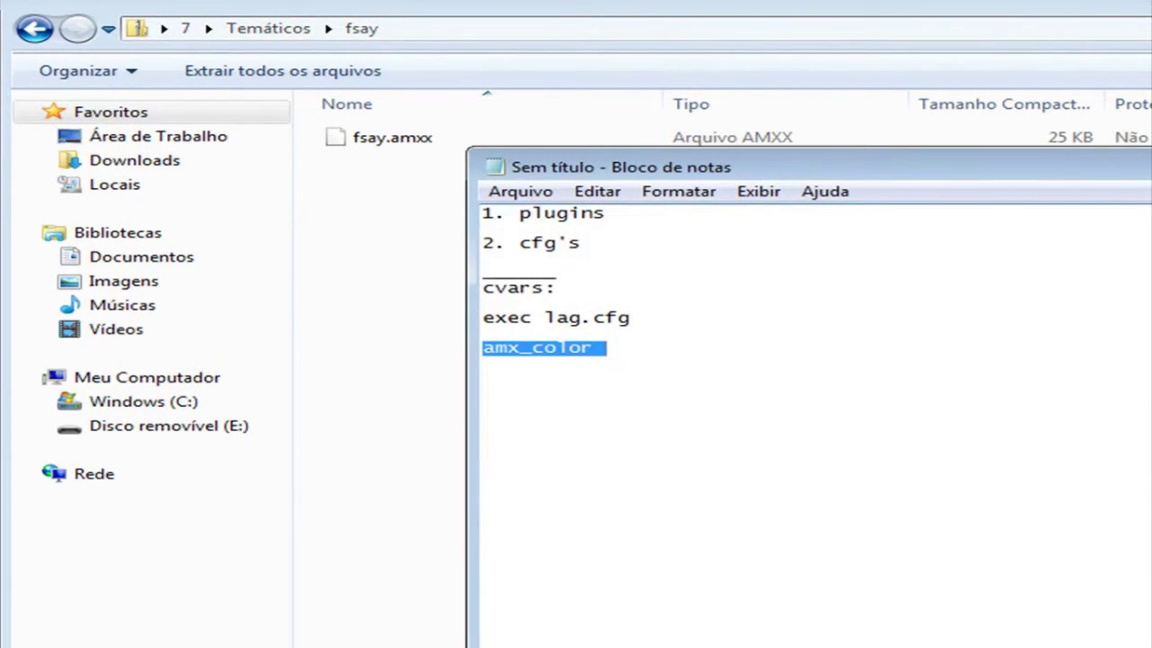
pyautogui.click(595, 347)
pyautogui.press('Return')
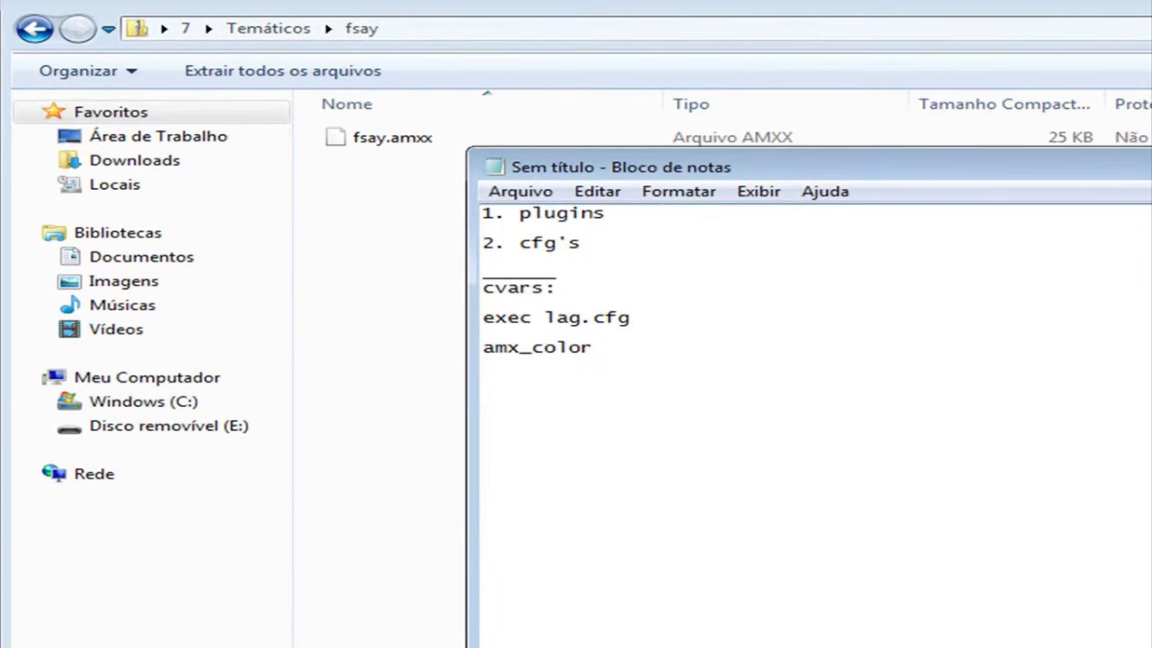
pyautogui.write('fxsayy')
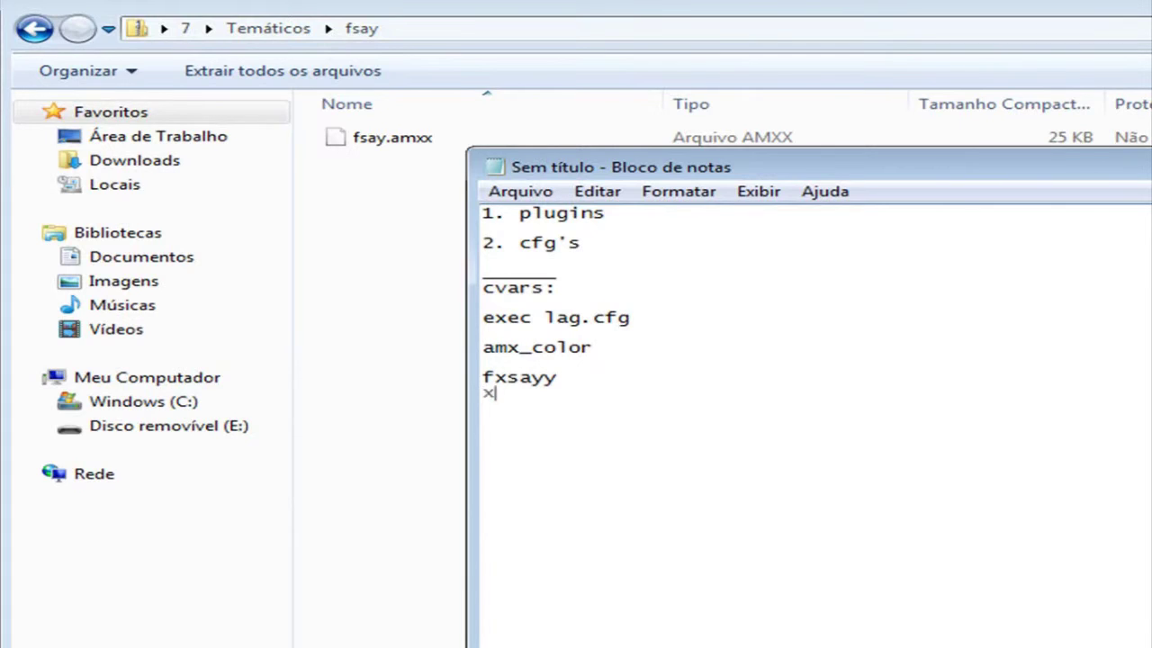
pyautogui.press('BackSpace')
pyautogui.write('fxflicksayy')
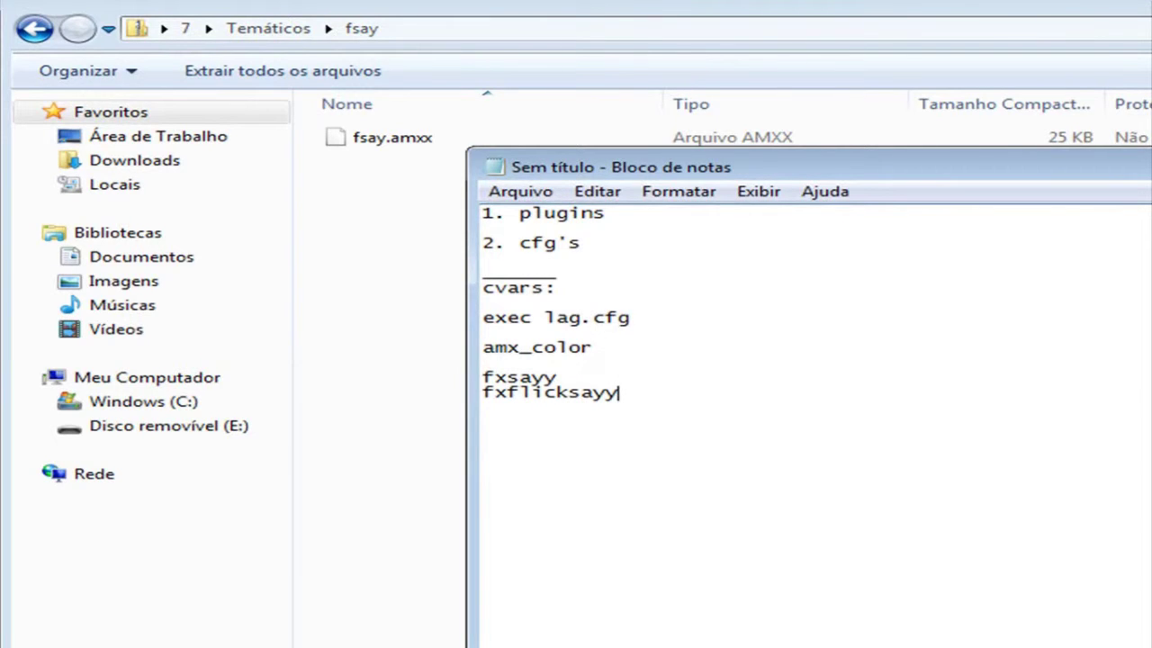
pyautogui.press('Return')
pyautogui.write('cflicksayy')
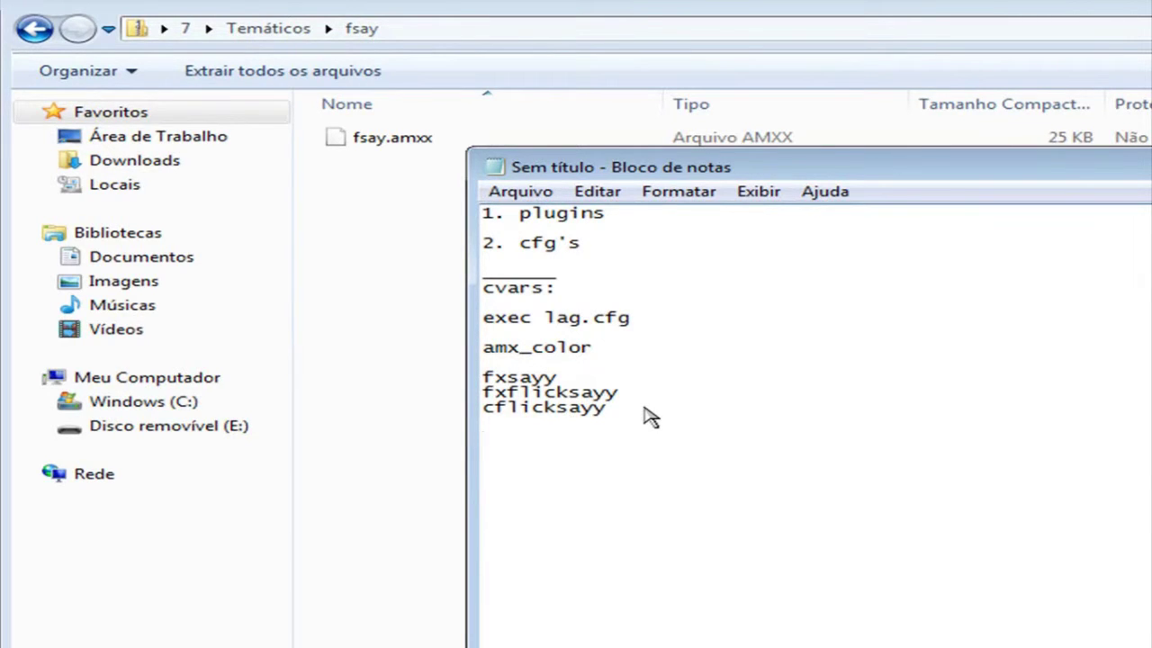
# - Add the commands csay, tsay and amx_say on separate lines below cflicksayy in the notes
pyautogui.write('ccsy')
pyautogui.press('BackSpace')
pyautogui.press('BackSpace')
pyautogui.press('BackSpace')
pyautogui.write('say')
pyautogui.press('Return')
pyautogui.write('tsay ')
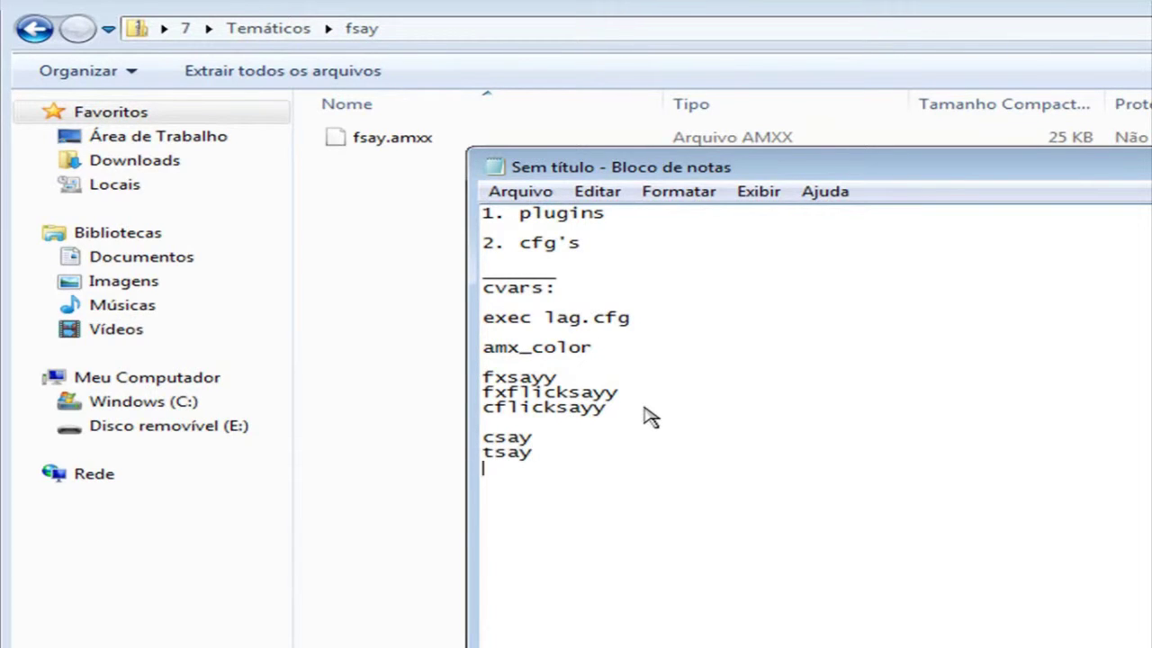
pyautogui.write('amx_say')
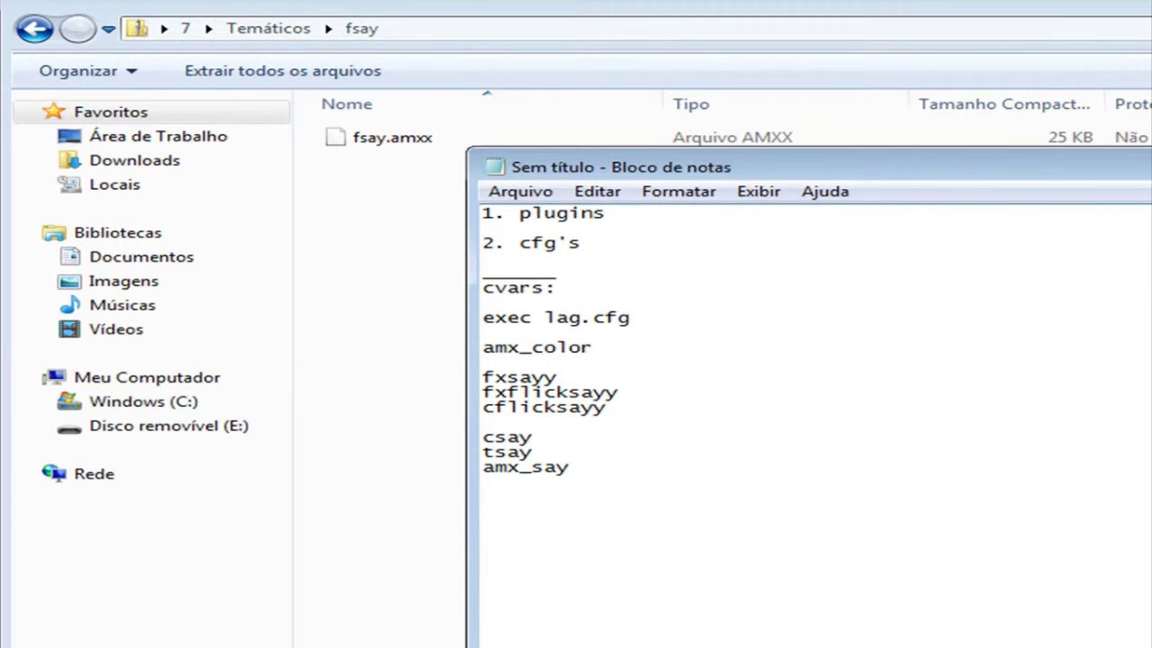
# - Switch back to the fsay archive to point out fsay.amxx, and open the GHW_Weap_Pickup archive from Temáticos
pyautogui.click(424, 240)
pyautogui.click(381, 139)
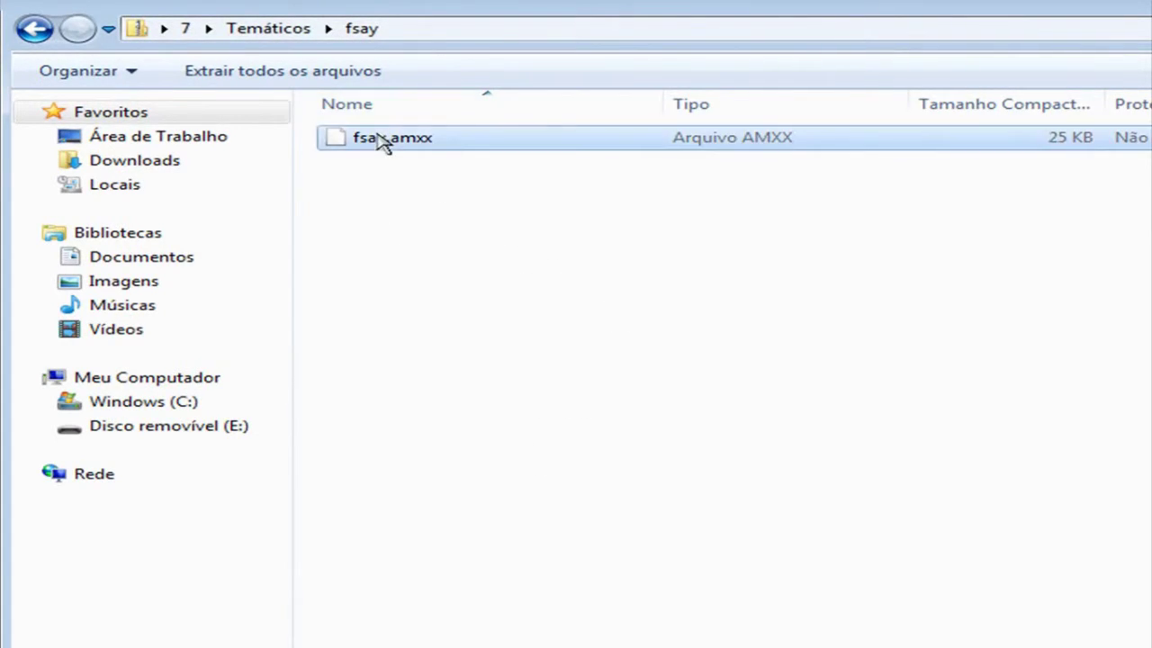
pyautogui.click(36, 28)
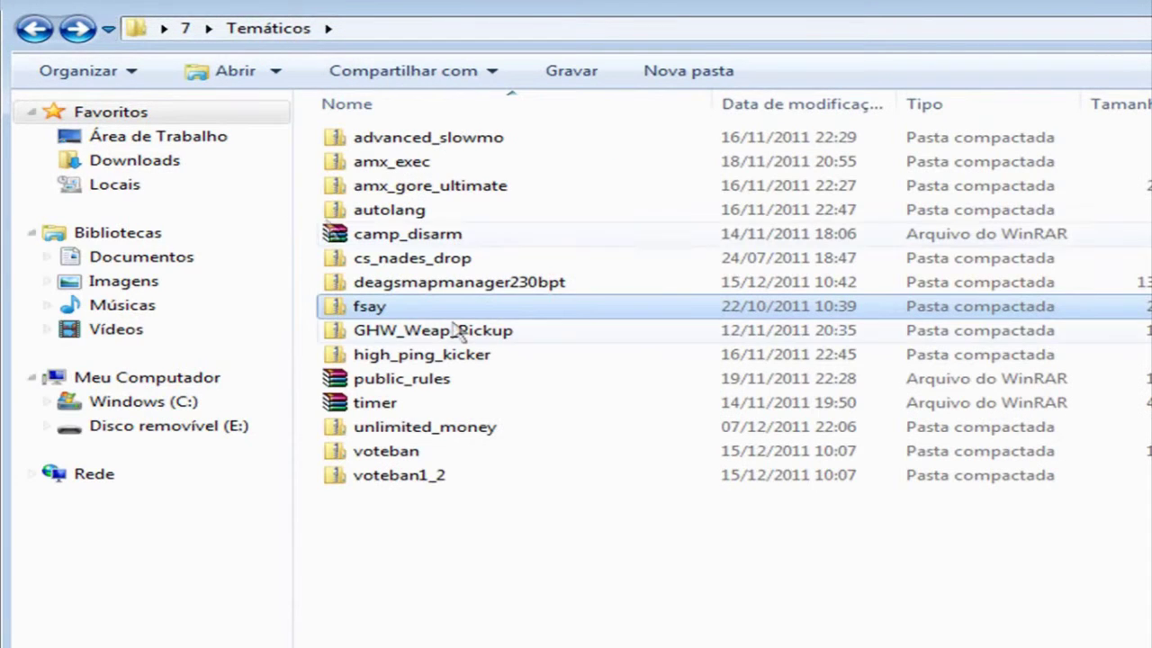
pyautogui.doubleClick(460, 340)
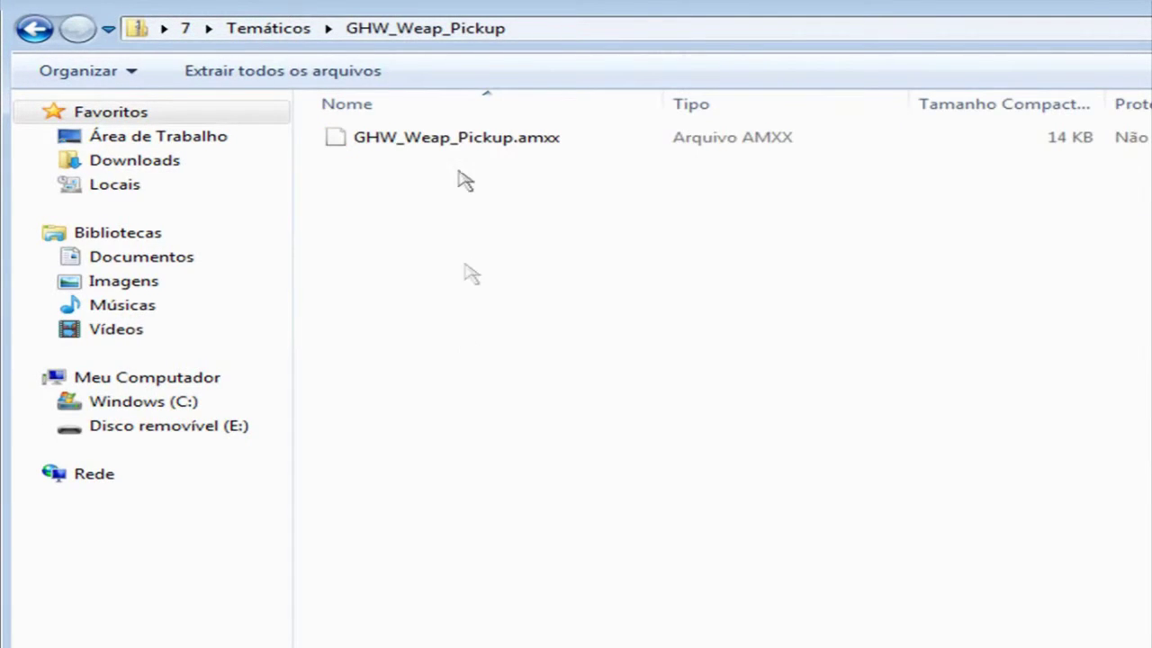
# - Look at GHW_Weap_Pickup.amxx, return to Temáticos, and open the high_ping_kicker archive
pyautogui.click(475, 144)
pyautogui.click(576, 194)
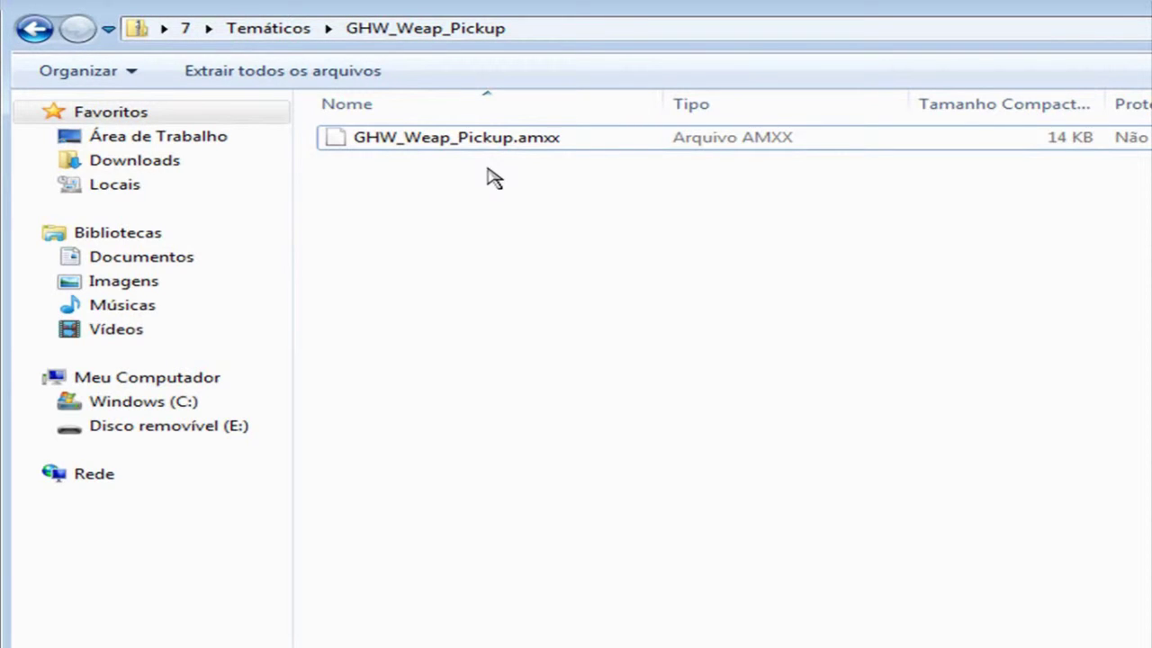
pyautogui.click(34, 29)
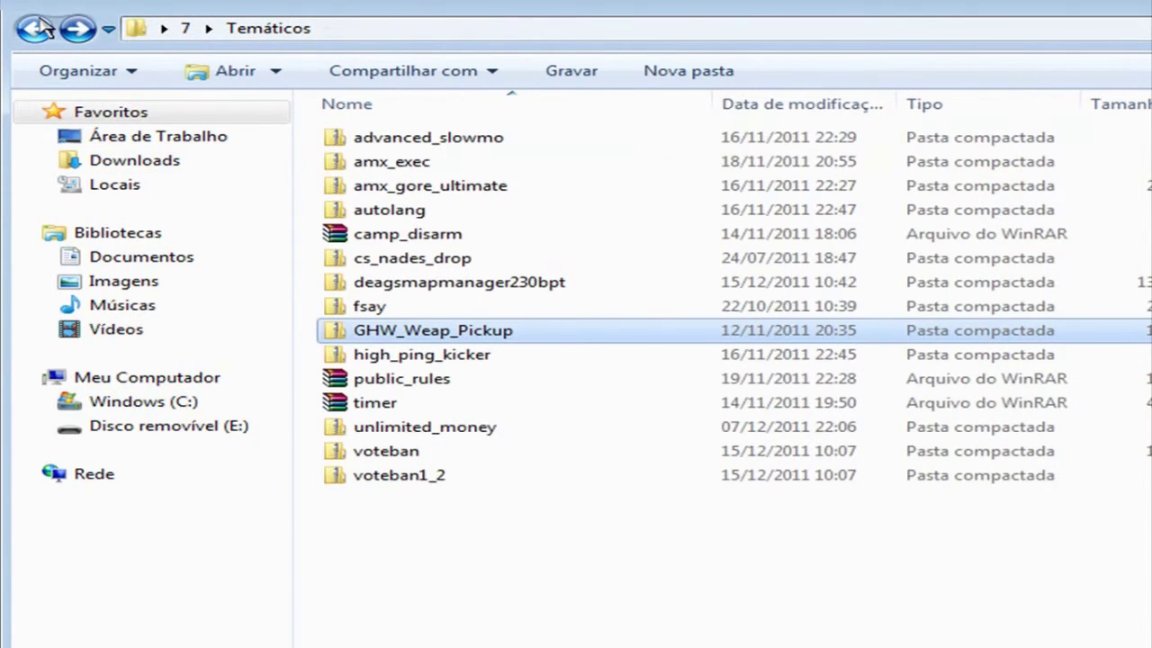
pyautogui.doubleClick(478, 357)
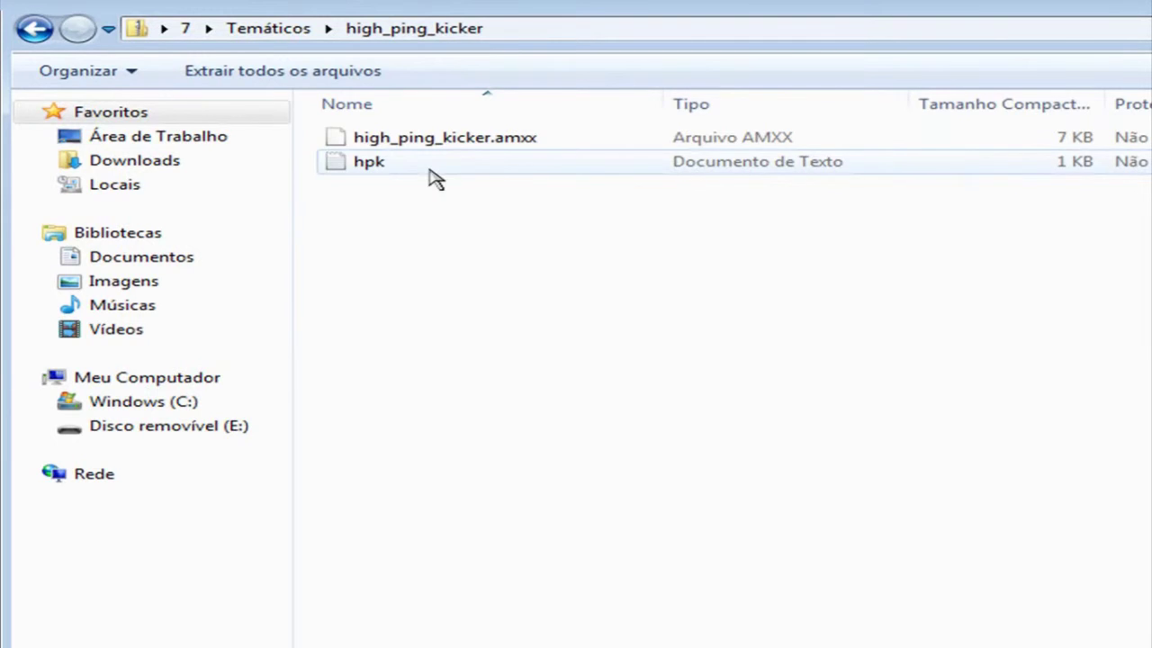
# - Open the hpk text from the high_ping_kicker archive and highlight its anti-ping settings to review them
pyautogui.doubleClick(482, 164)
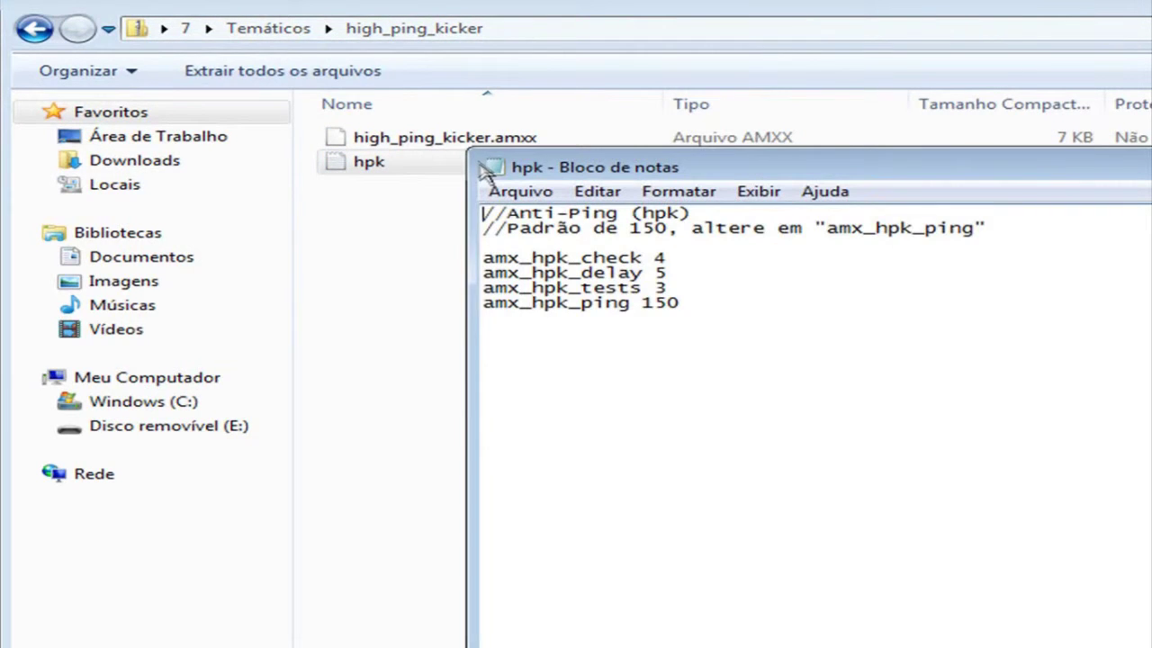
pyautogui.moveTo(694, 309); pyautogui.dragTo(380, 211)
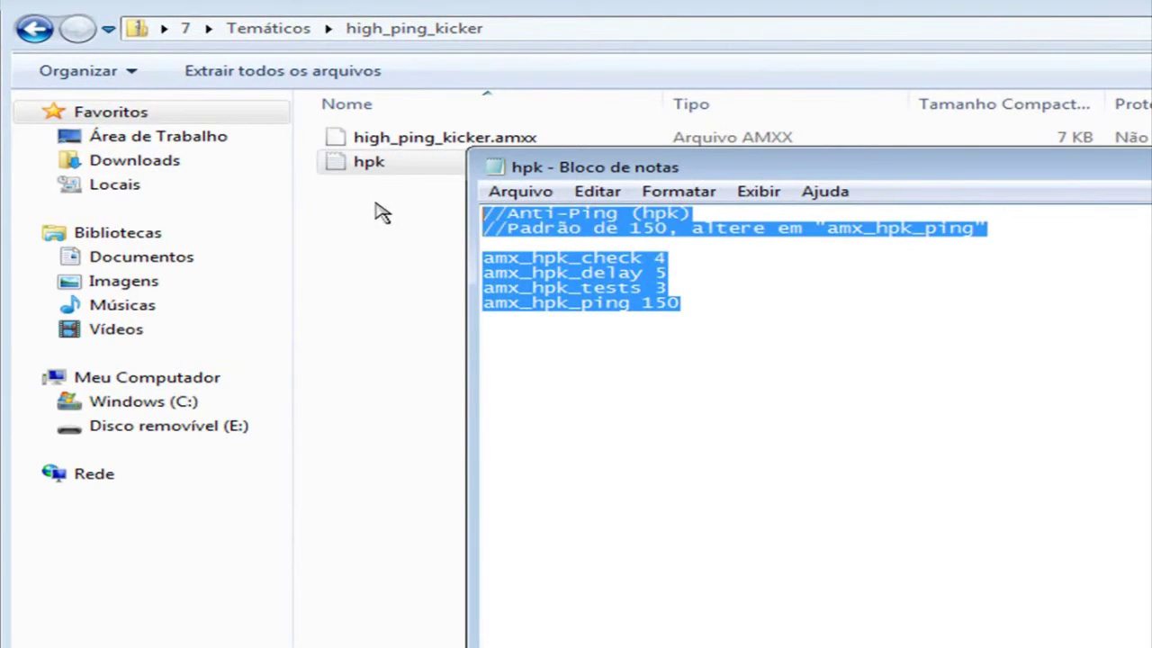
pyautogui.click(599, 241)
pyautogui.moveTo(716, 310); pyautogui.dragTo(421, 221)
pyautogui.click(553, 238)
pyautogui.click(715, 309)
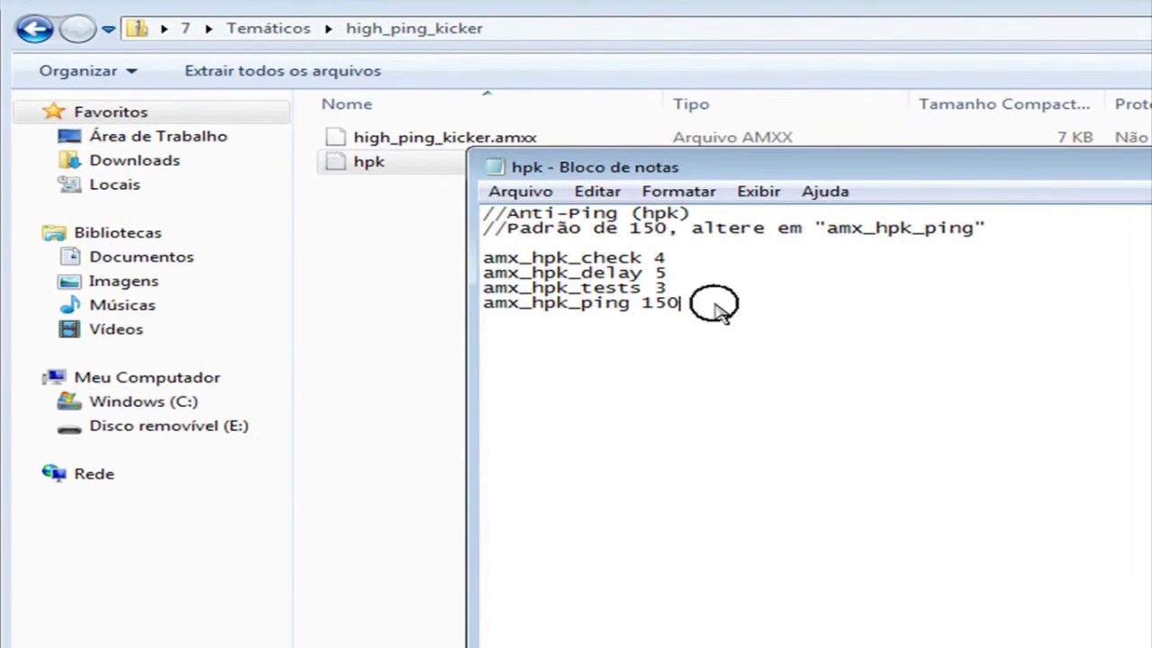
pyautogui.moveTo(716, 308); pyautogui.dragTo(411, 226)
pyautogui.click(543, 260)
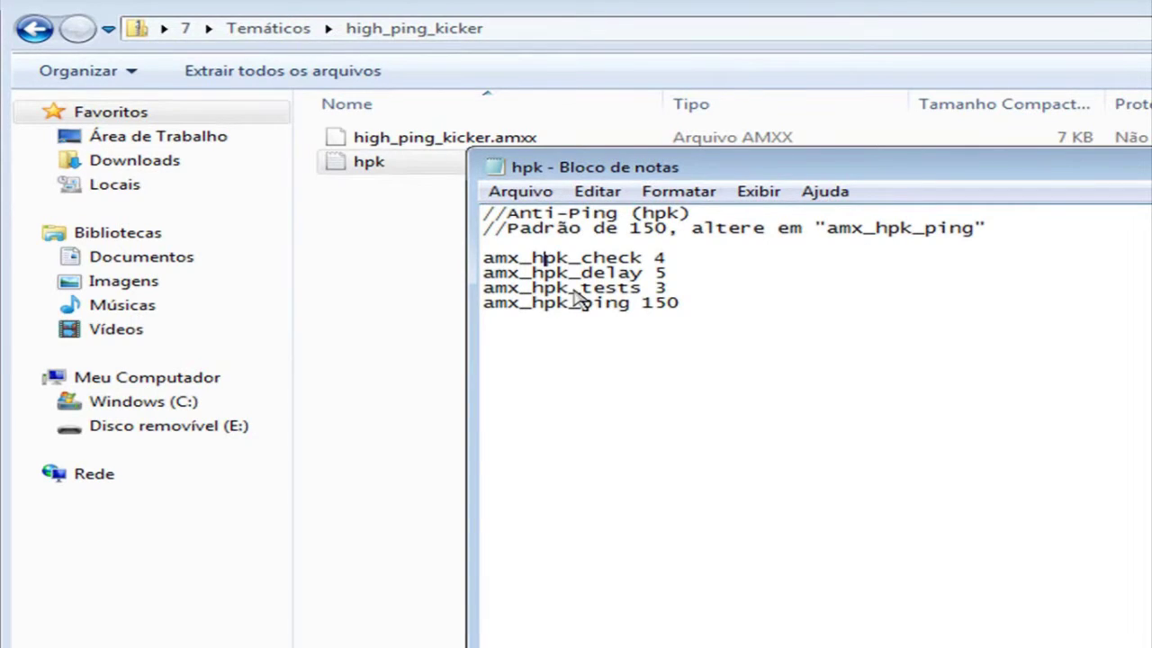
# - Point out the amx_hpk_ping 150 line in the hpk text, close the file and return to Temáticos
pyautogui.moveTo(697, 306); pyautogui.dragTo(527, 223)
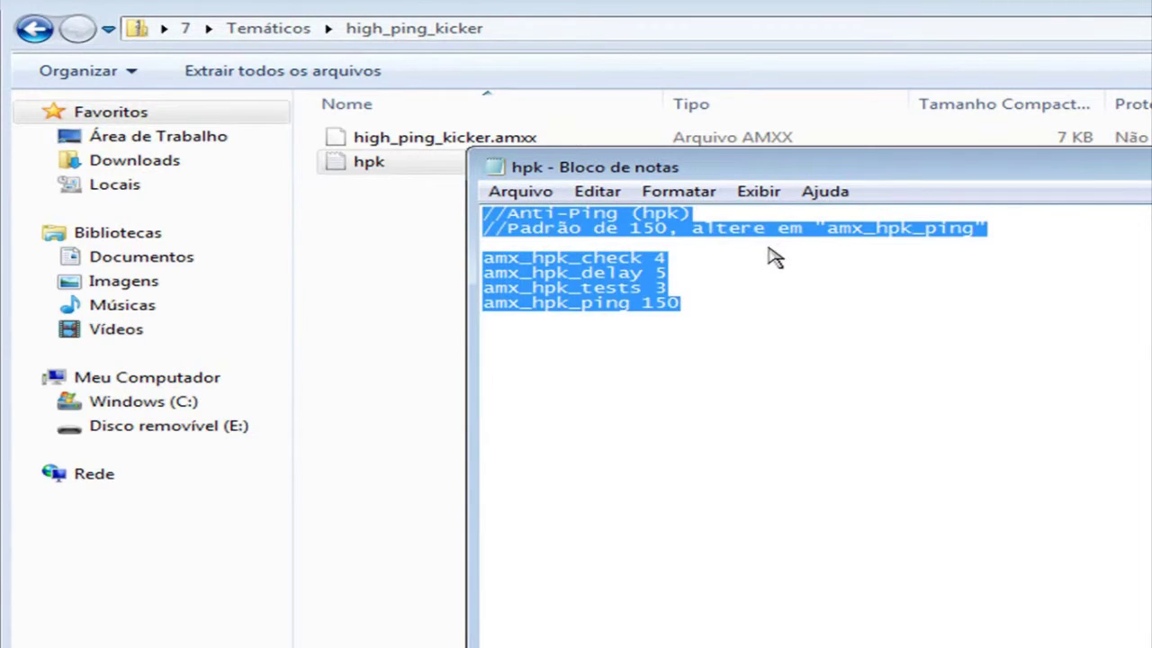
pyautogui.click(730, 245)
pyautogui.click(692, 306)
pyautogui.moveTo(694, 306); pyautogui.dragTo(486, 306)
pyautogui.click(586, 270)
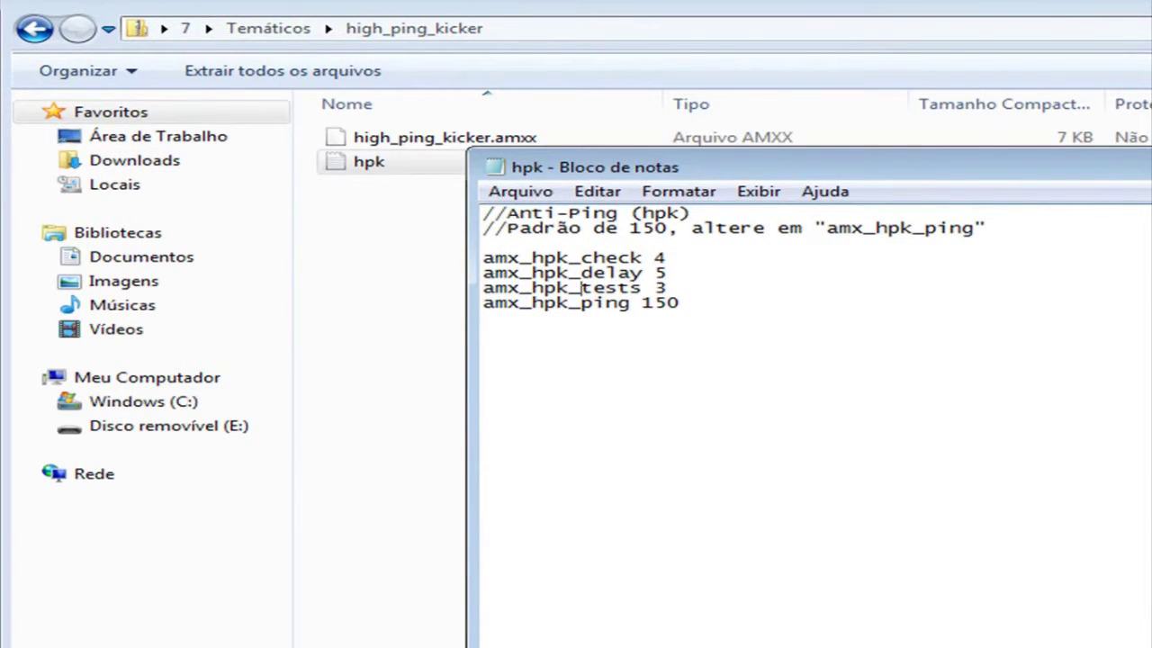
pyautogui.hotkey('alt', 'F4')
pyautogui.press('BackSpace')
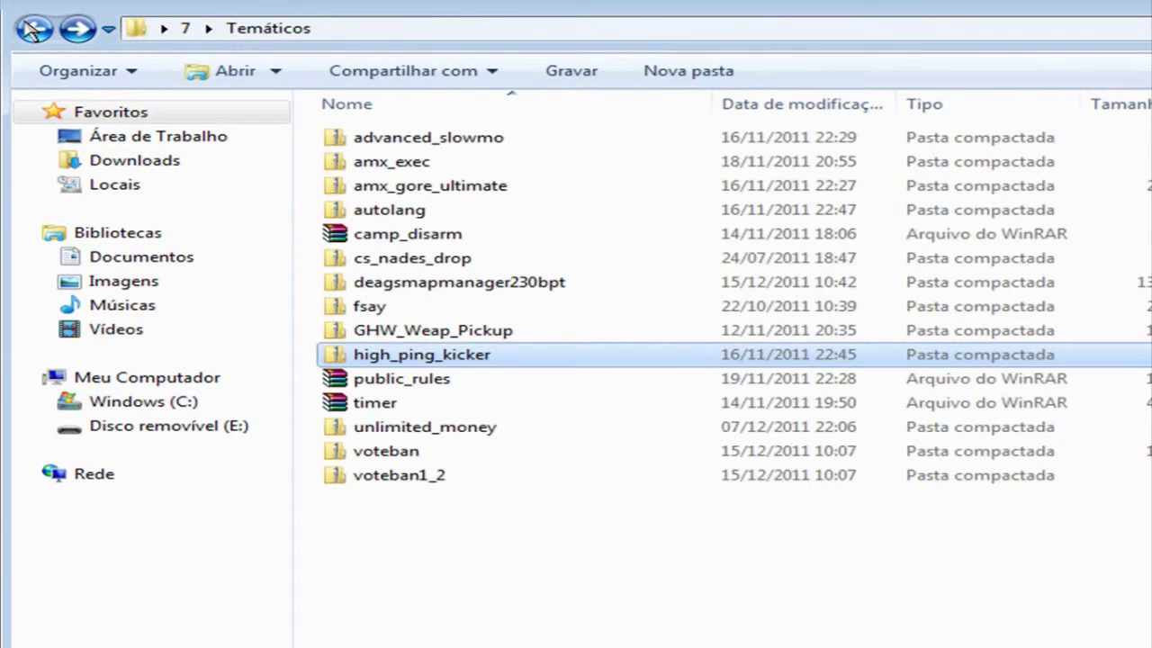
# - Open the public_rules archive in WinRAR, dismiss the licence reminder and open leia-me pt.txt
pyautogui.doubleClick(446, 382)
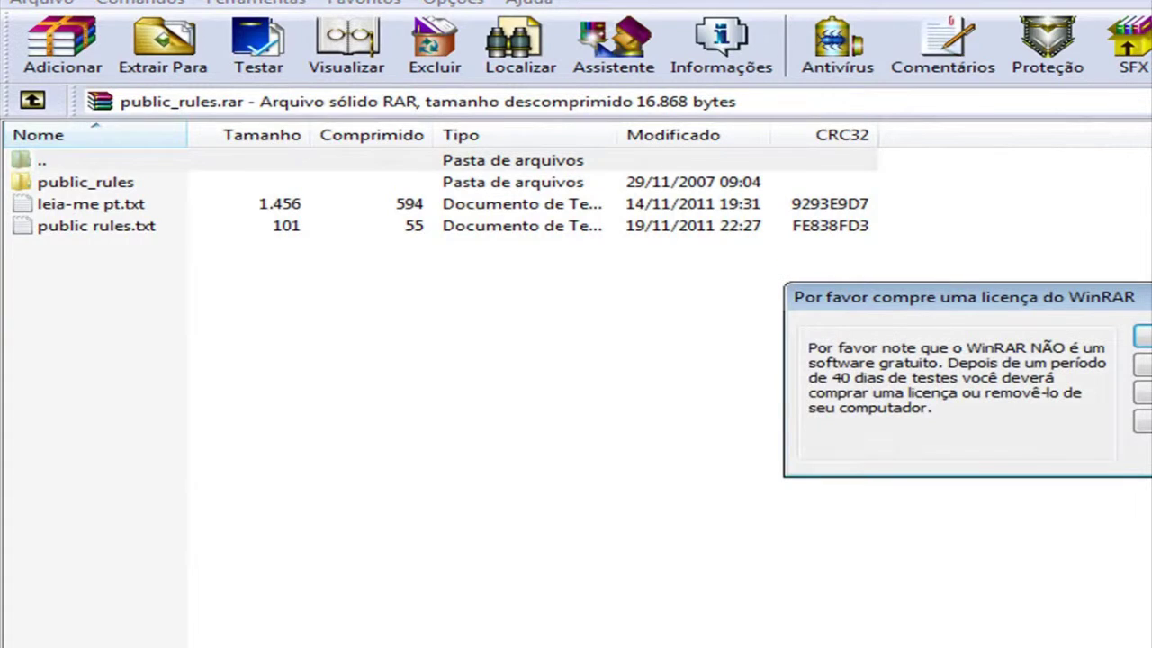
pyautogui.press('Escape')
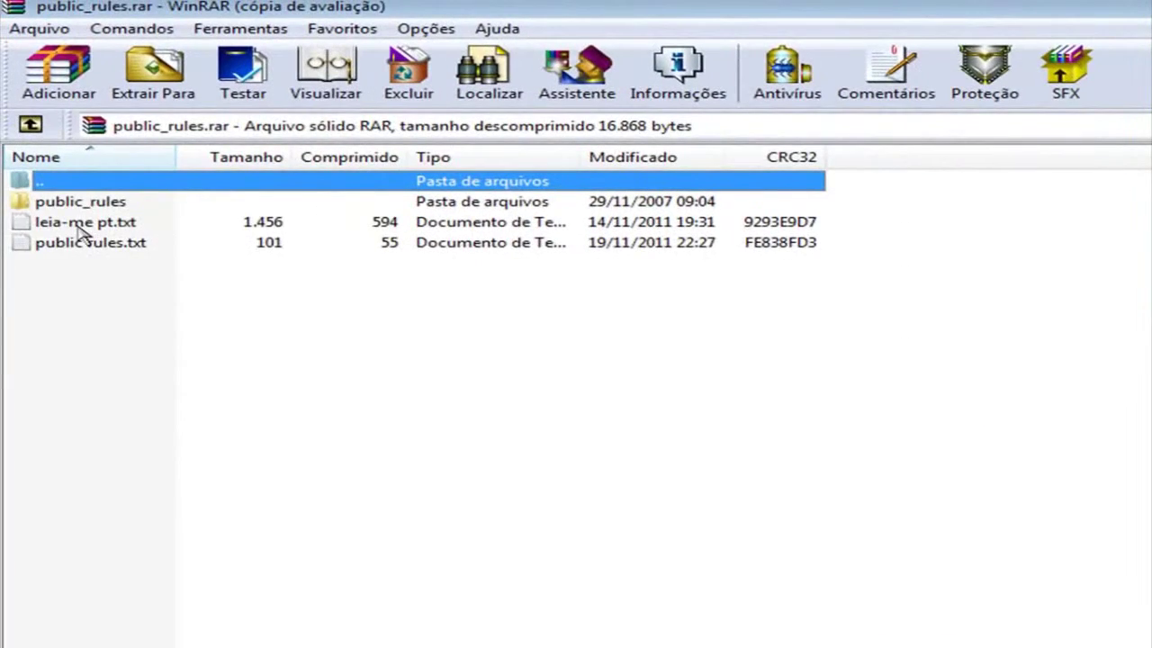
pyautogui.click(79, 227)
pyautogui.doubleClick(79, 227)
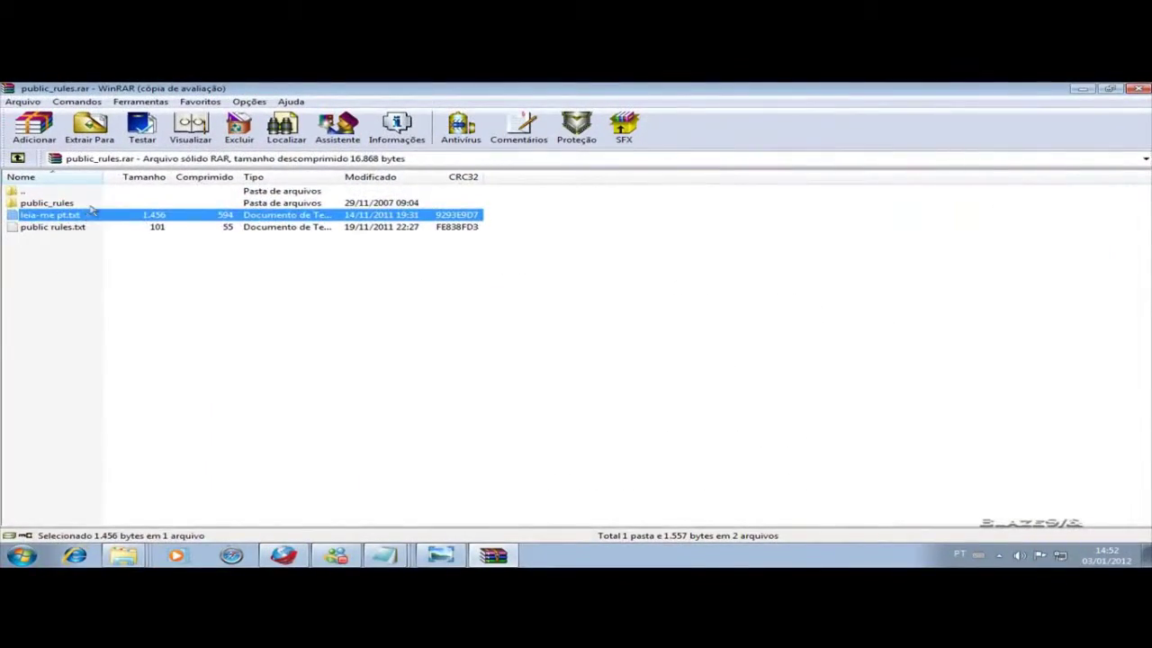
# - Look through the archive's public_rules folder, pointing out public_rules.amxx and public_rules.sma, and return to the archive root
pyautogui.doubleClick(91, 205)
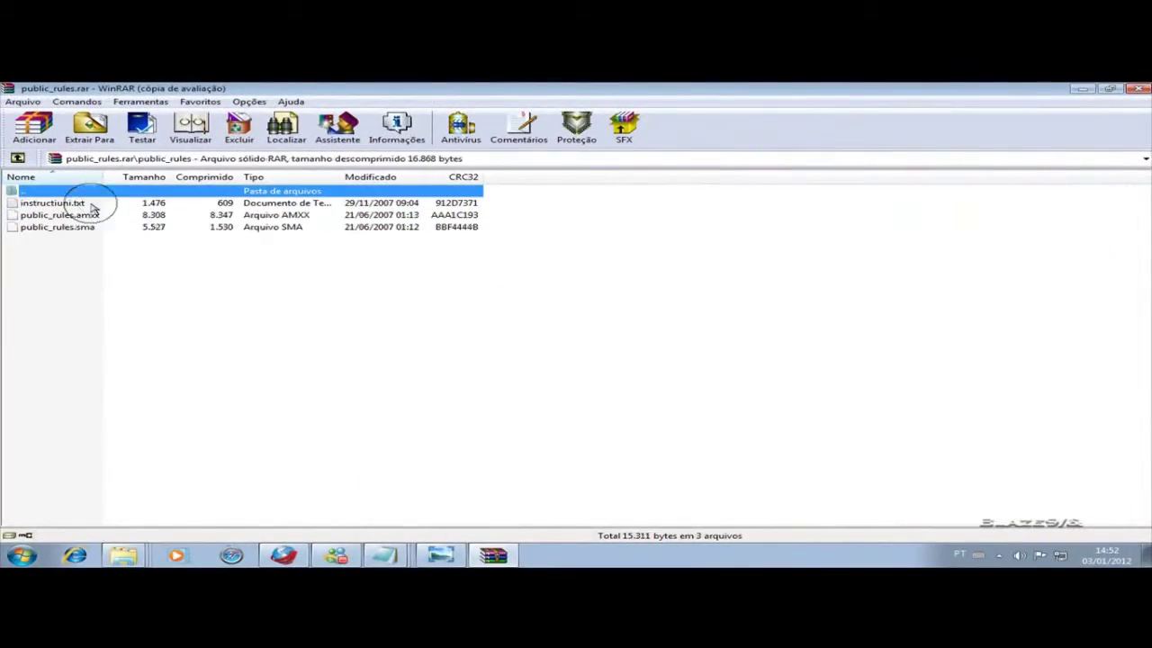
pyautogui.click(91, 216)
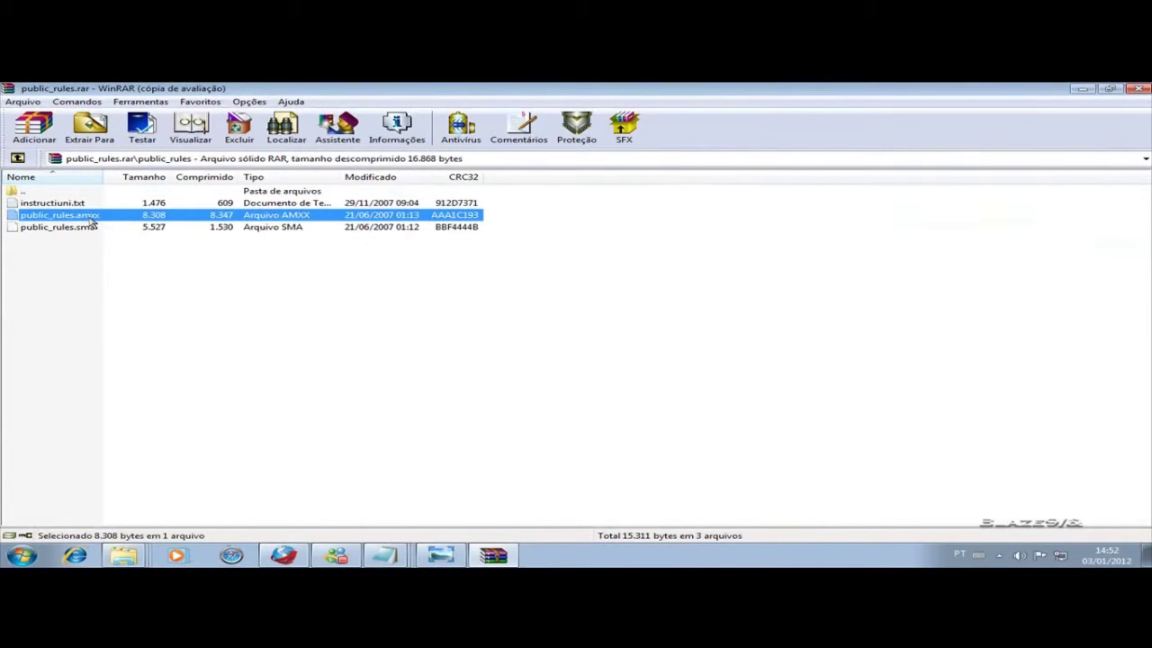
pyautogui.click(88, 227)
pyautogui.doubleClick(97, 194)
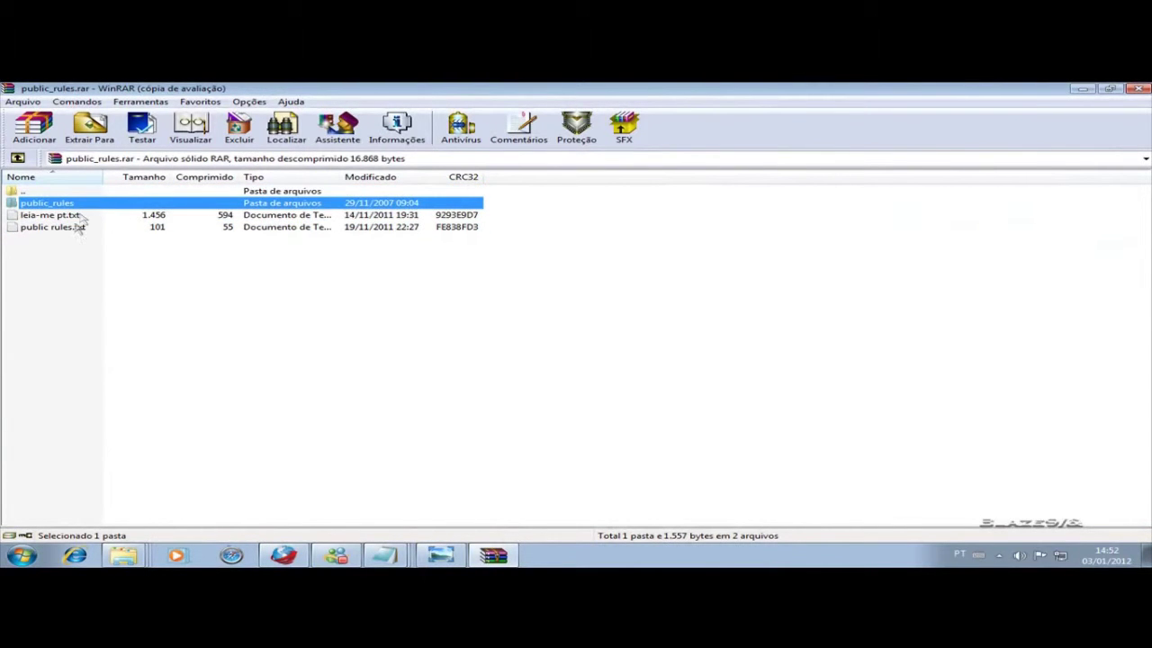
pyautogui.doubleClick(49, 202)
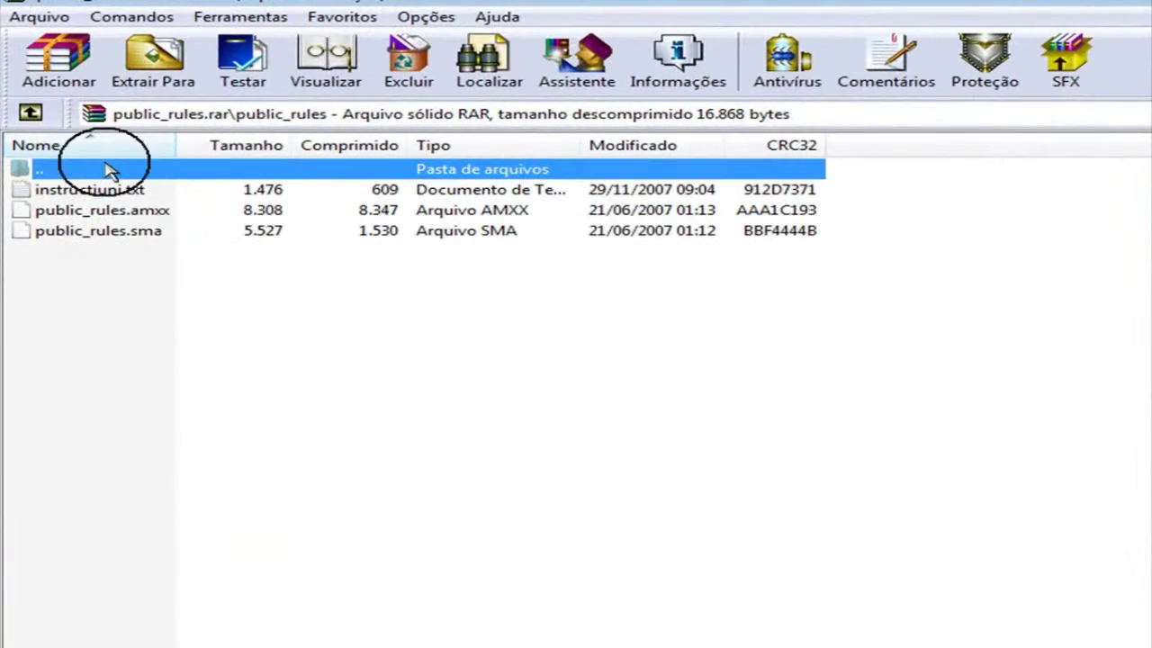
pyautogui.doubleClick(107, 170)
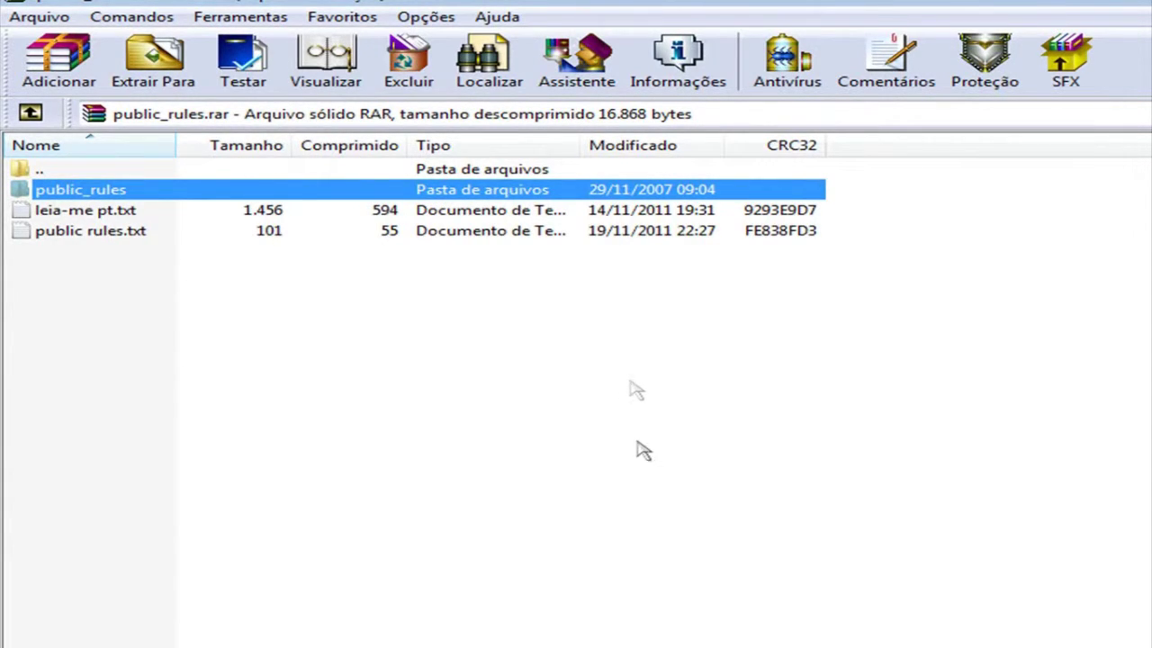
# - Switch to the untitled Notepad notes, add rules.txt on a separate line below amx_say and highlight it
pyautogui.hotkey('alt', 'Tab')
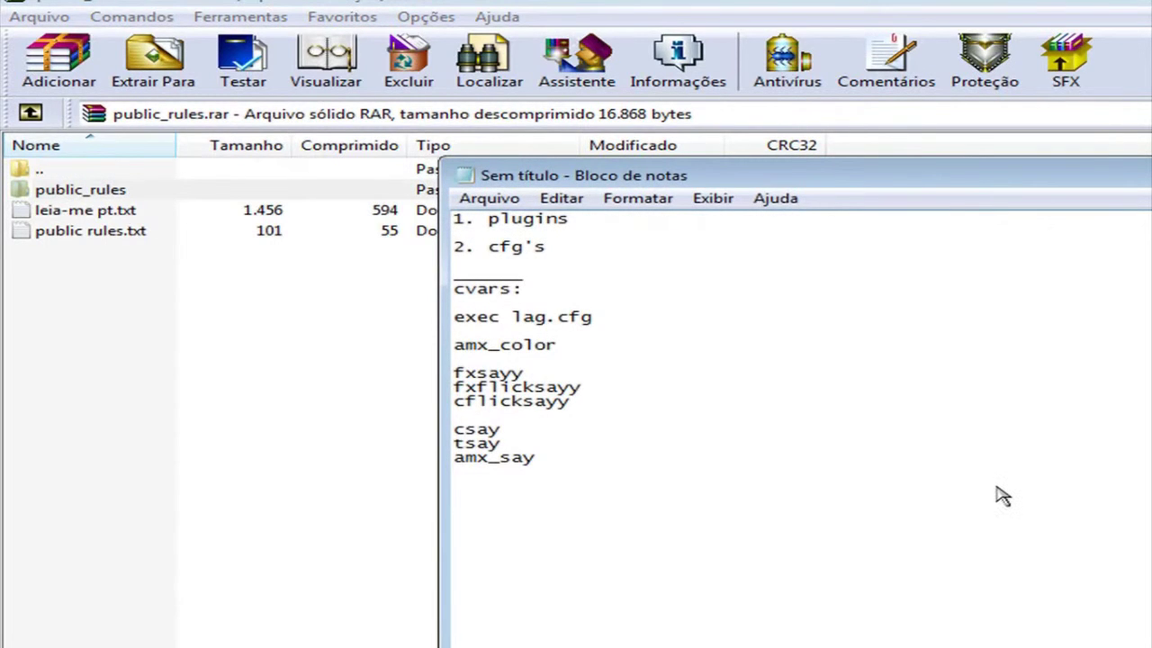
pyautogui.write('rules.txt')
pyautogui.moveTo(576, 493); pyautogui.dragTo(450, 496)
pyautogui.click(483, 494)
pyautogui.moveTo(573, 495); pyautogui.dragTo(462, 502)
pyautogui.click(469, 500)
pyautogui.moveTo(560, 491); pyautogui.dragTo(438, 496)
pyautogui.click(485, 490)
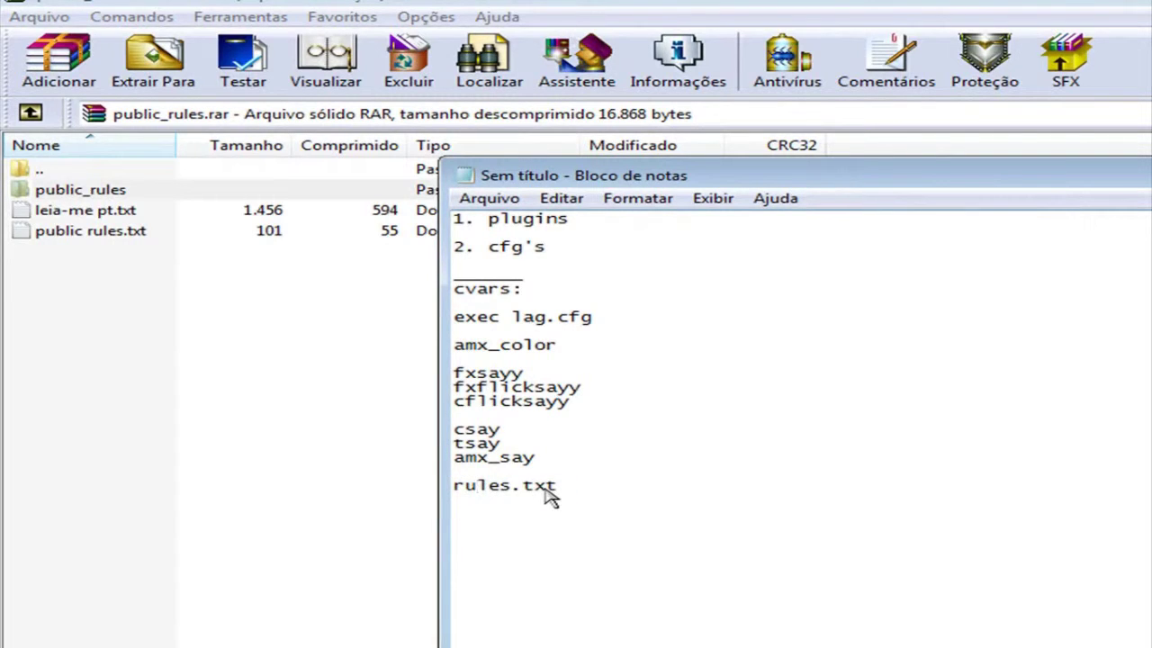
# - Switch to the Counter-Strike file window, go up to the cstrike folder and open the rules text file
pyautogui.click(159, 644)
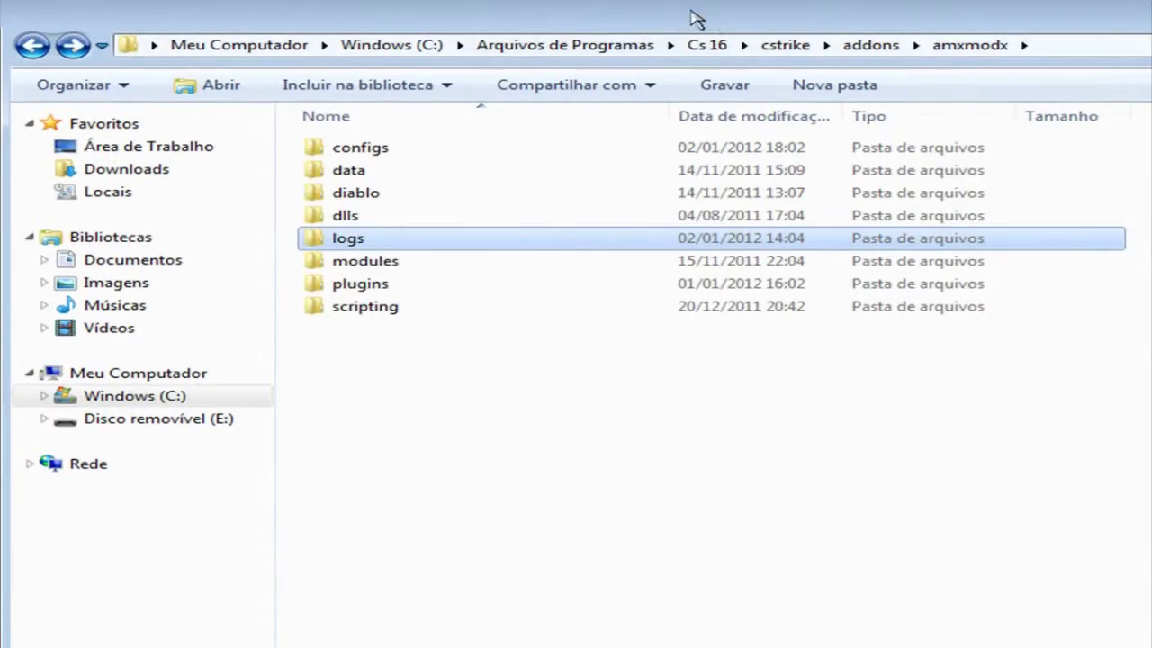
pyautogui.click(767, 47)
pyautogui.scroll(-15, 711, 387)
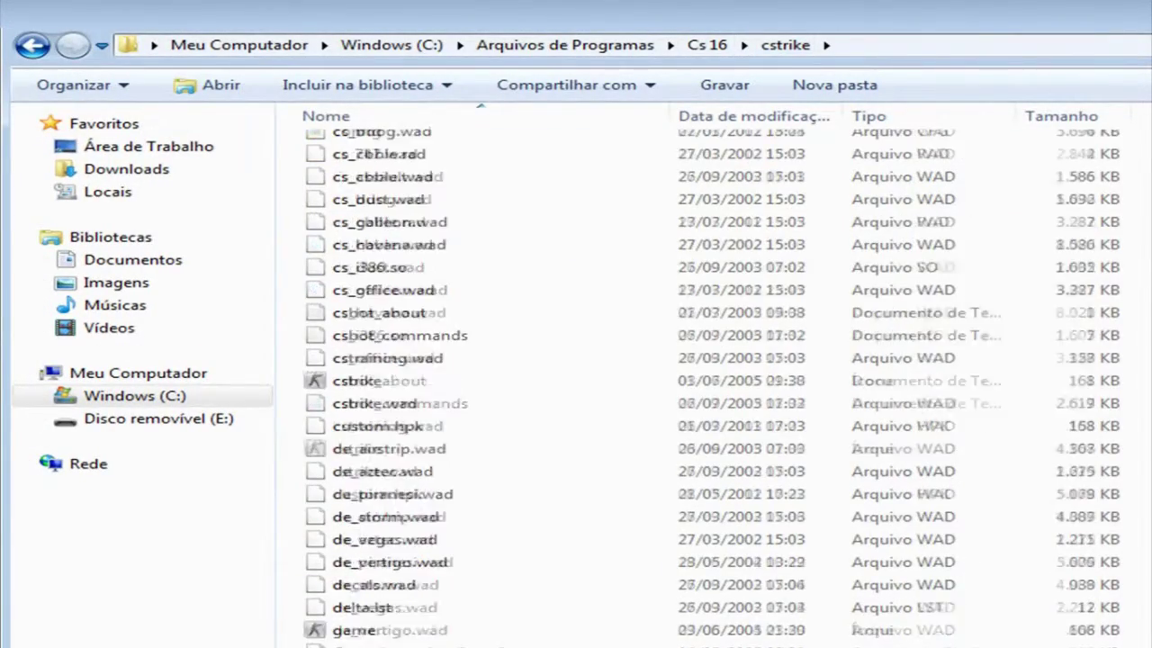
pyautogui.scroll(-3, 576, 450)
pyautogui.click(434, 565)
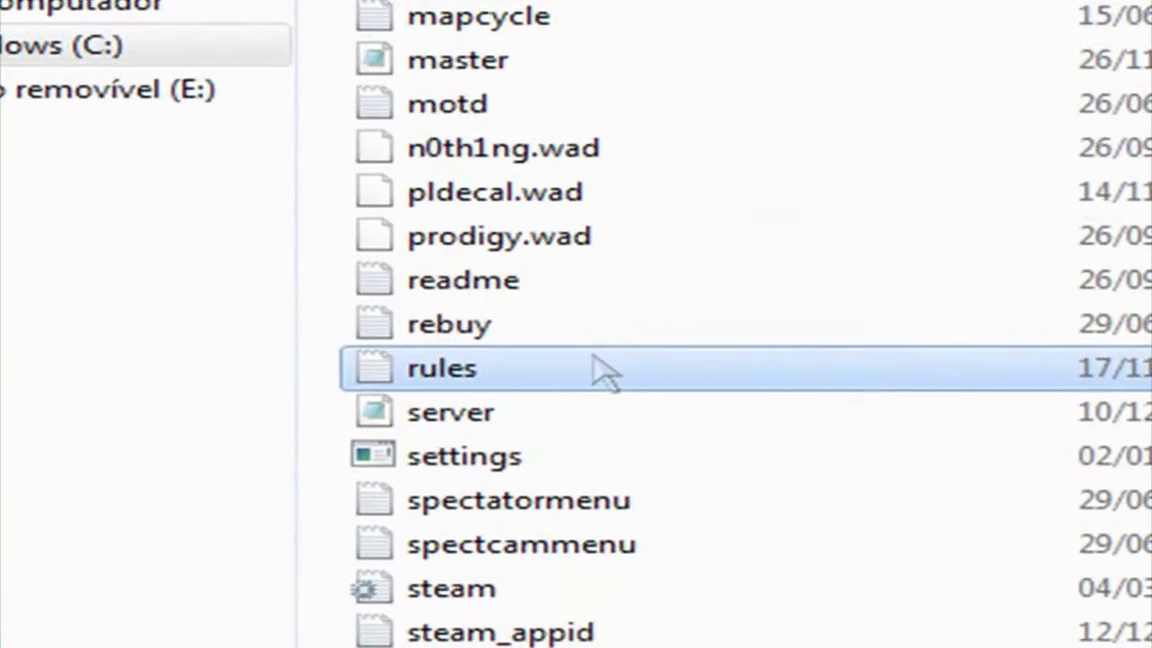
pyautogui.press('Return')
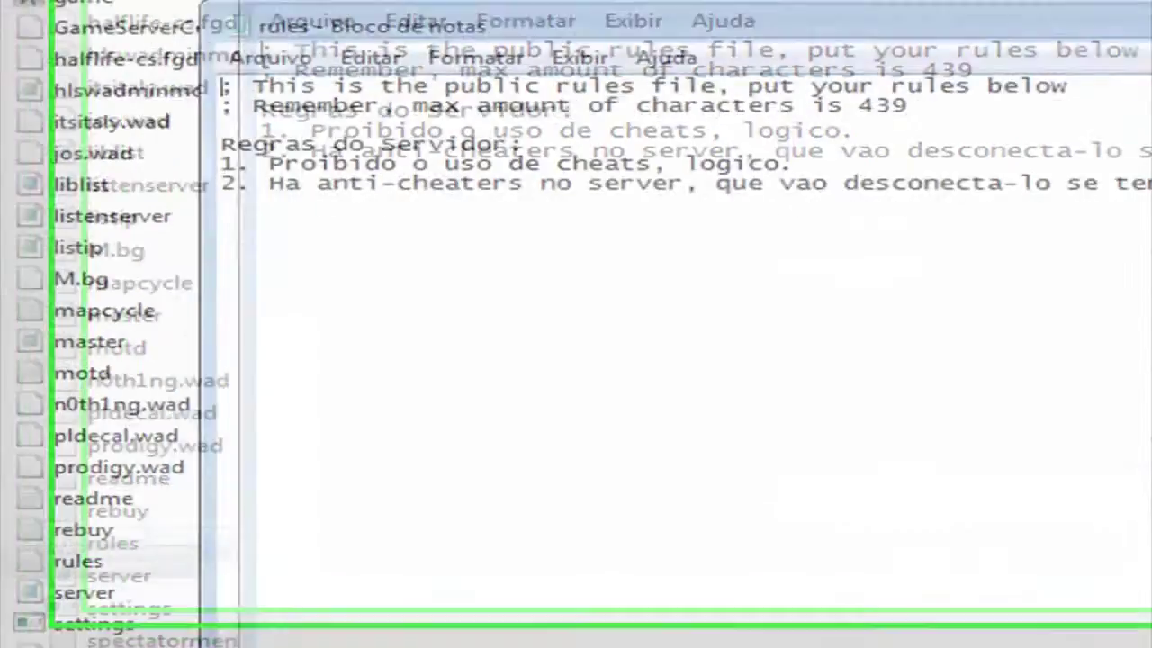
# - Highlight the comment lines and the server rules under Regras do Servidor in the rules file
pyautogui.moveTo(697, 101); pyautogui.dragTo(582, 62)
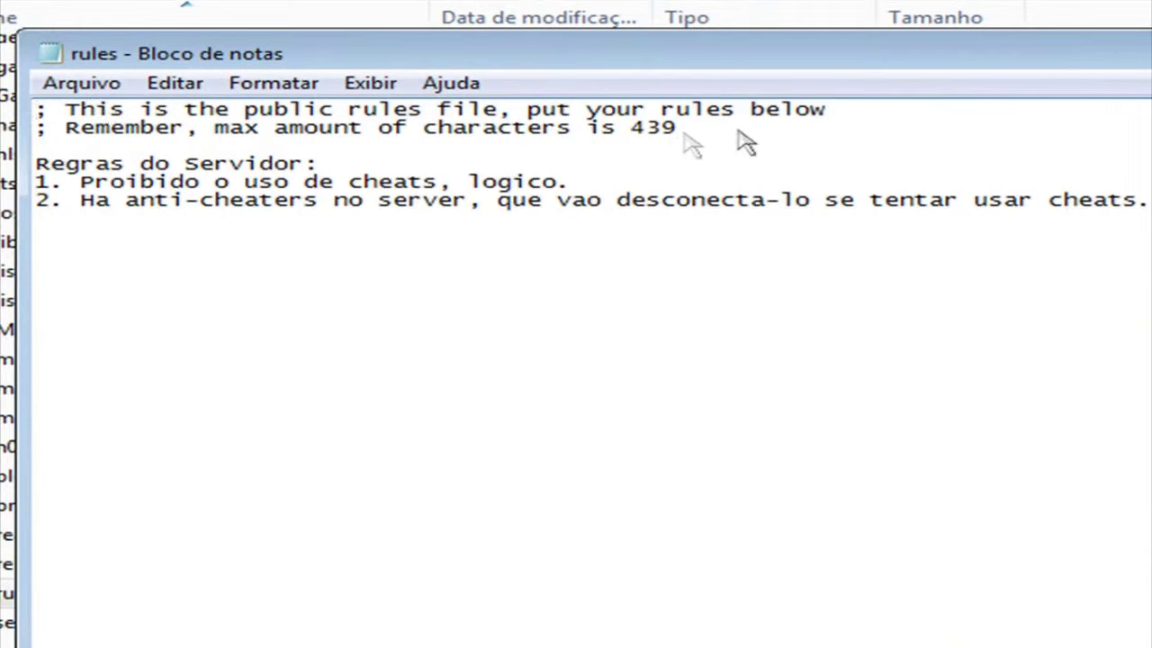
pyautogui.moveTo(738, 131); pyautogui.dragTo(7, 113)
pyautogui.click(317, 133)
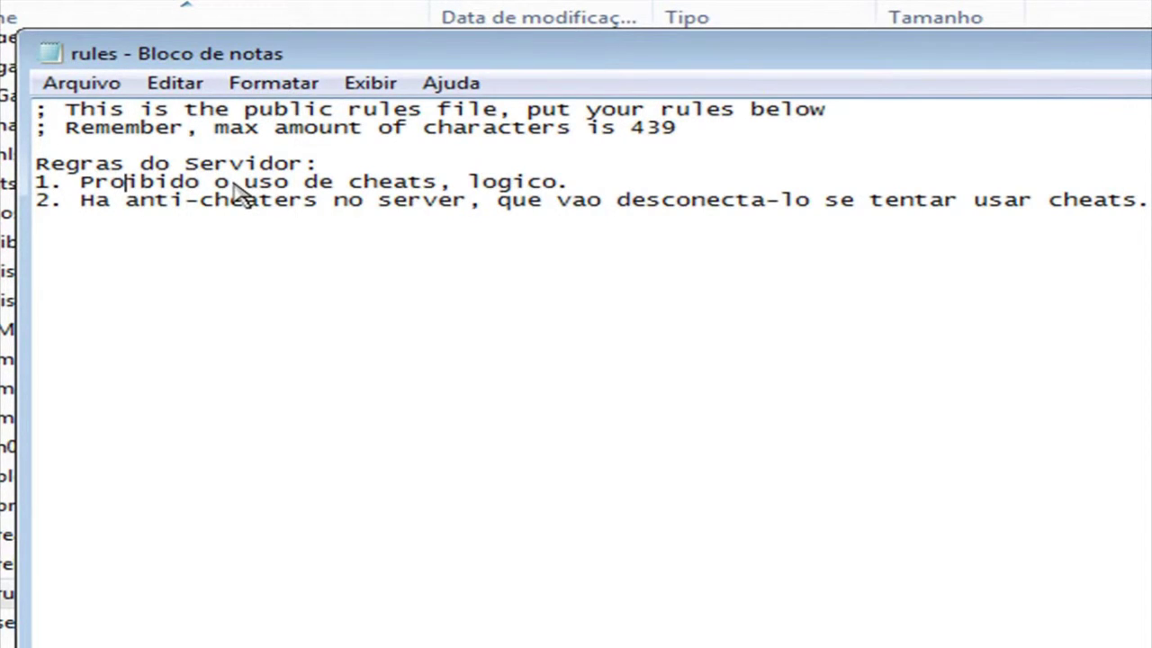
pyautogui.moveTo(1149, 200); pyautogui.dragTo(36, 164)
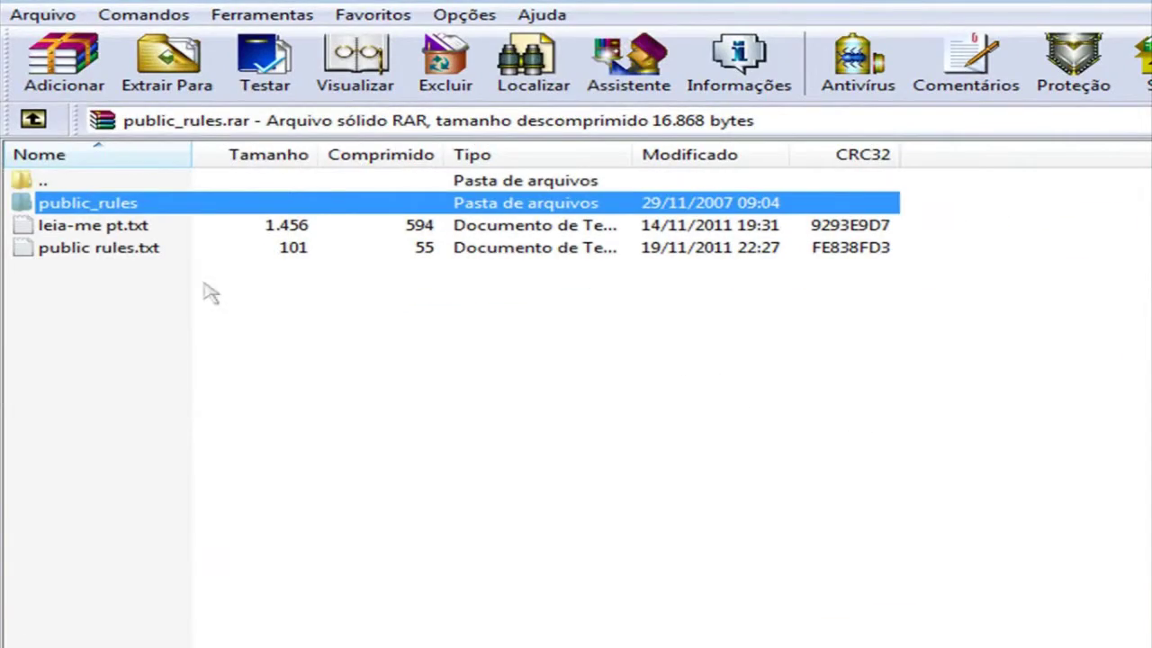
# - Open leia-me pt.txt from the public_rules archive and highlight its Cvar descriptions and register_cvar lines
pyautogui.doubleClick(90, 227)
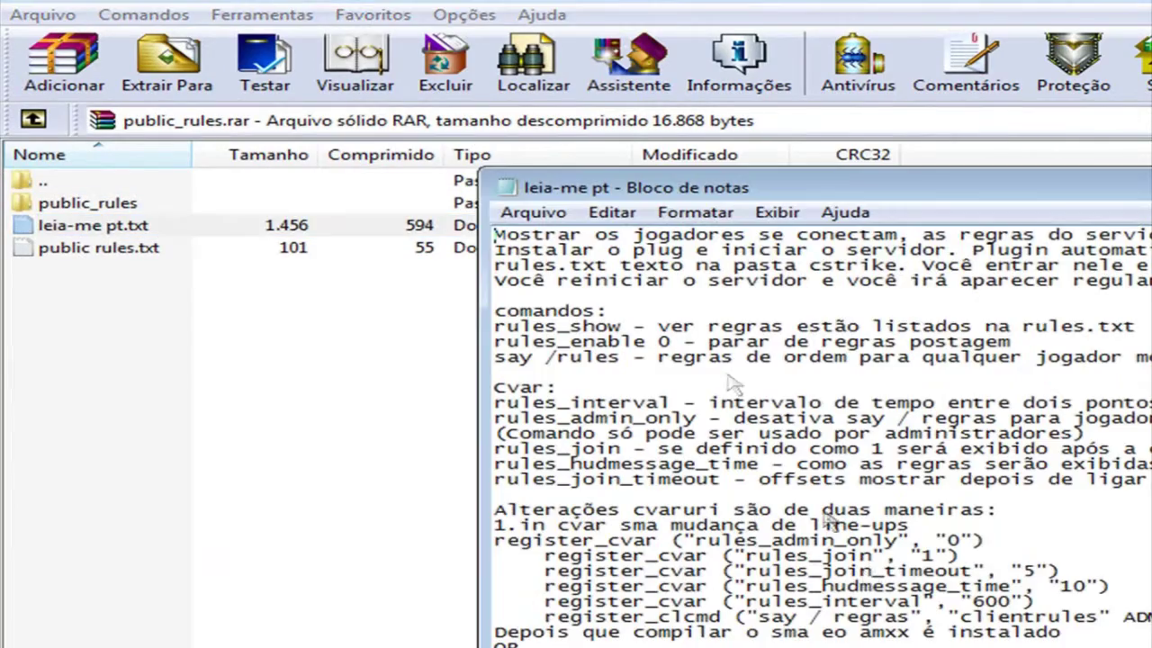
pyautogui.moveTo(1100, 617); pyautogui.dragTo(1039, 601)
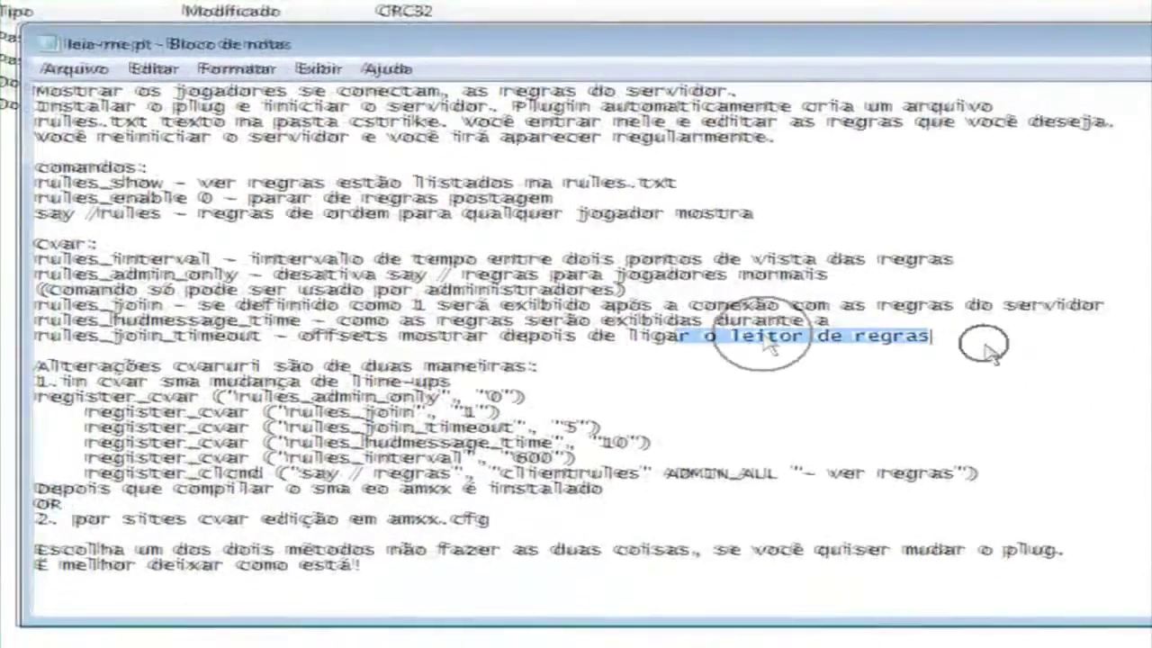
pyautogui.moveTo(927, 335); pyautogui.dragTo(115, 263)
pyautogui.click(197, 258)
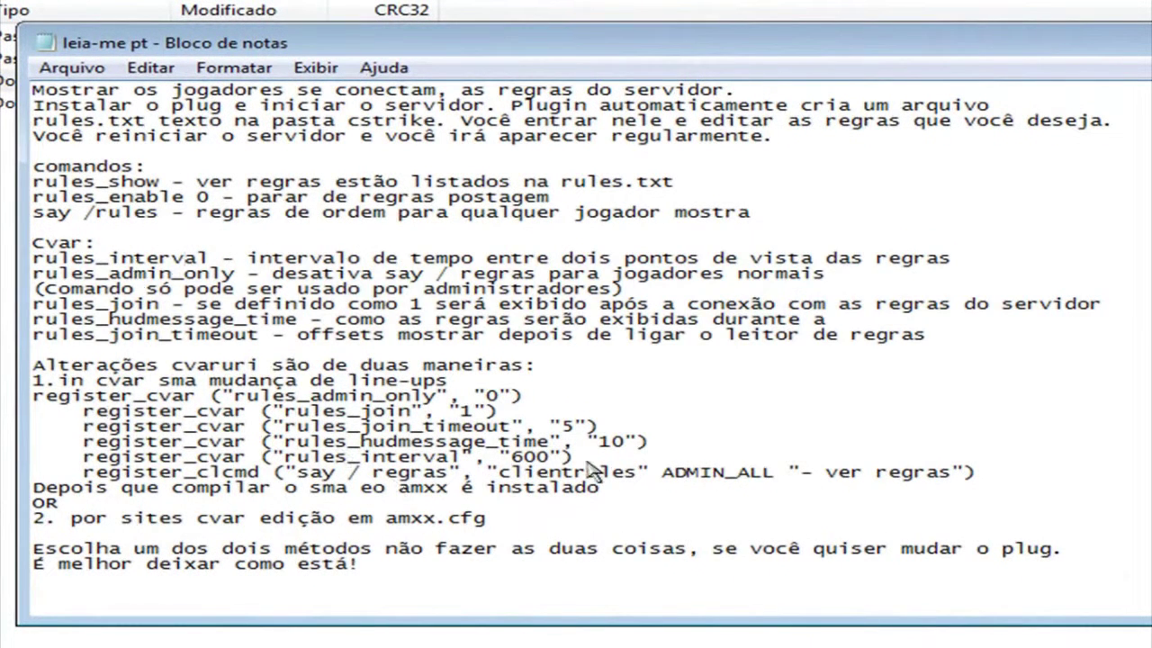
pyautogui.moveTo(1005, 477); pyautogui.dragTo(49, 409)
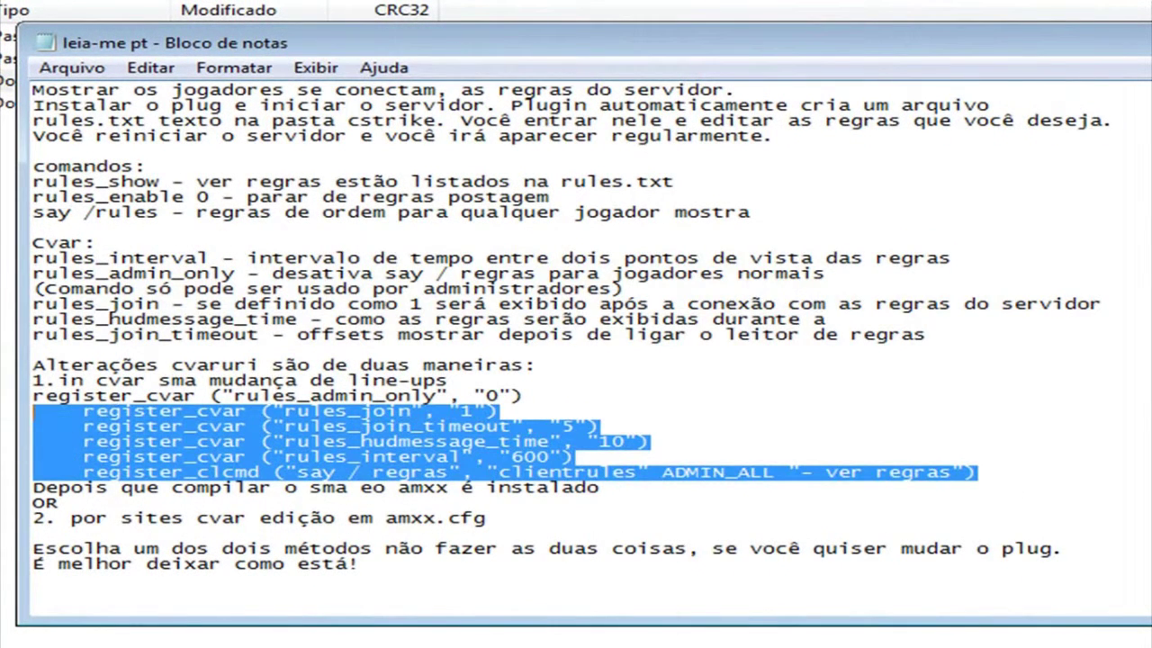
pyautogui.click(165, 409)
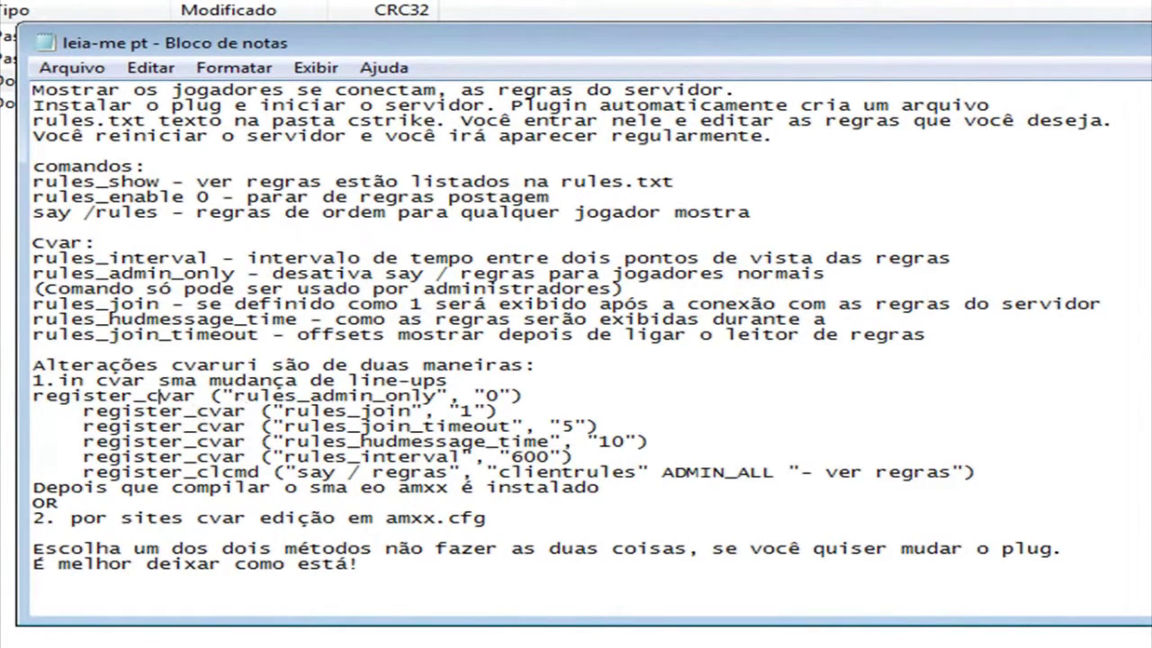
# - Highlight the Cvar list again in leia-me pt and point out the rules_join_timeout entry
pyautogui.moveTo(972, 340); pyautogui.dragTo(4, 275)
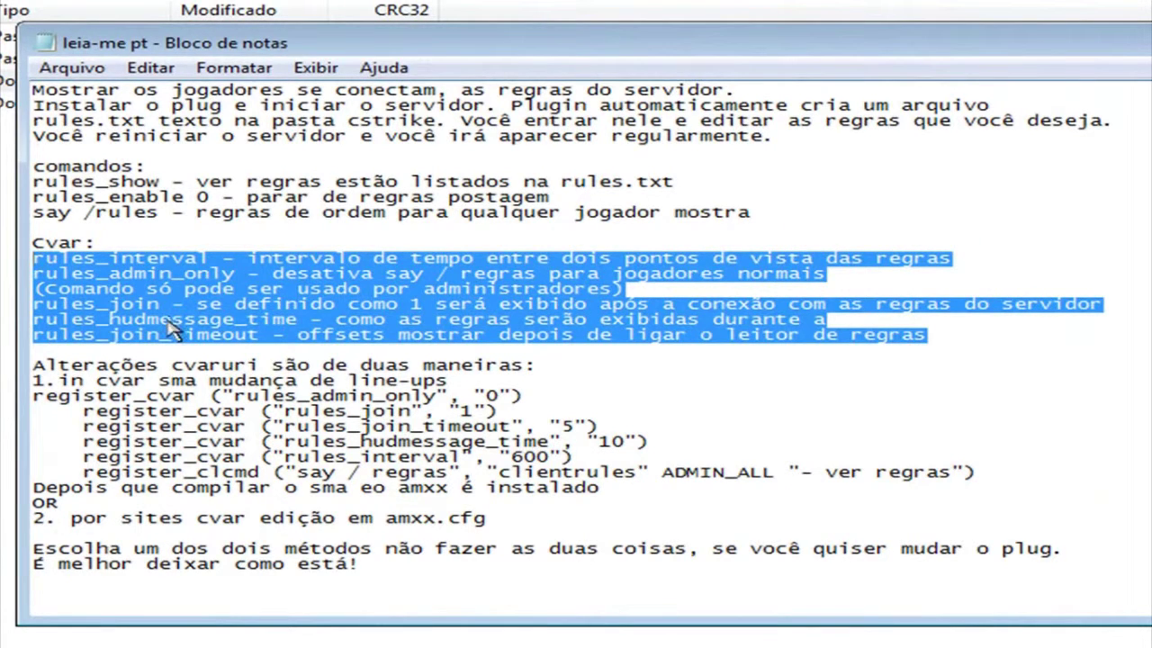
pyautogui.moveTo(70, 335); pyautogui.dragTo(216, 342)
pyautogui.click(260, 337)
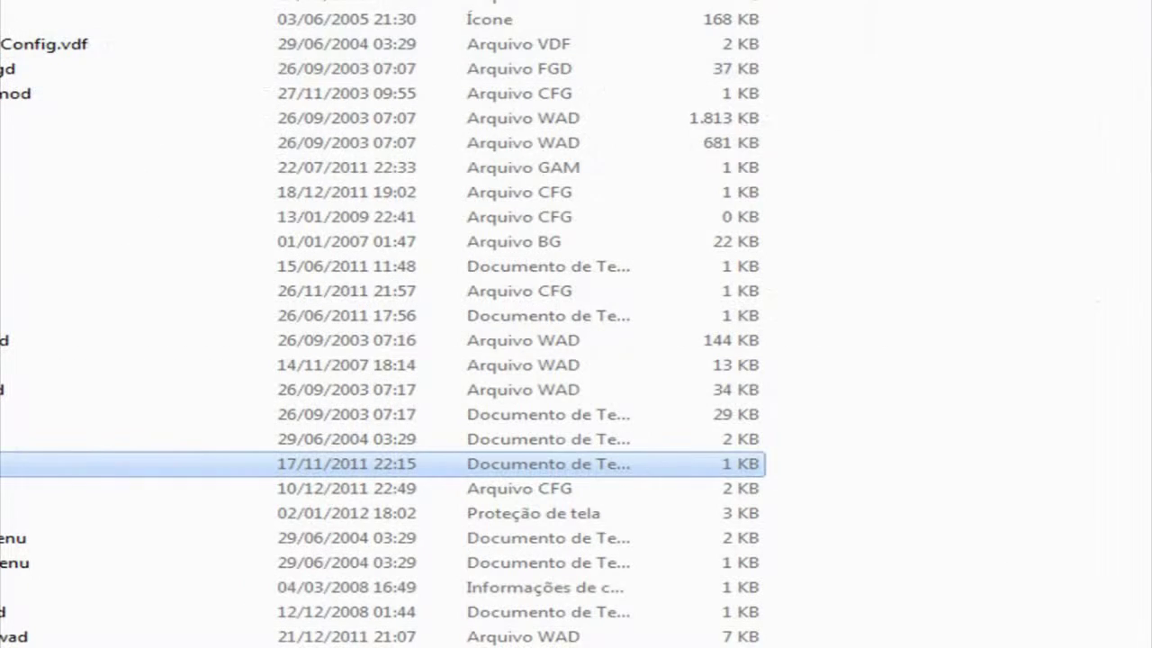
# - Open the amxx configuration file from the amxmodx configs folder and highlight the rules_join_timeout 10 line
pyautogui.press('BackSpace')
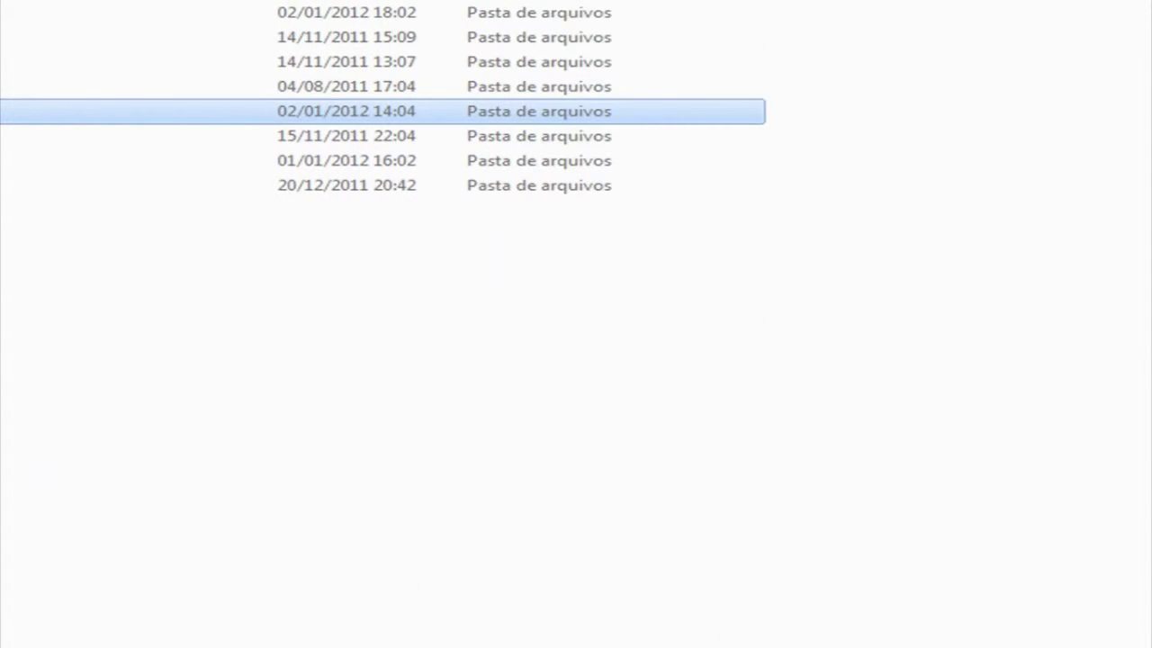
pyautogui.doubleClick(27, 15)
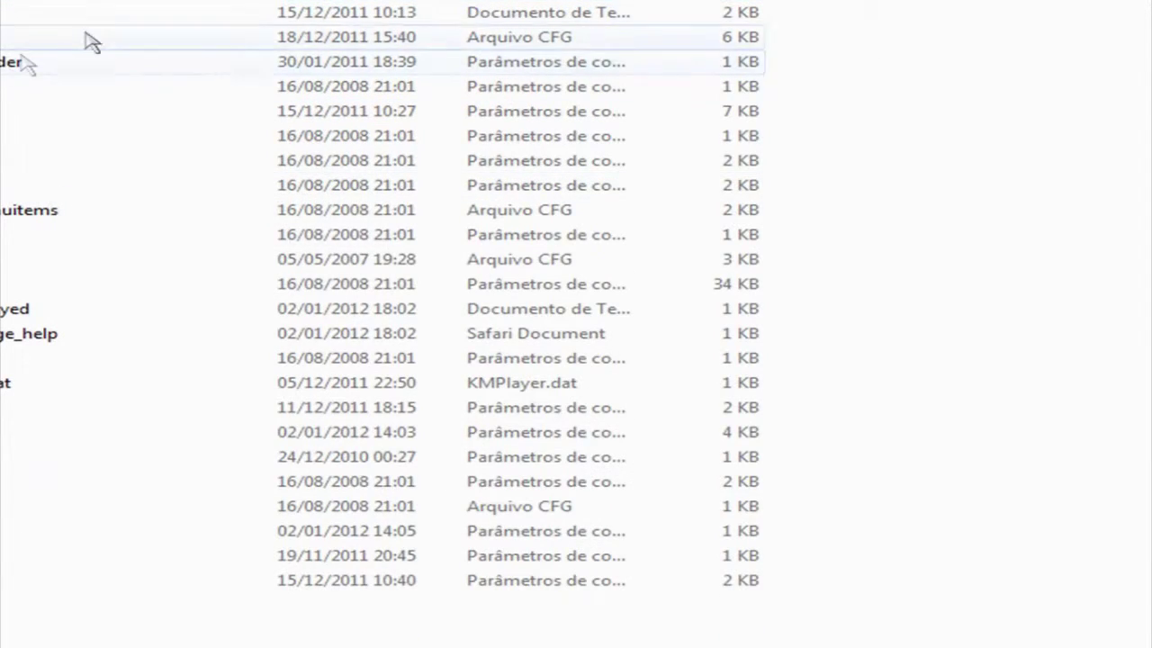
pyautogui.doubleClick(84, 37)
pyautogui.scroll(-5, 706, 381)
pyautogui.scroll(-10, 707, 381)
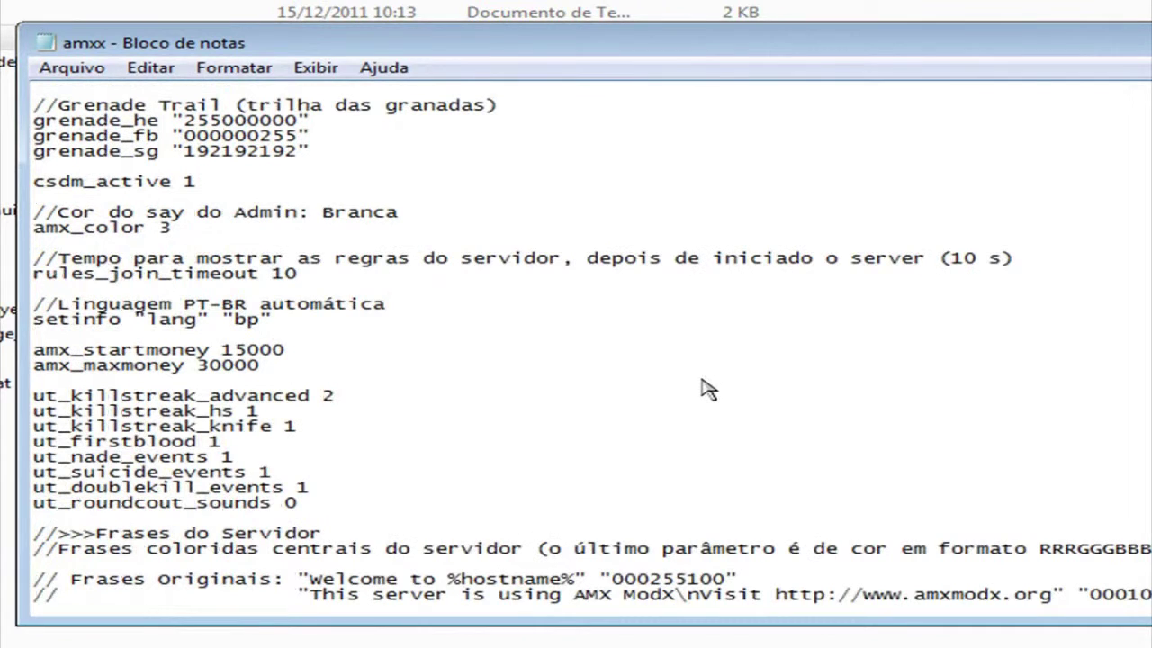
pyautogui.moveTo(297, 273); pyautogui.dragTo(160, 274)
pyautogui.click(174, 270)
pyautogui.moveTo(328, 279); pyautogui.dragTo(32, 275)
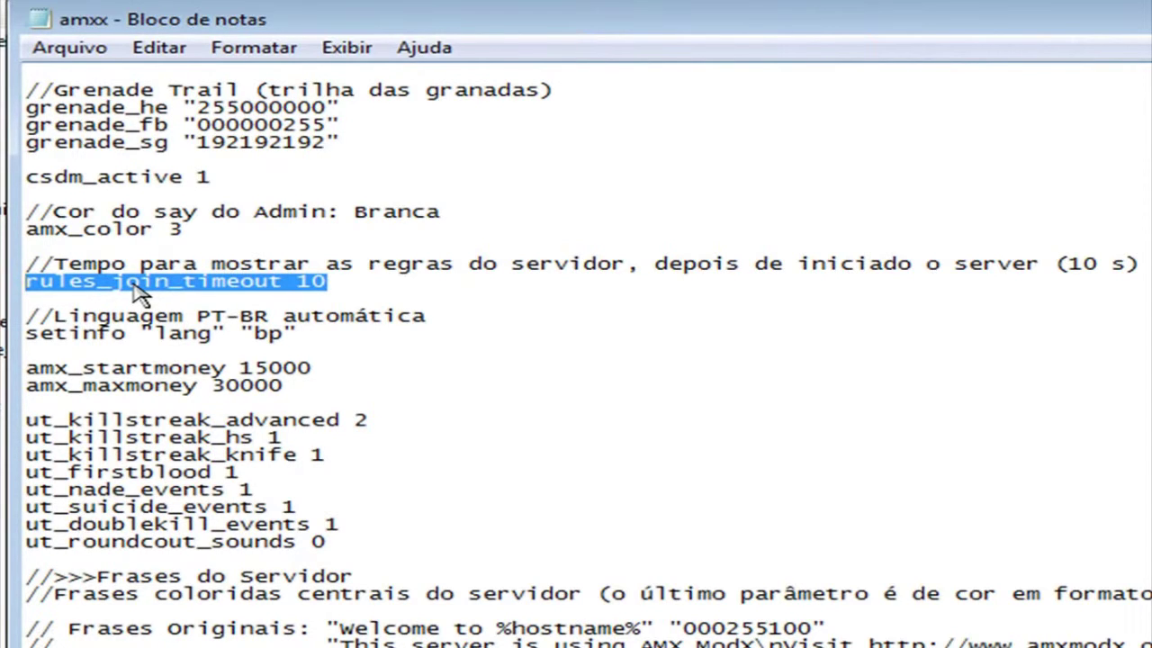
# - Try a rules_join_timeout value of 50 in the amxx configuration file and close the file
pyautogui.click(361, 281)
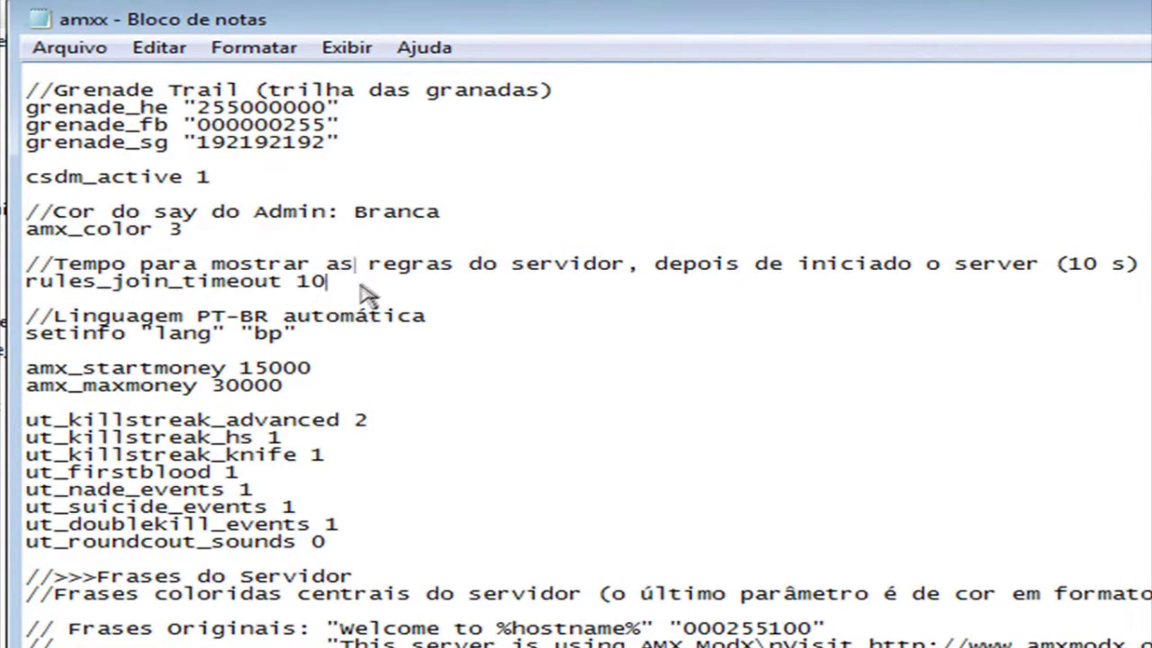
pyautogui.press('BackSpace')
pyautogui.press('BackSpace')
pyautogui.write('5')
pyautogui.write('0')
pyautogui.click(1147, 9)
pyautogui.click(748, 381)
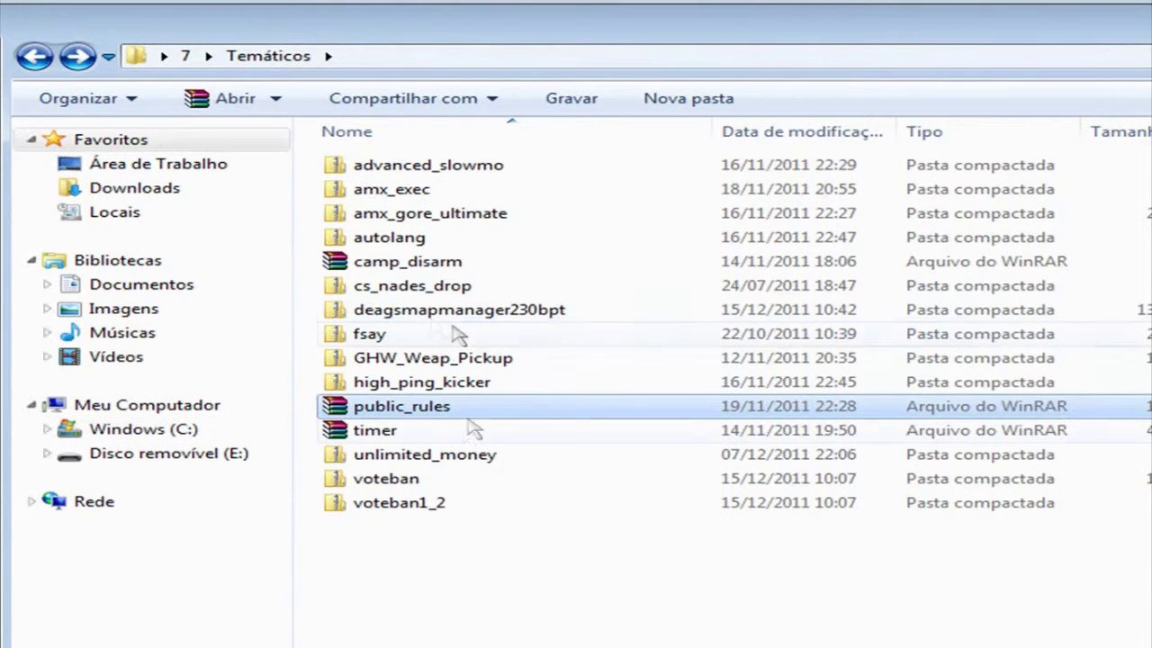
# - Point out the timer, unlimited_money and voteban archives in the Temáticos folder and look inside unlimited_money
pyautogui.click(466, 431)
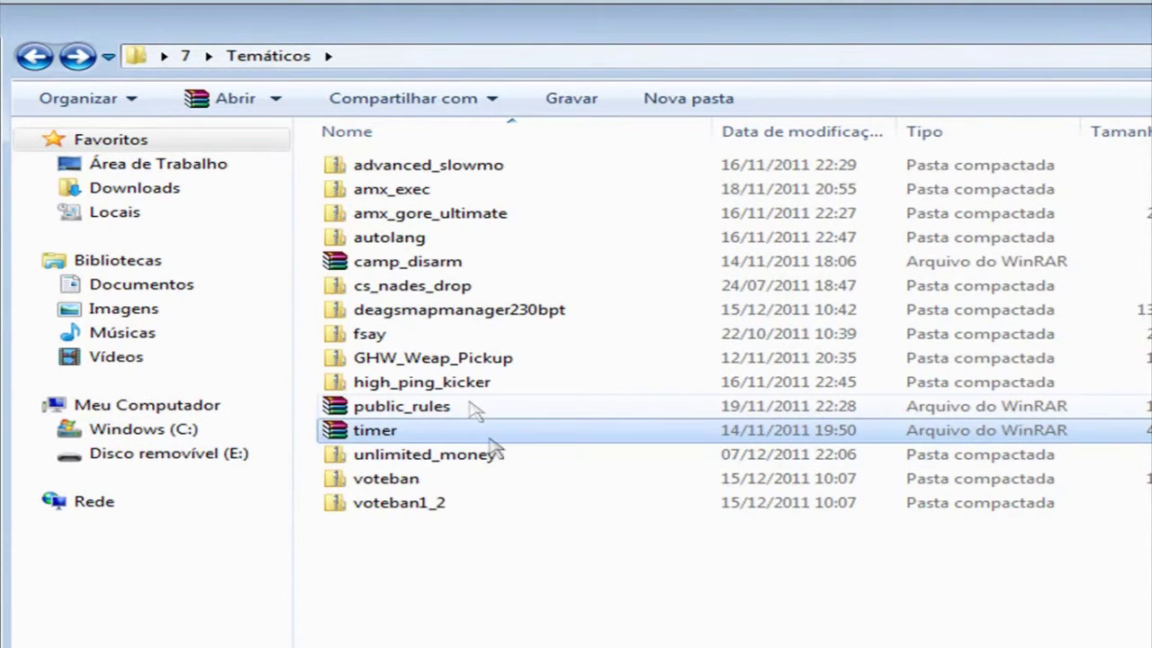
pyautogui.click(491, 457)
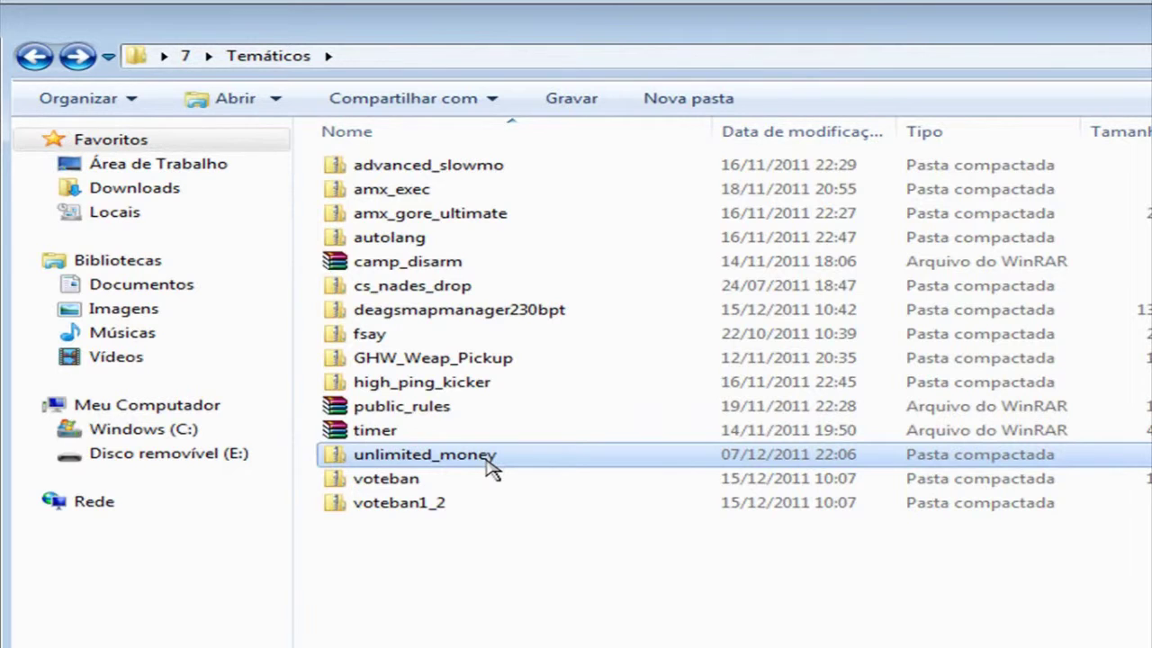
pyautogui.click(504, 480)
pyautogui.click(512, 457)
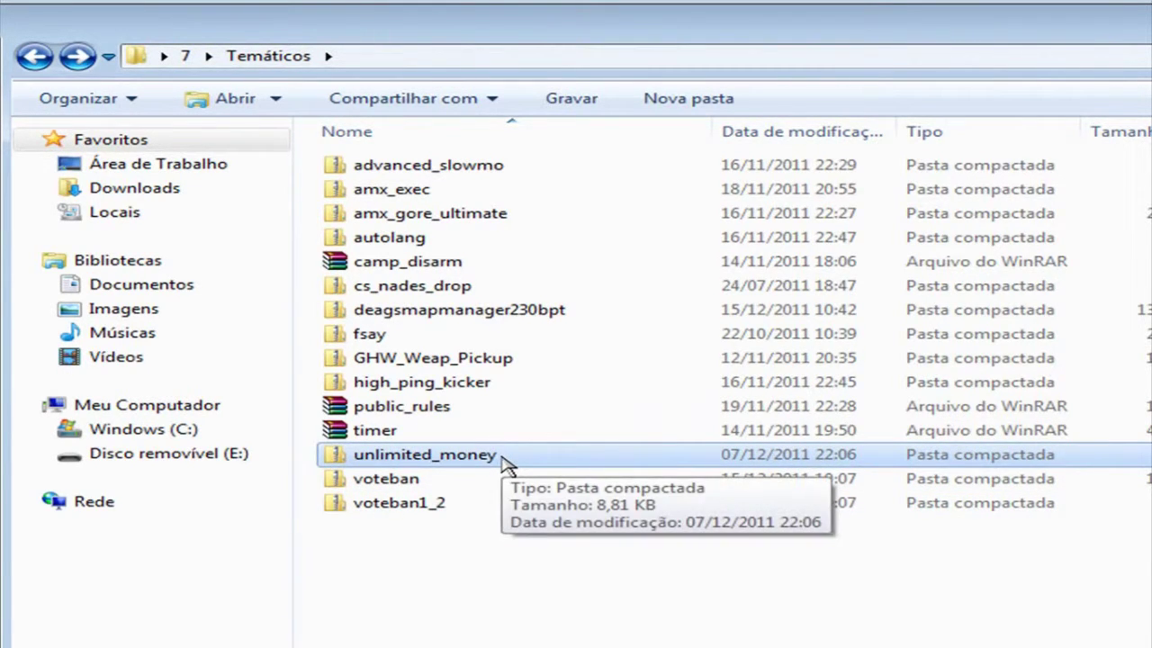
pyautogui.click(504, 479)
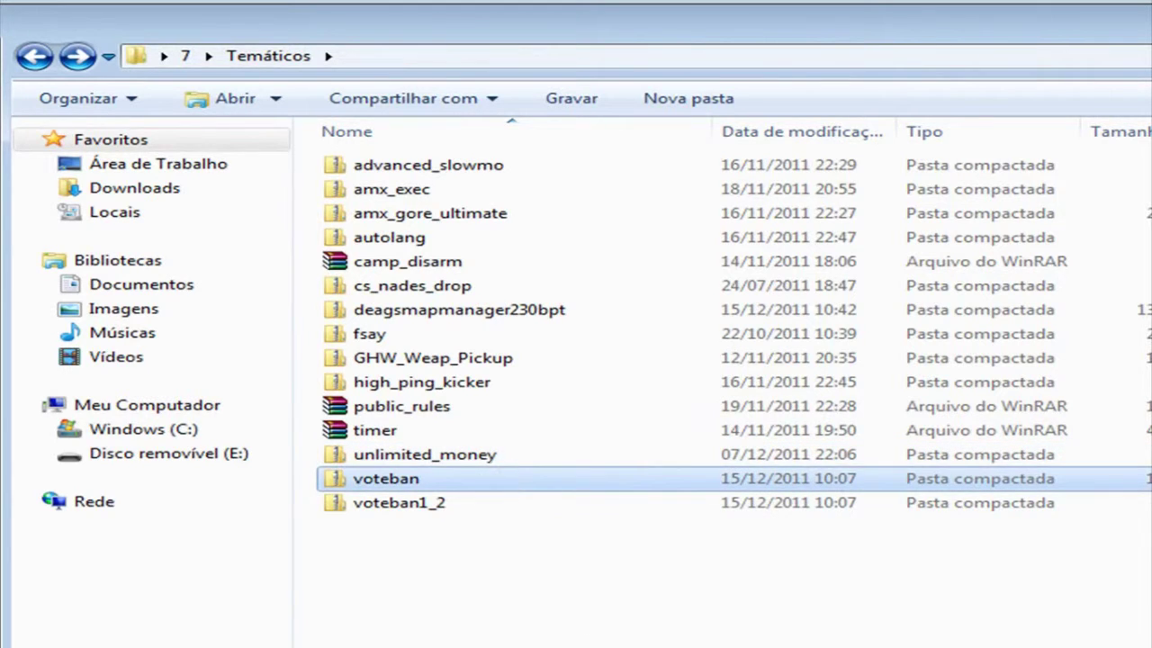
pyautogui.doubleClick(463, 456)
pyautogui.click(34, 56)
# - Switch to the untitled notes and add the line amx_startmoney 30000 below rules.txt
pyautogui.hotkey('alt', 'Tab')
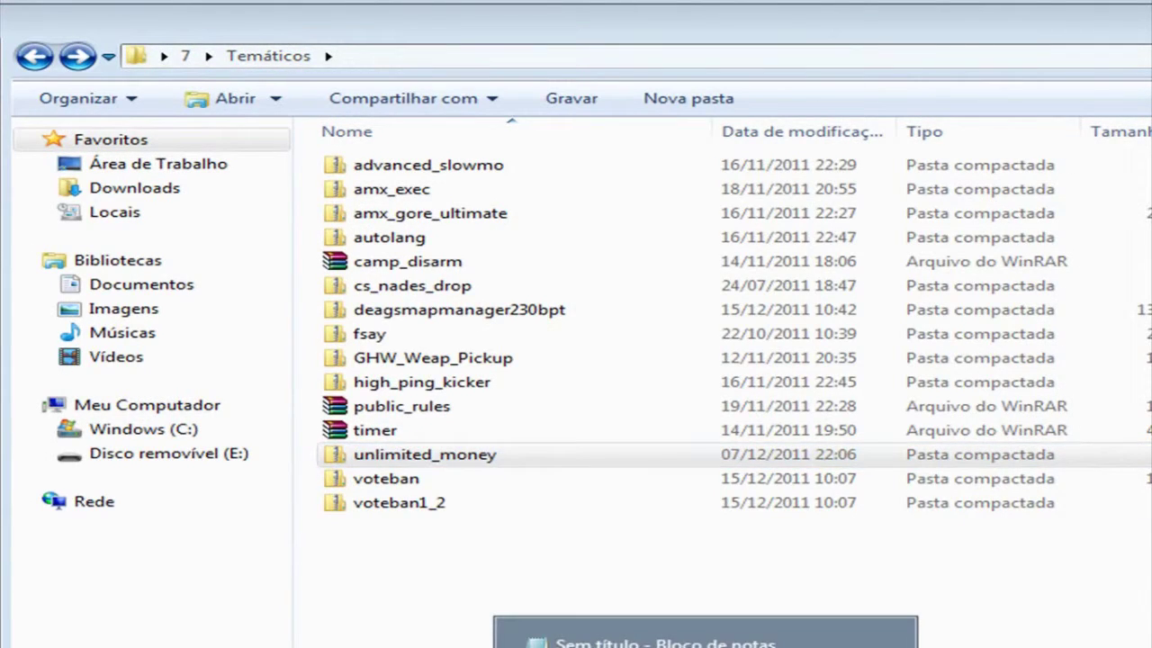
pyautogui.click(733, 638)
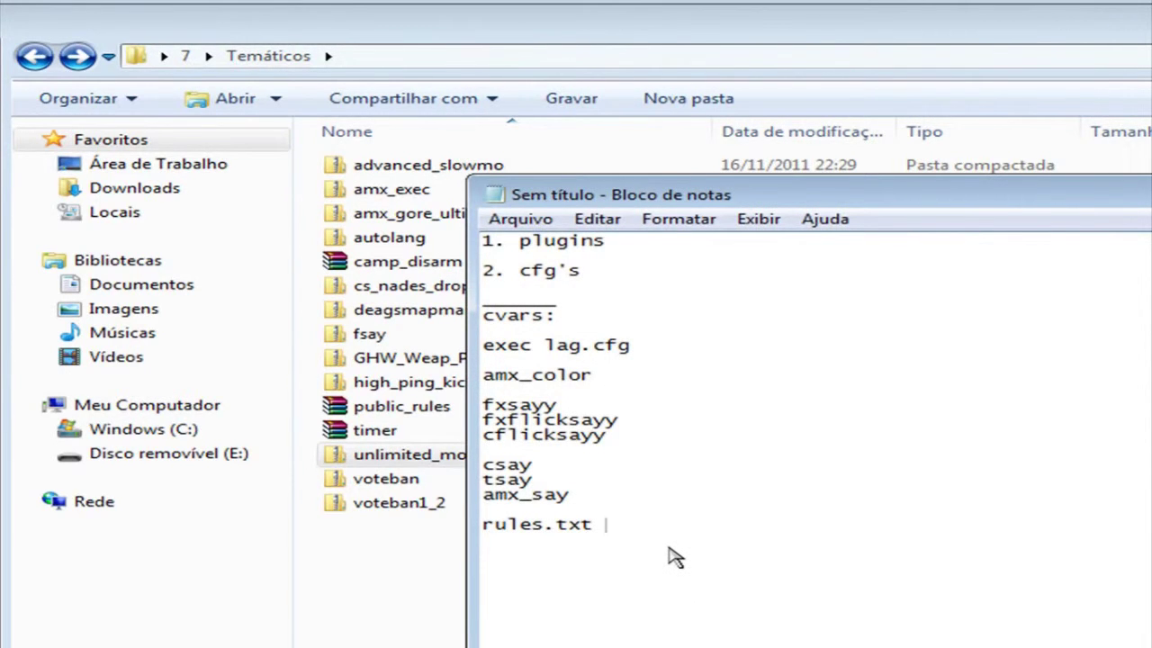
pyautogui.write('amx_startmoney')
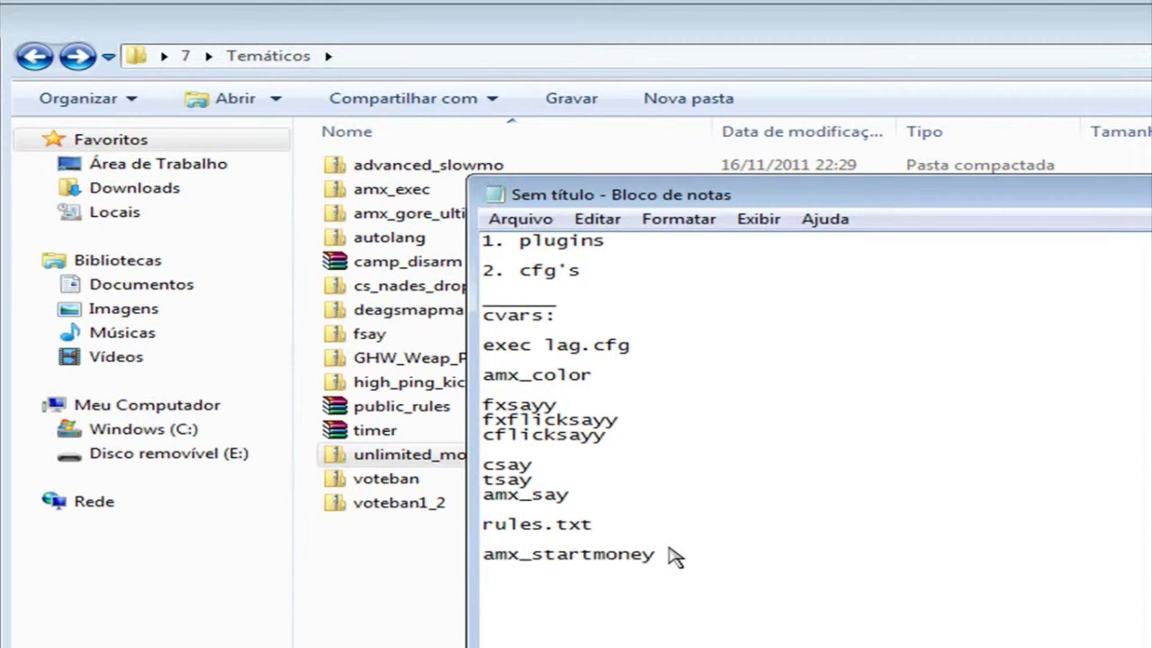
pyautogui.write('80000 ')
# - Add the line amx_maxmoney 50000 below amx_startmoney in the untitled notes
pyautogui.write('amx')
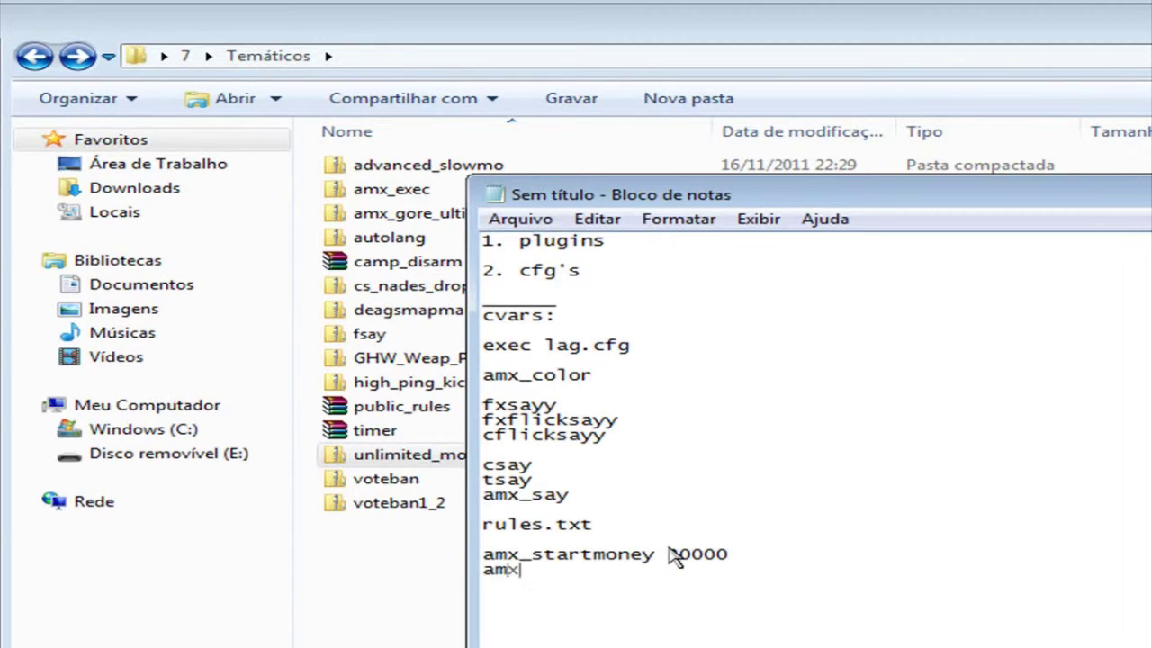
pyautogui.write('_maxmo')
pyautogui.write('eny')
pyautogui.press('BackSpace')
pyautogui.press('BackSpace')
pyautogui.press('BackSpace')
pyautogui.write('y')
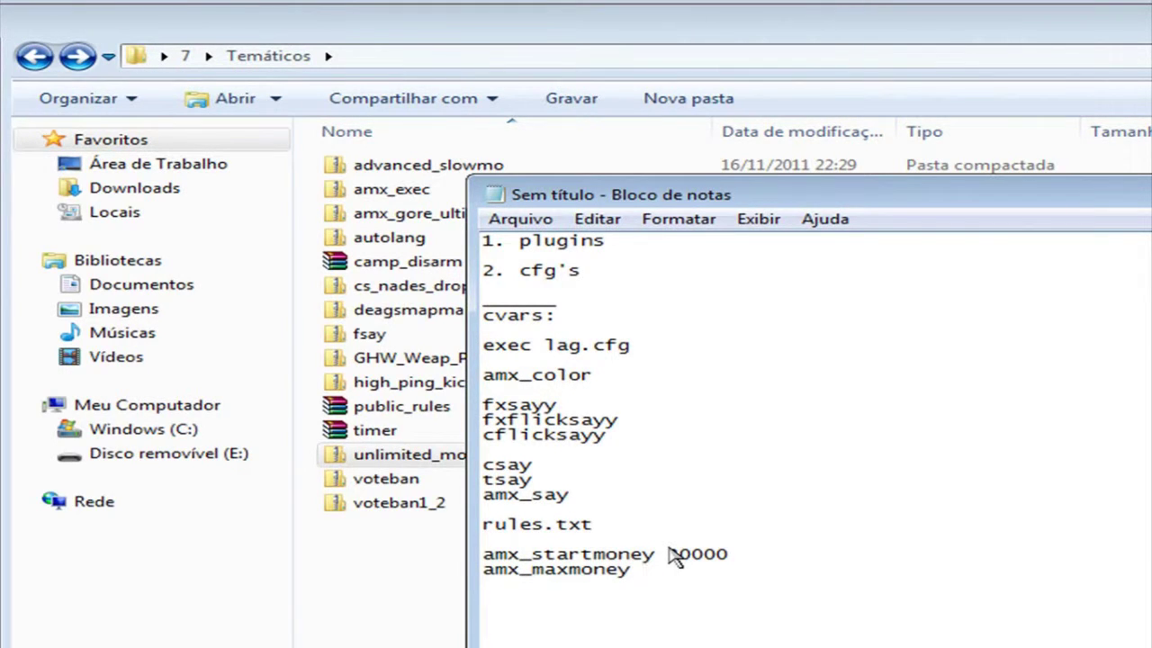
pyautogui.moveTo(669, 558); pyautogui.dragTo(736, 562)
pyautogui.click(686, 571)
pyautogui.write('50000')
# - Highlight the amx_startmoney and amx_maxmoney lines in the notes to point them out
pyautogui.moveTo(702, 572); pyautogui.dragTo(437, 567)
pyautogui.click(540, 564)
pyautogui.moveTo(772, 579); pyautogui.dragTo(461, 564)
pyautogui.click(564, 565)
pyautogui.moveTo(774, 560); pyautogui.dragTo(486, 560)
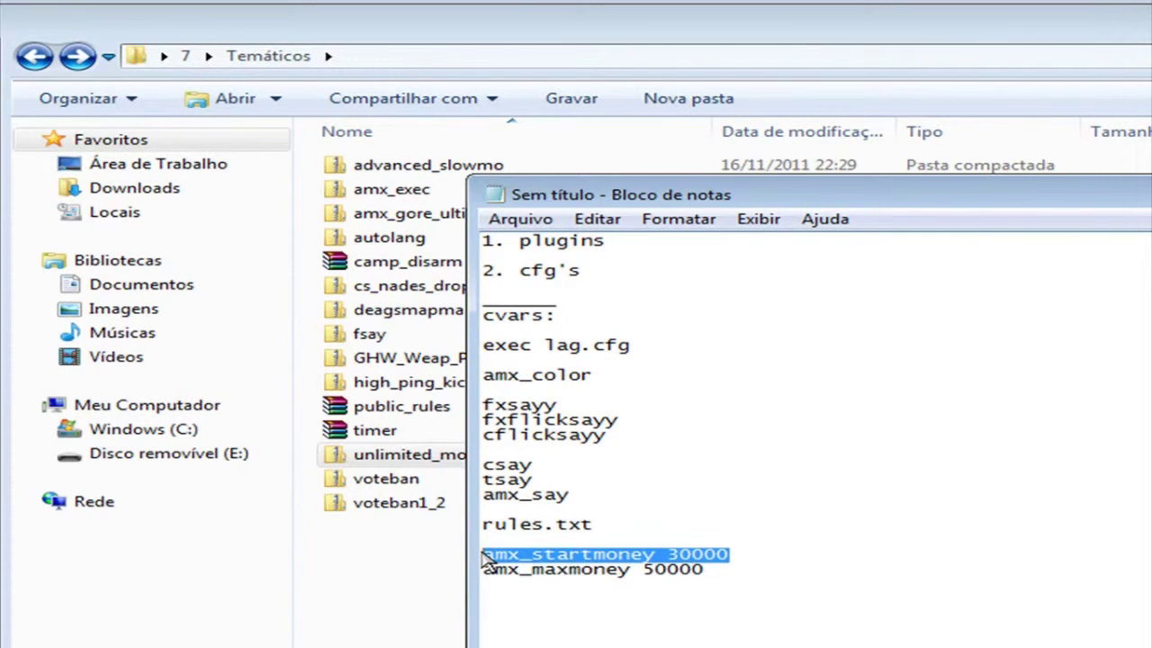
# - Return to the Temáticos folder and point out the voteban and voteban1_2 archives
pyautogui.hotkey('alt', 'Tab')
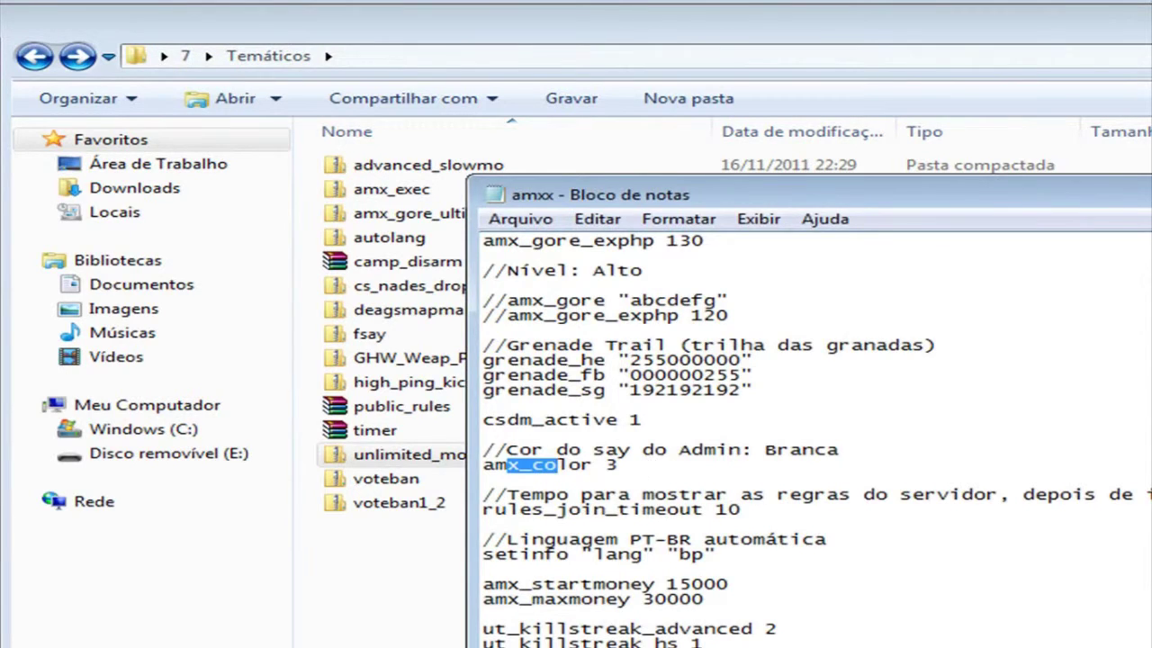
pyautogui.hotkey('alt', 'Tab')
pyautogui.hotkey('alt', 'Tab')
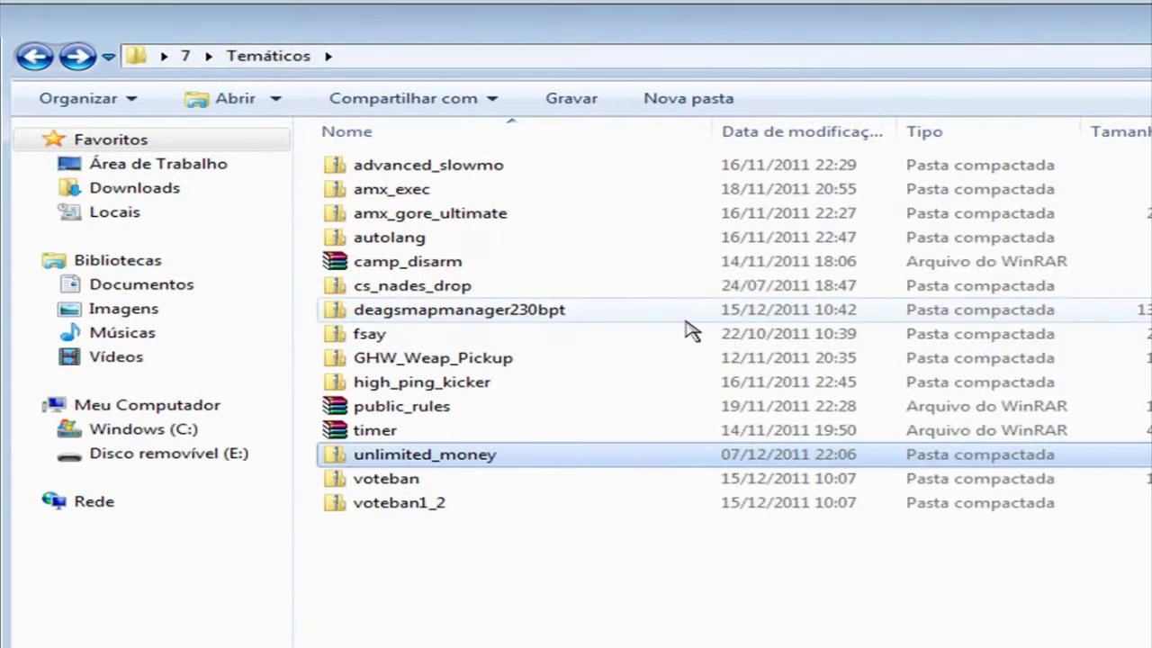
pyautogui.click(425, 483)
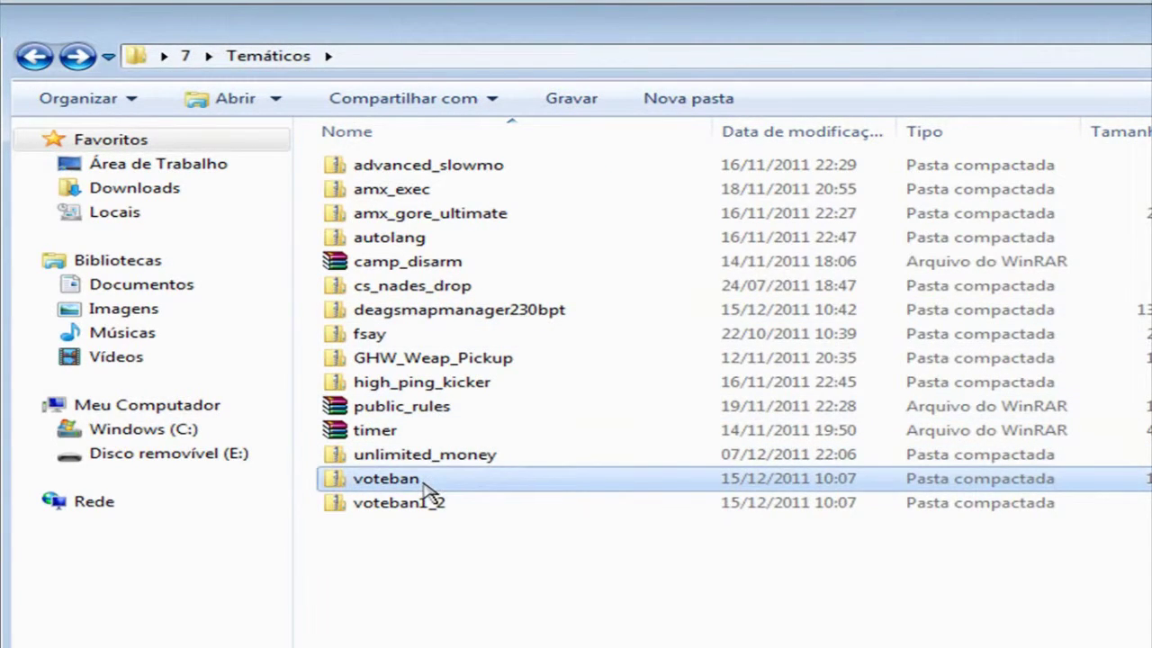
pyautogui.click(474, 503)
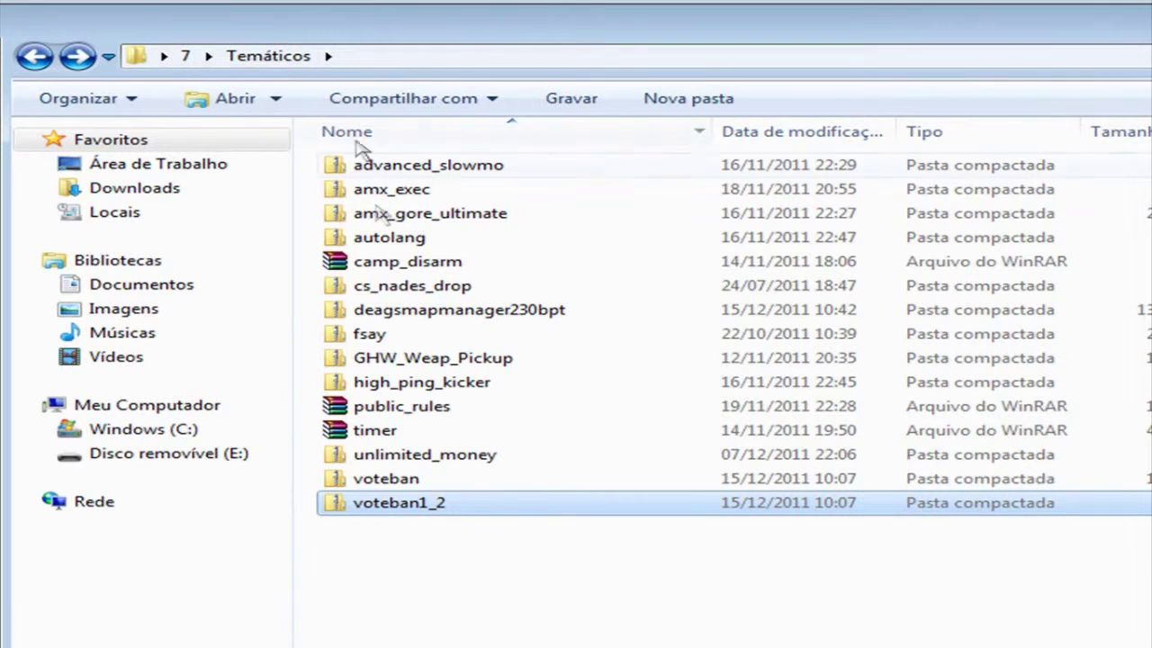
# - Open the camp_disarm archive and its camp_disarm folder, point out the AMXX plugin file, and close the archive
pyautogui.click(514, 263)
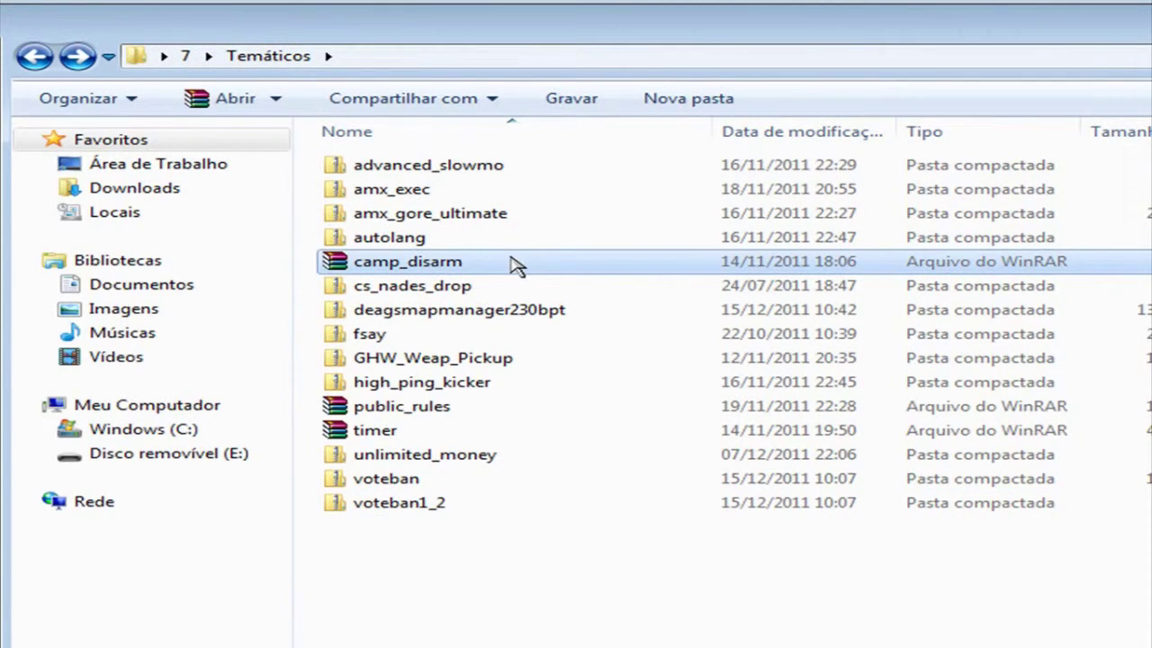
pyautogui.doubleClick(514, 264)
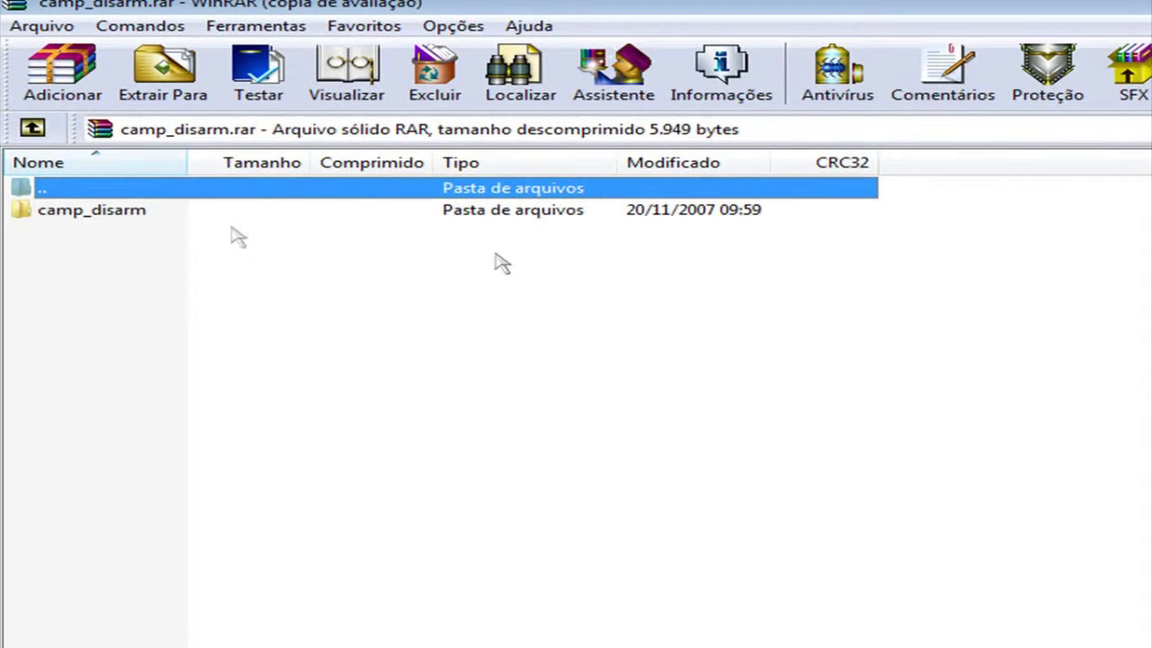
pyautogui.doubleClick(162, 219)
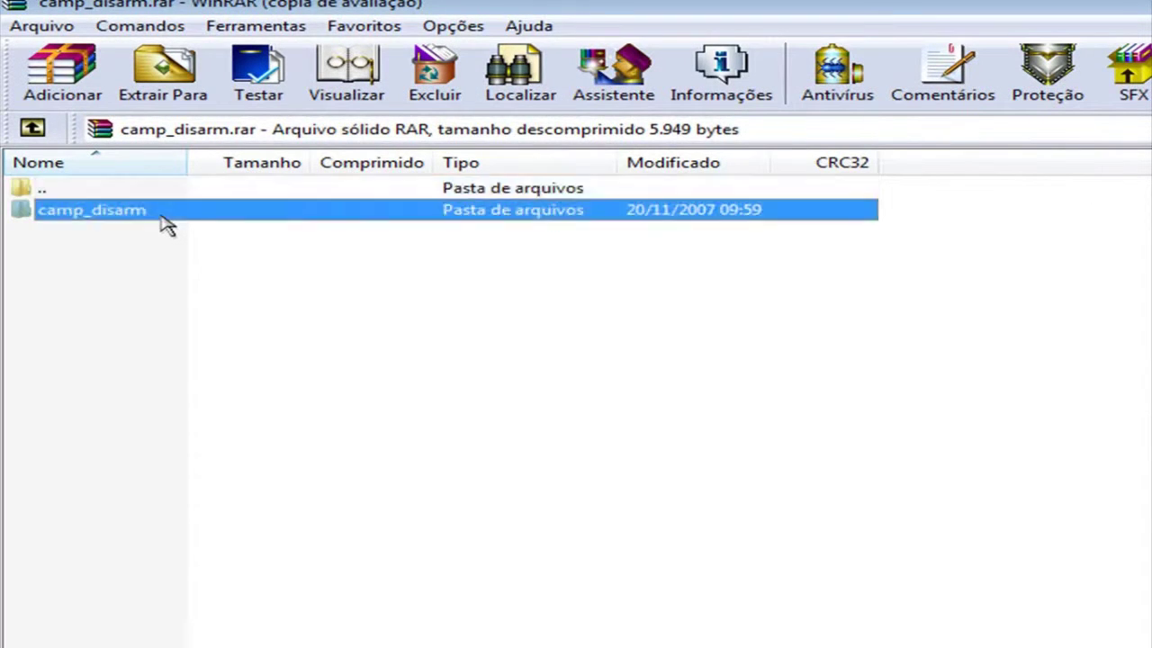
pyautogui.click(1125, 369)
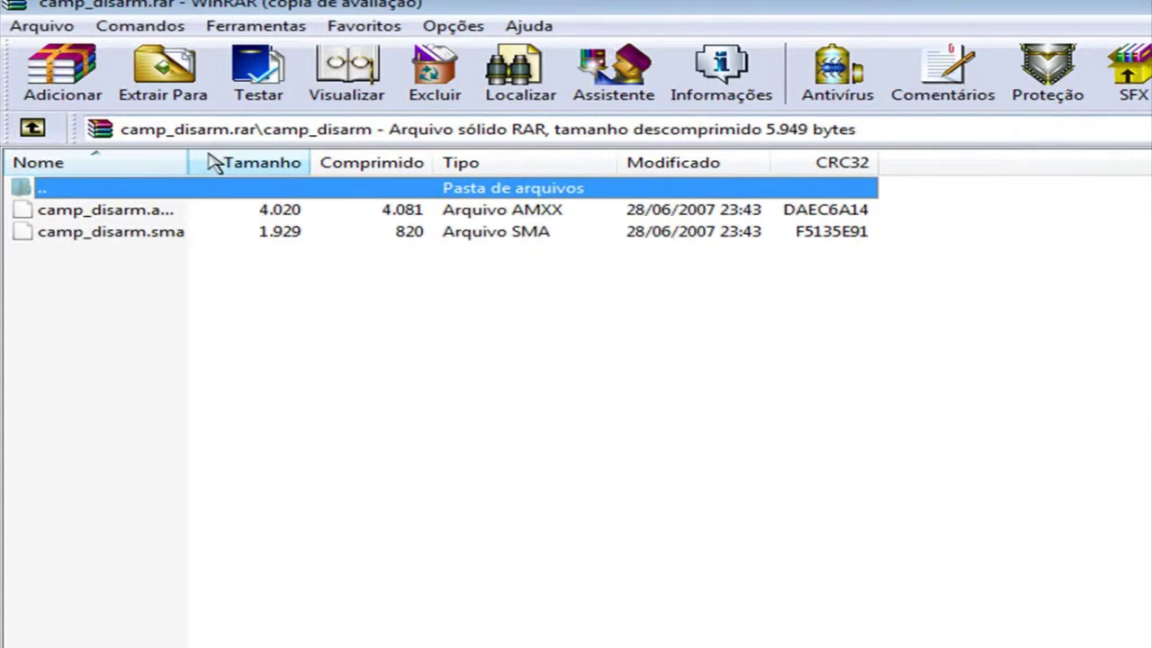
pyautogui.click(148, 211)
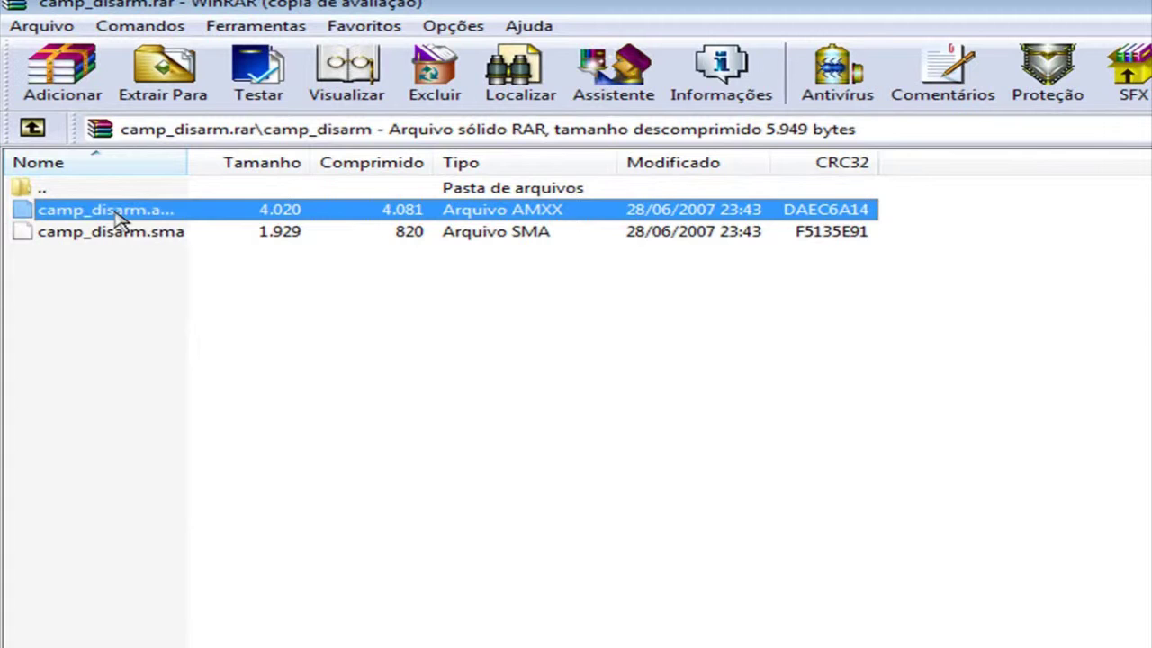
pyautogui.press('Escape')
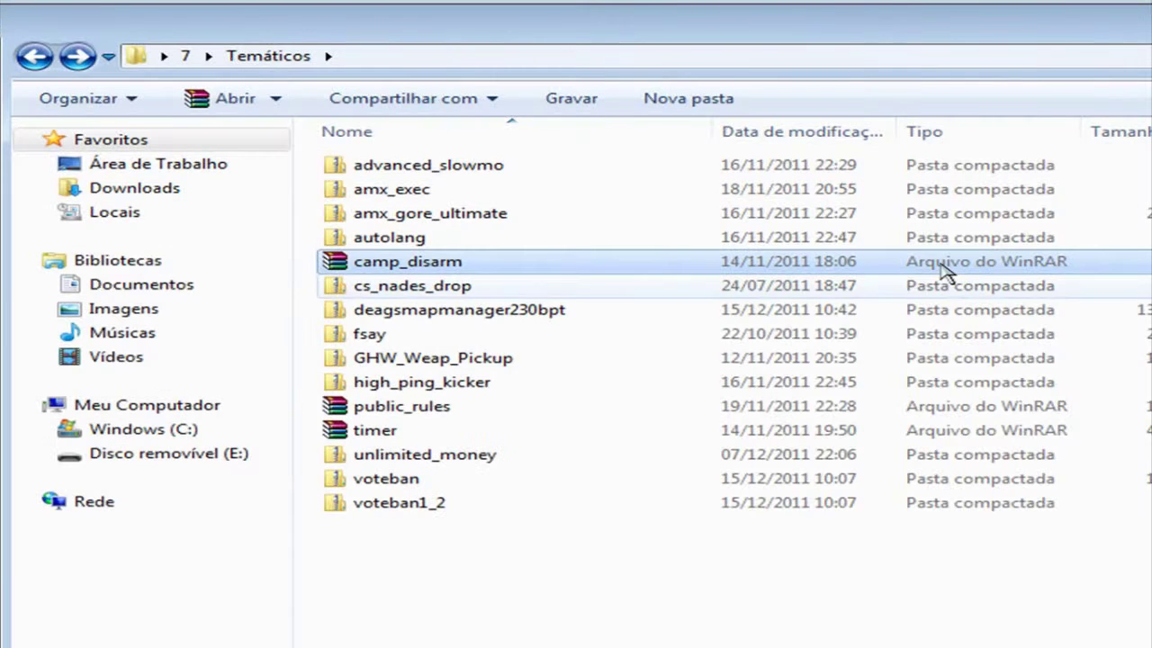
# - Open the timer archive, look inside its timer folder and return to the archive's root
pyautogui.click(515, 310)
pyautogui.click(514, 408)
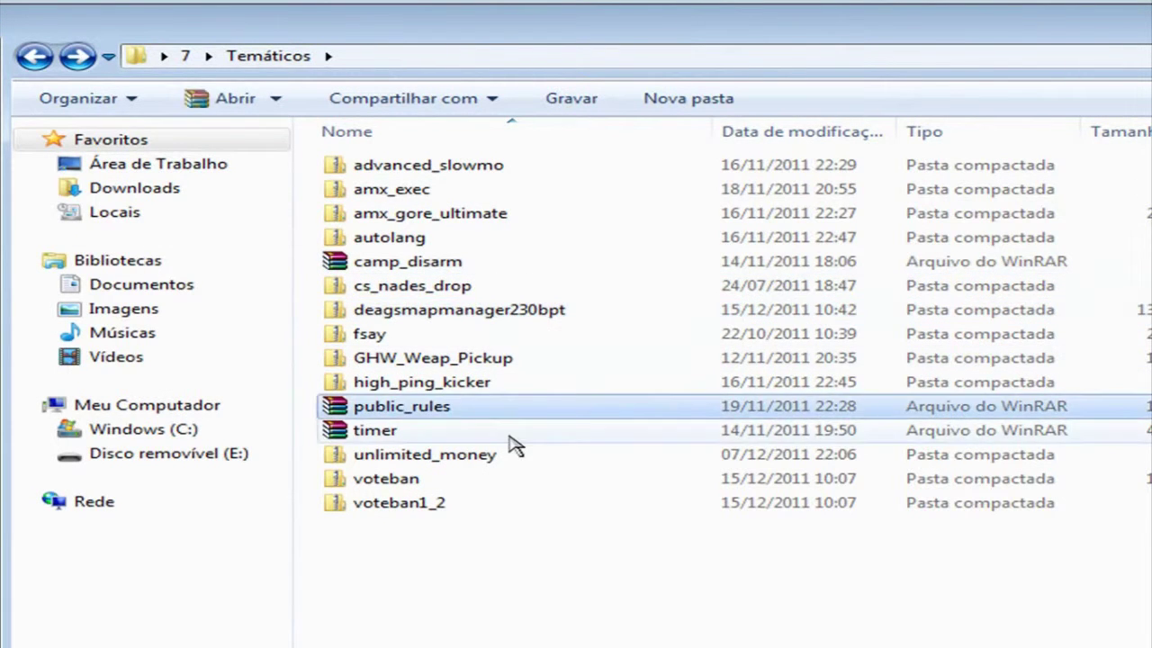
pyautogui.click(517, 433)
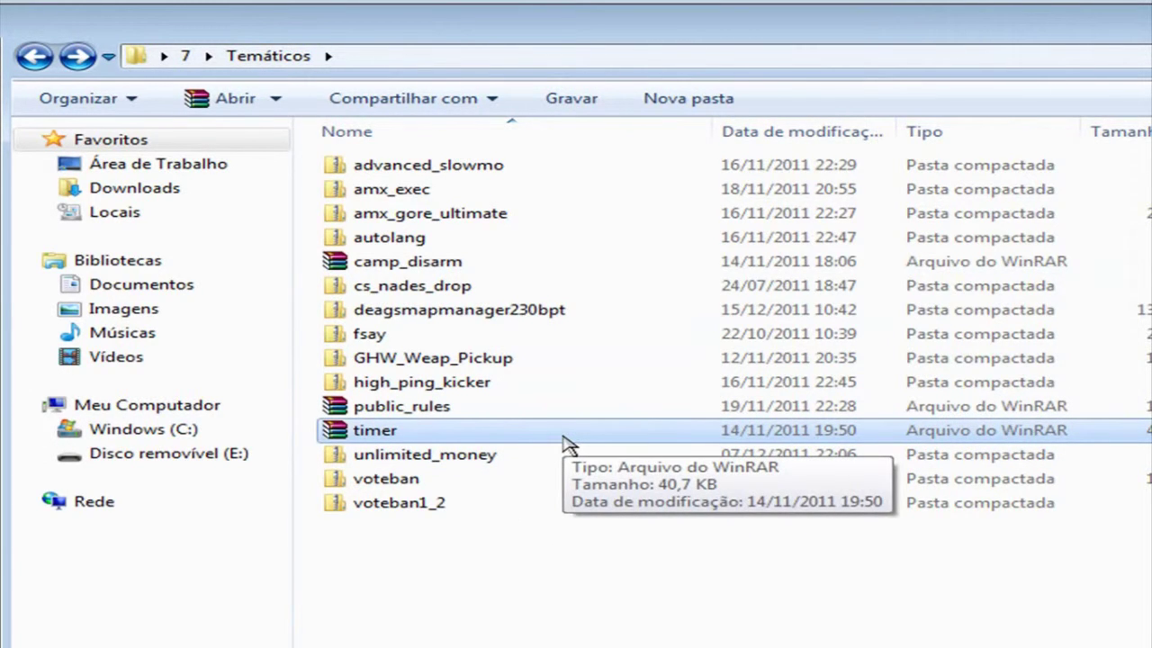
pyautogui.doubleClick(565, 436)
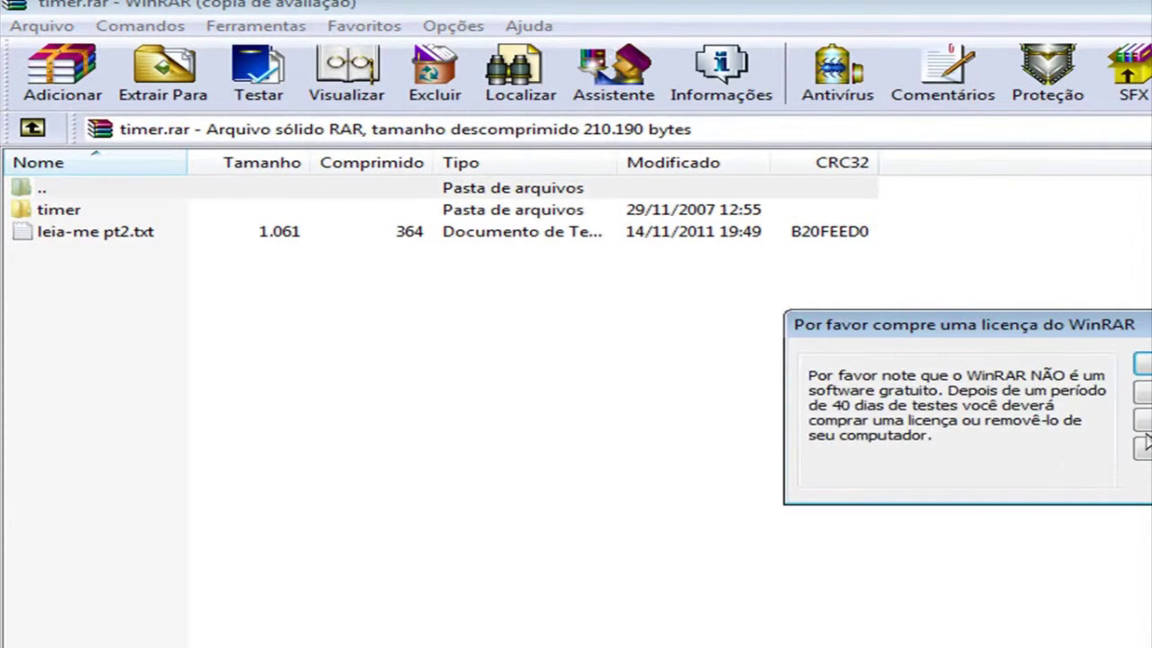
pyautogui.click(1145, 438)
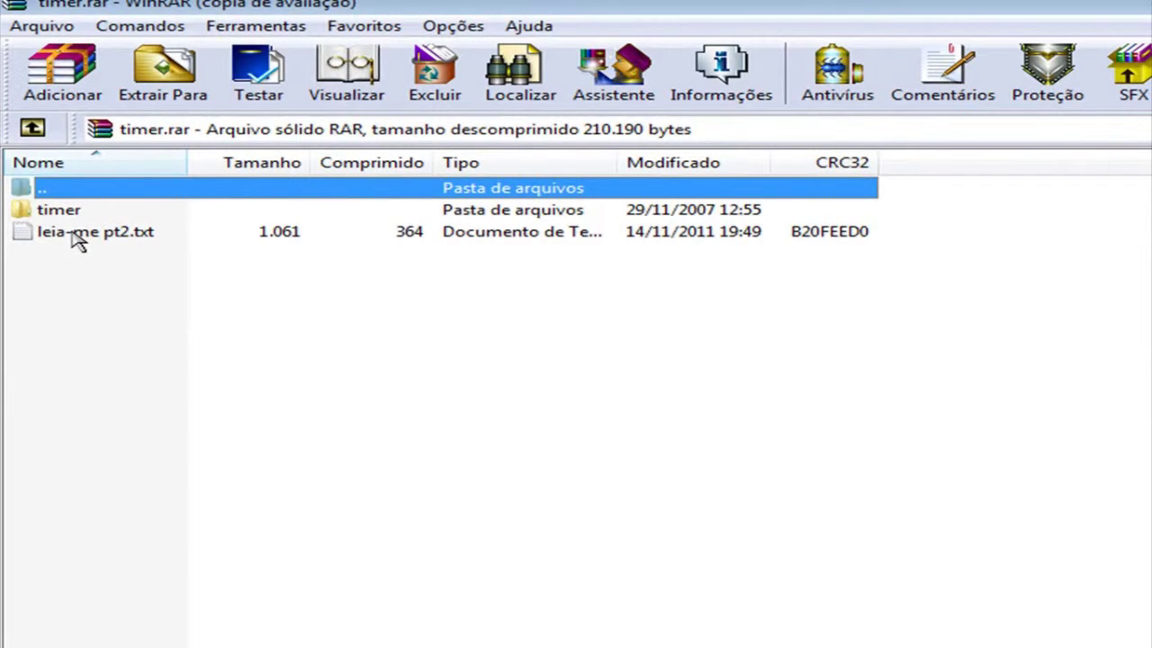
pyautogui.doubleClick(90, 209)
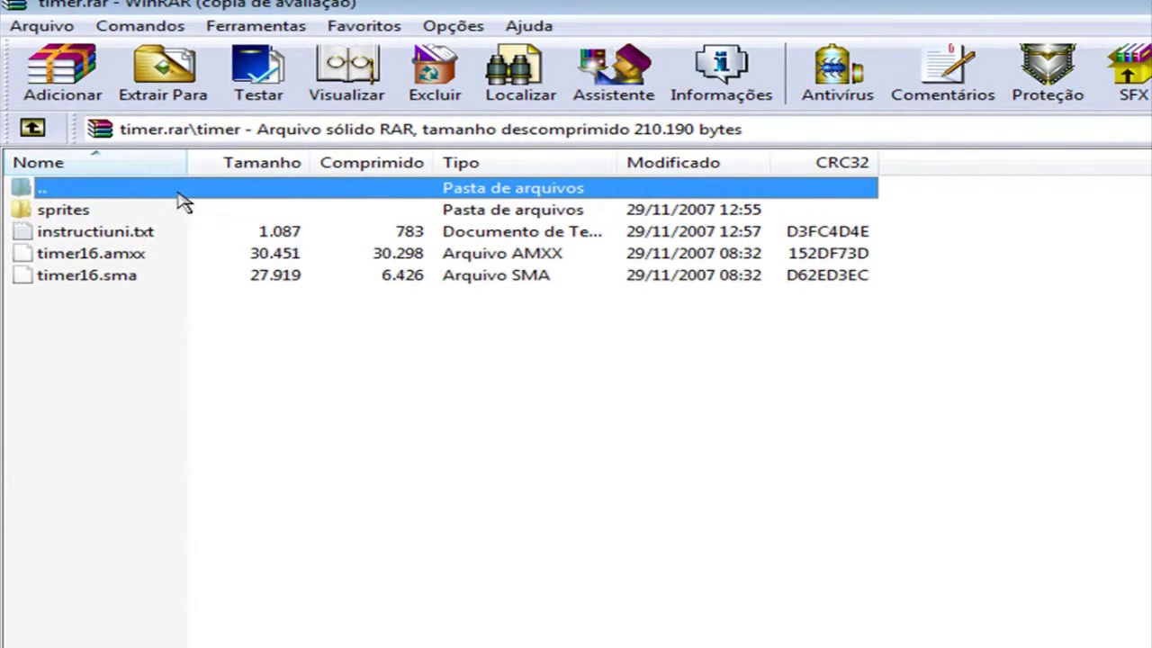
pyautogui.doubleClick(185, 191)
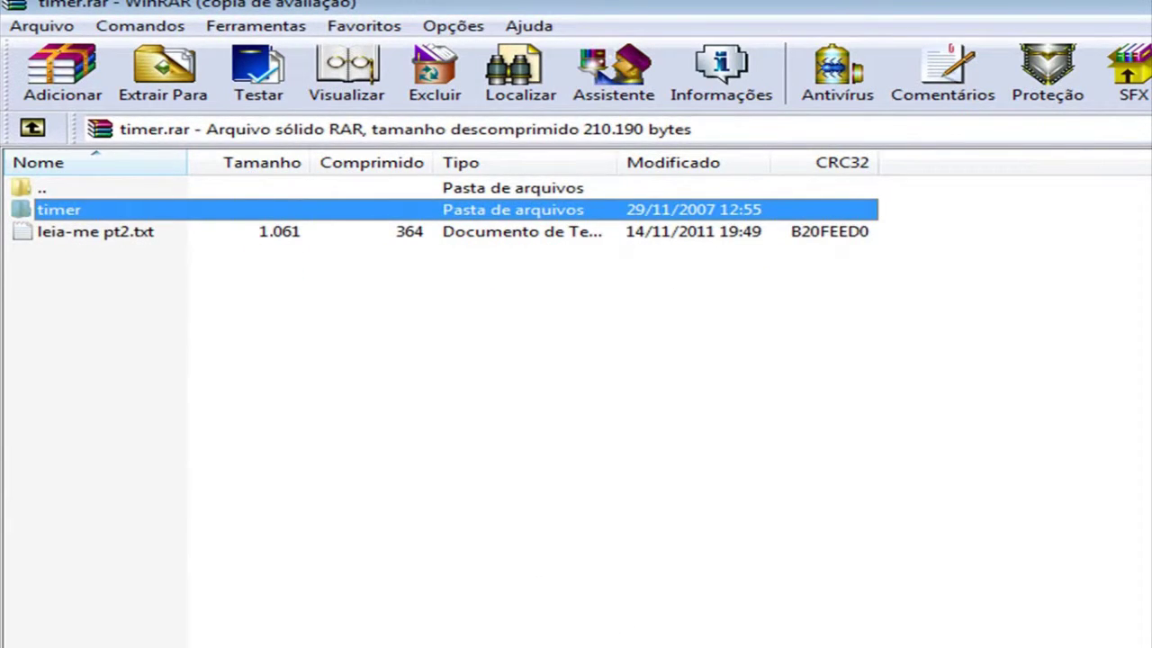